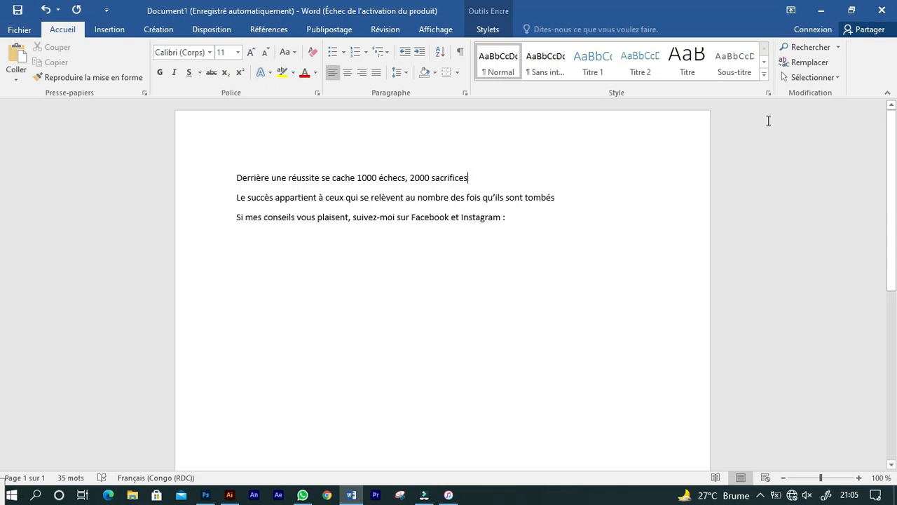
Minimize the text document, open the Nouveau dossier folder on the desktop and preview the PRIER photo
left_click(820, 12)
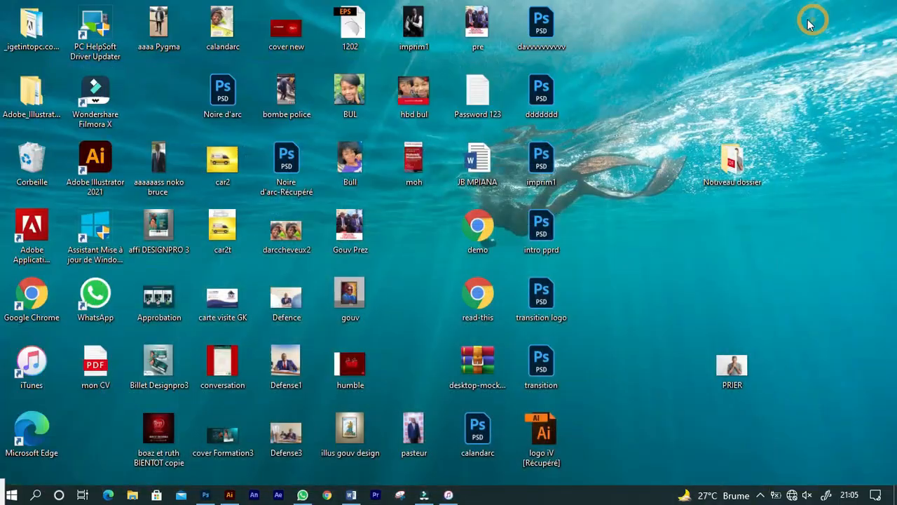
double_click(732, 174)
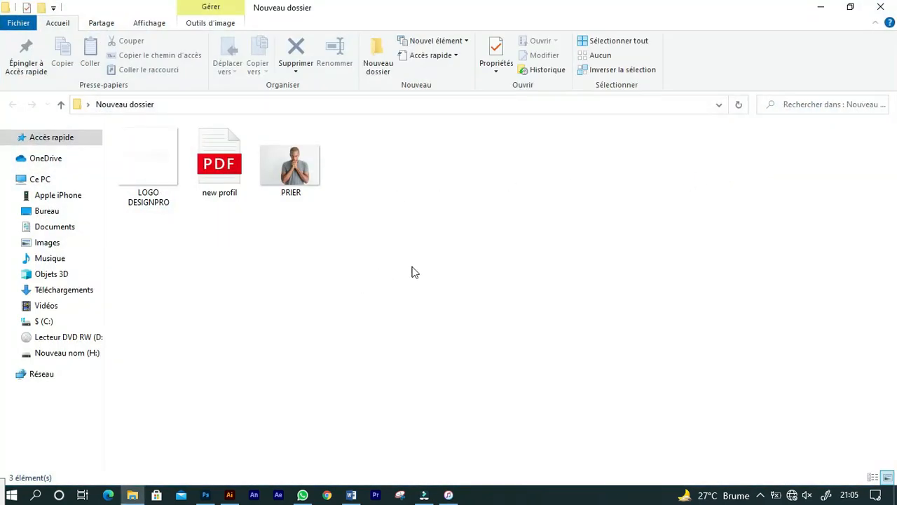
left_click(290, 165)
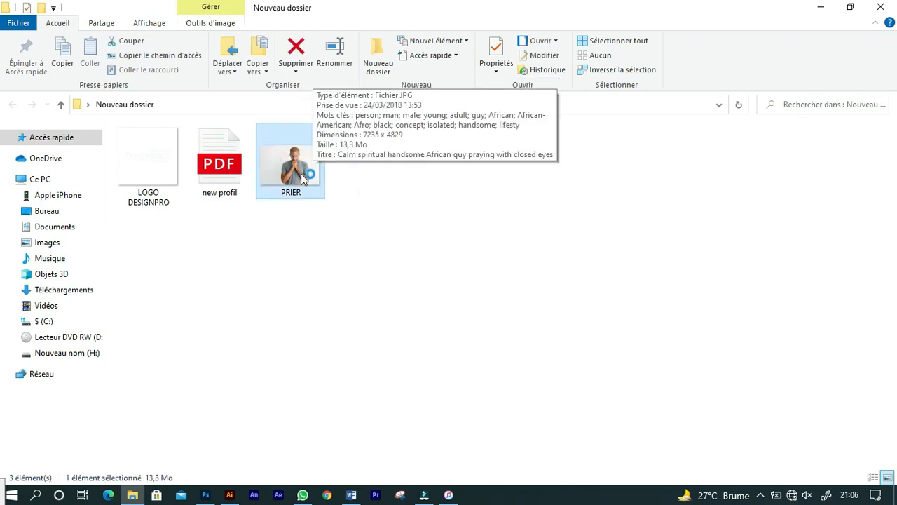
double_click(300, 173)
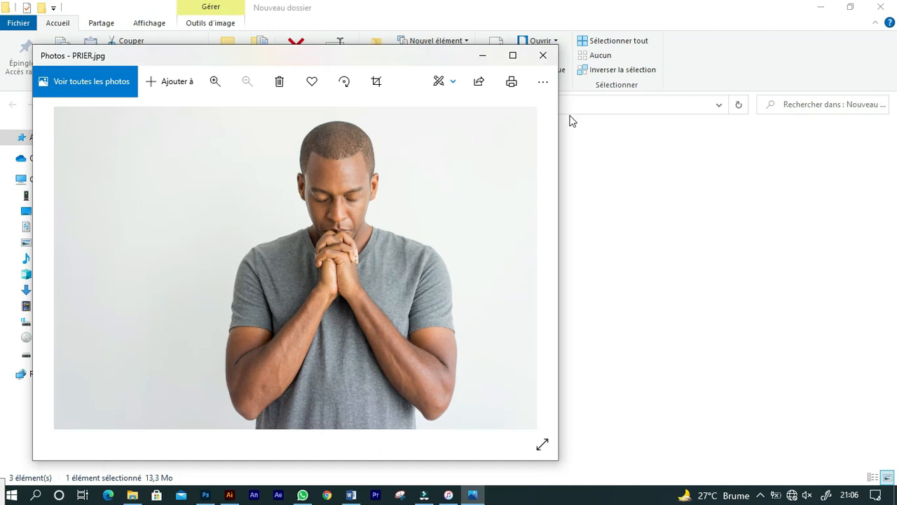
left_click(543, 56)
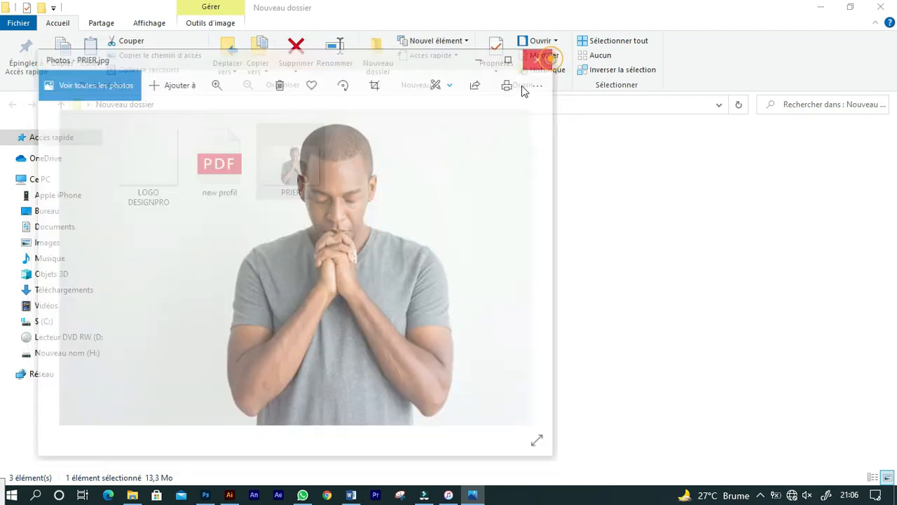
Look over the folder's other project files, the new profil PDF and the LOGO DESIGNPRO image
double_click(220, 163)
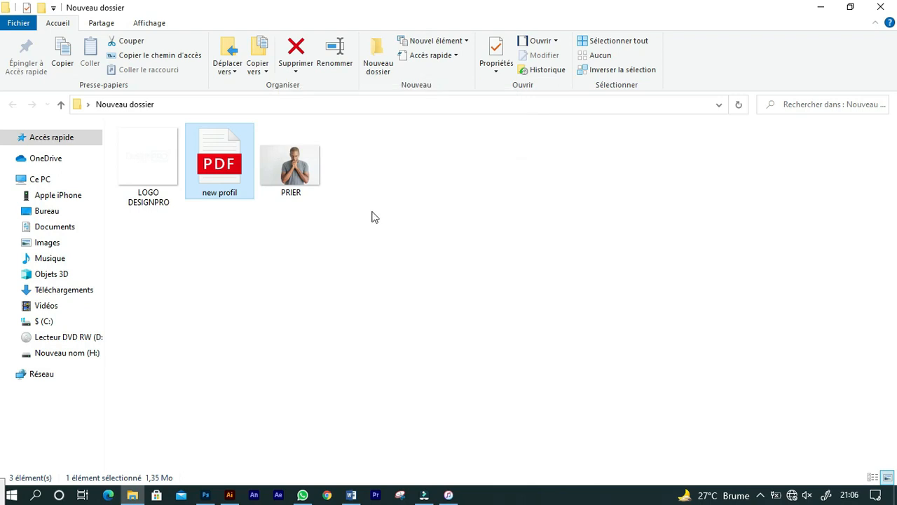
left_click(149, 170)
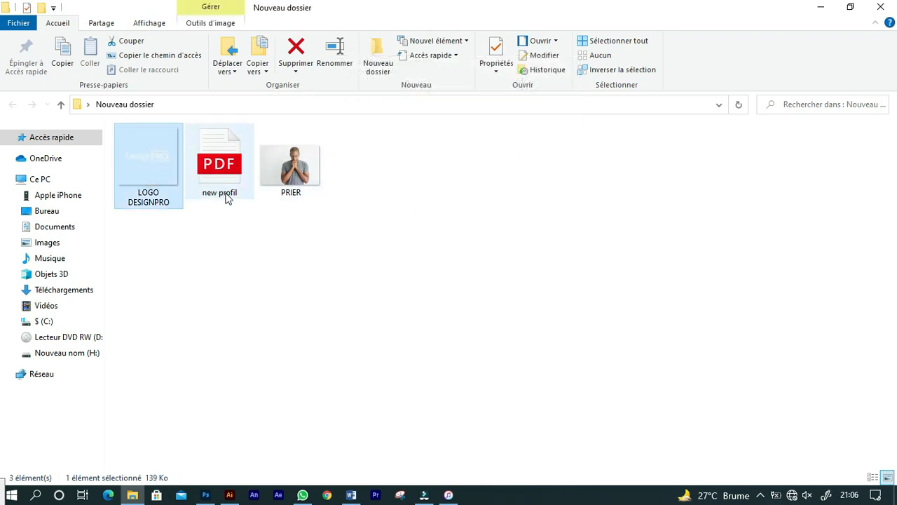
left_click_drag(374, 213, 154, 159)
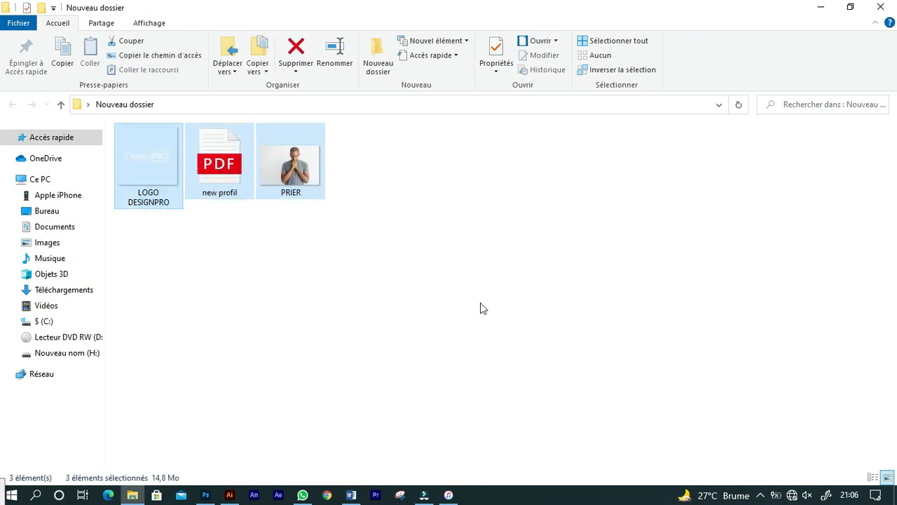
left_click(530, 275)
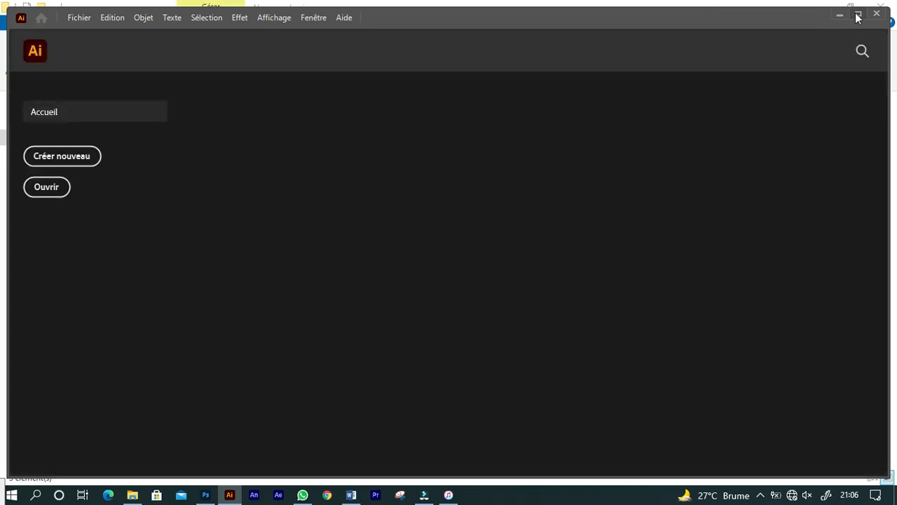
Maximize Illustrator and start a new document with its units set to pixels
left_click(858, 13)
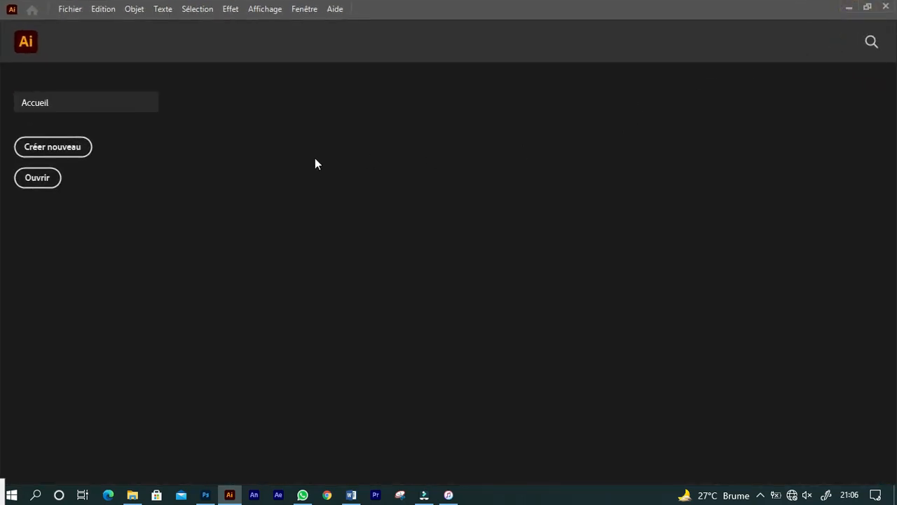
left_click(54, 147)
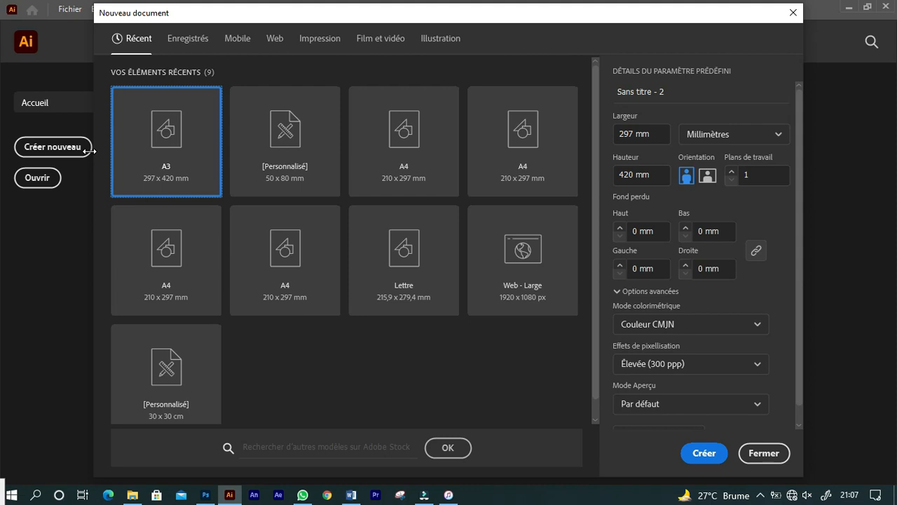
left_click(778, 137)
left_click(777, 137)
left_click(778, 137)
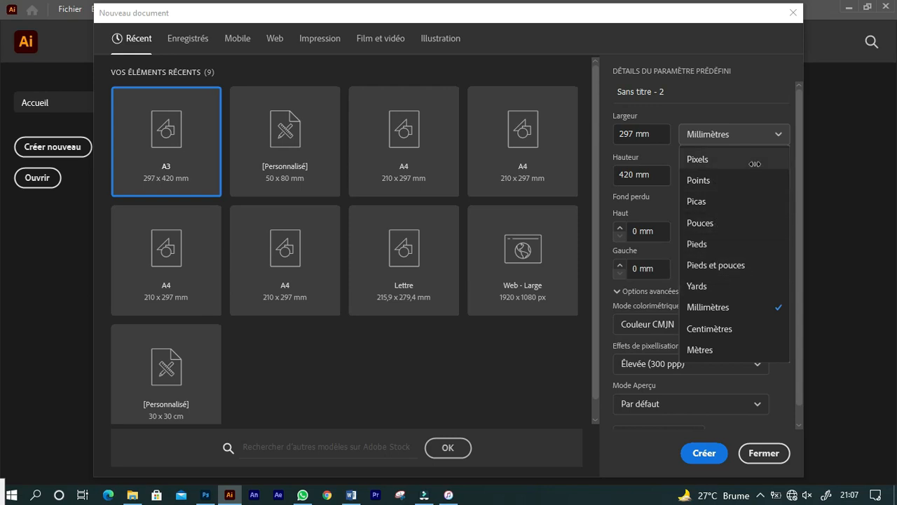
left_click(725, 158)
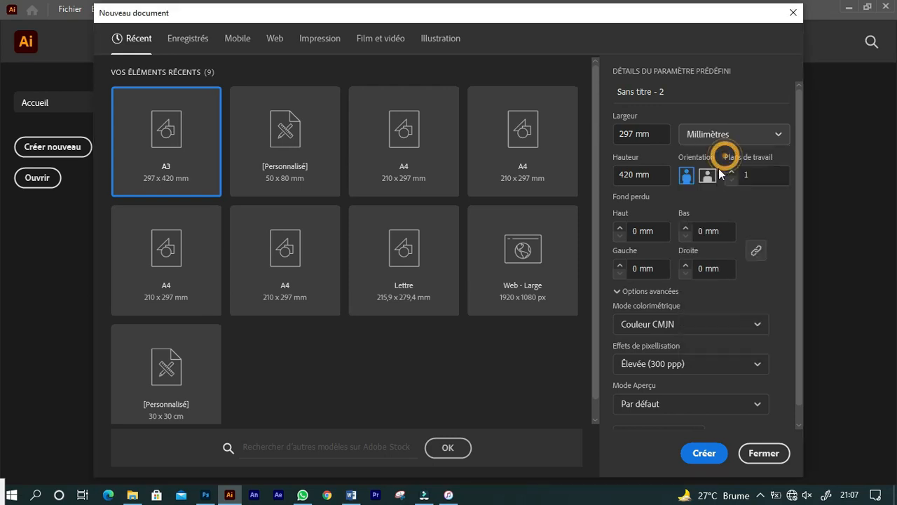
Set the document's width and height to 1080 px each and create it
left_click(656, 133)
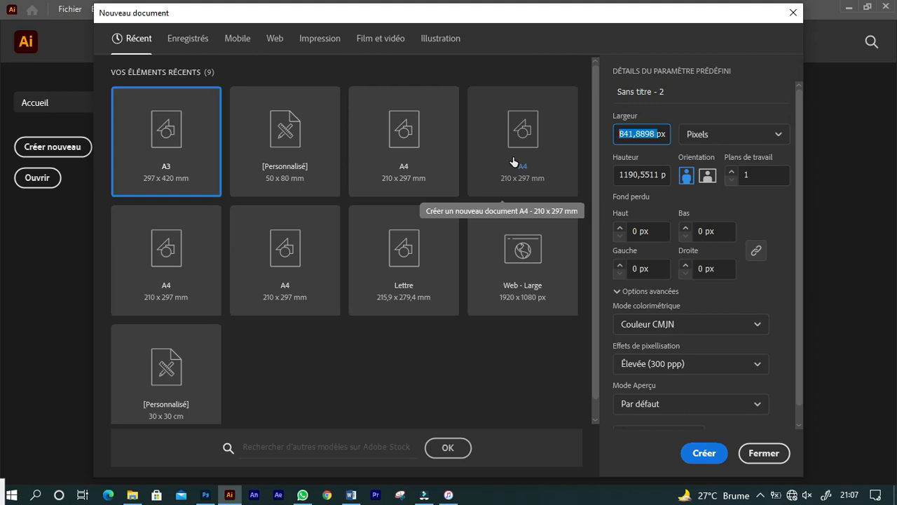
type("1080")
key("Return")
left_click(659, 174)
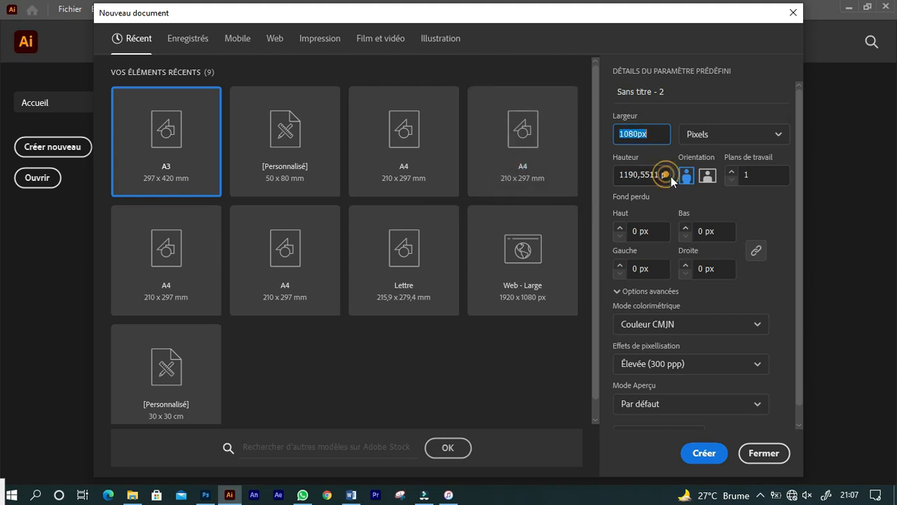
left_click(656, 174)
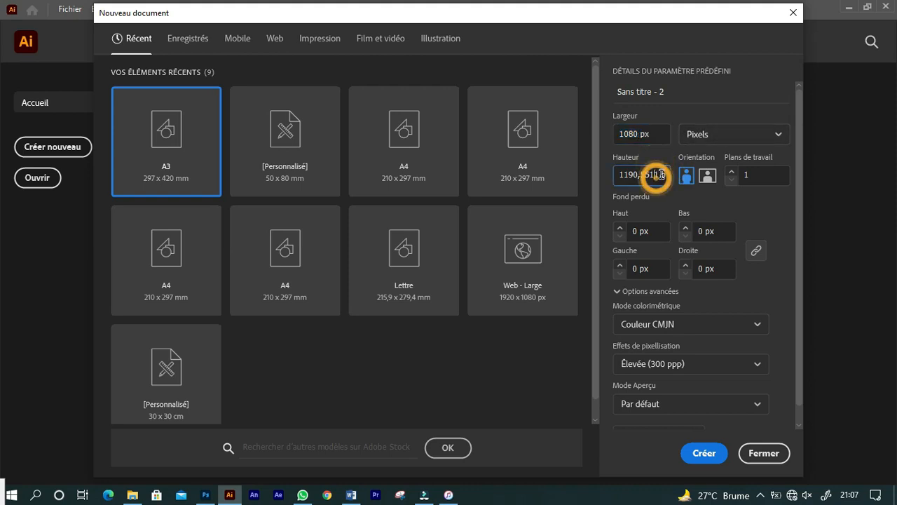
double_click(665, 175)
type("1080px")
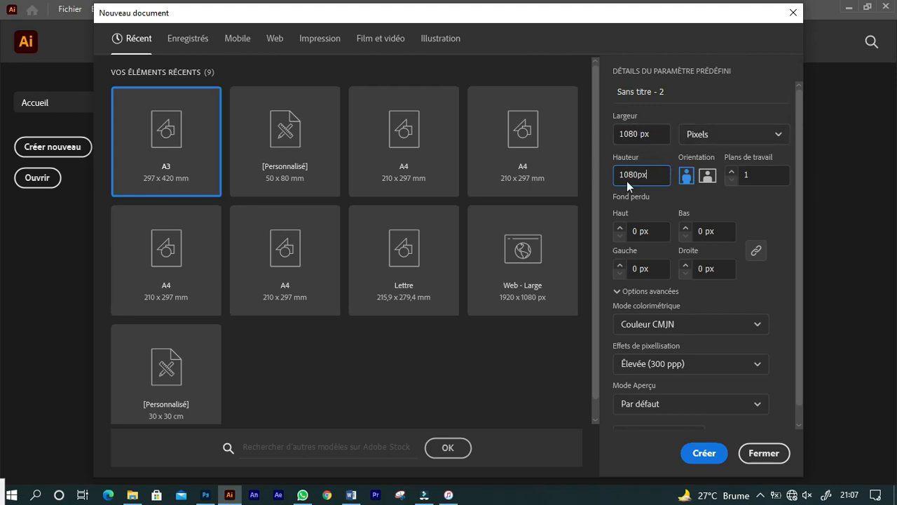
left_click(698, 452)
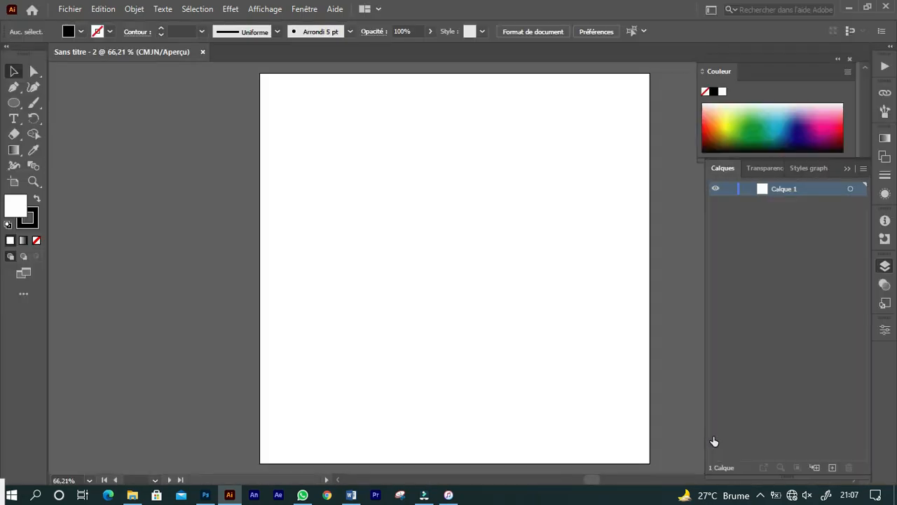
key("ctrl+minus")
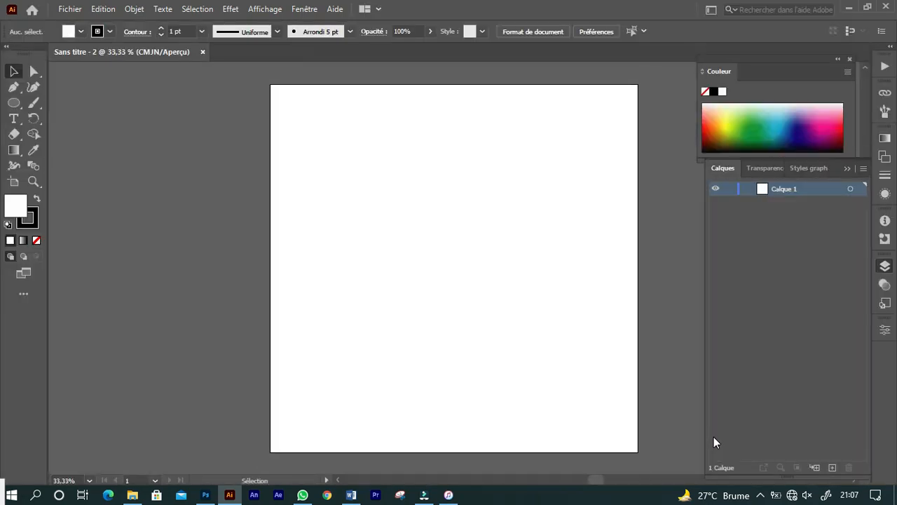
left_click(884, 268)
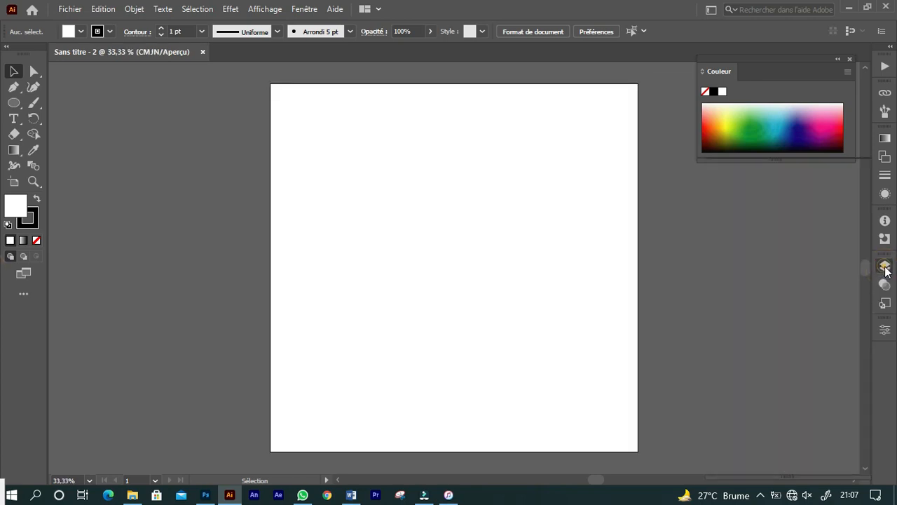
left_click(884, 267)
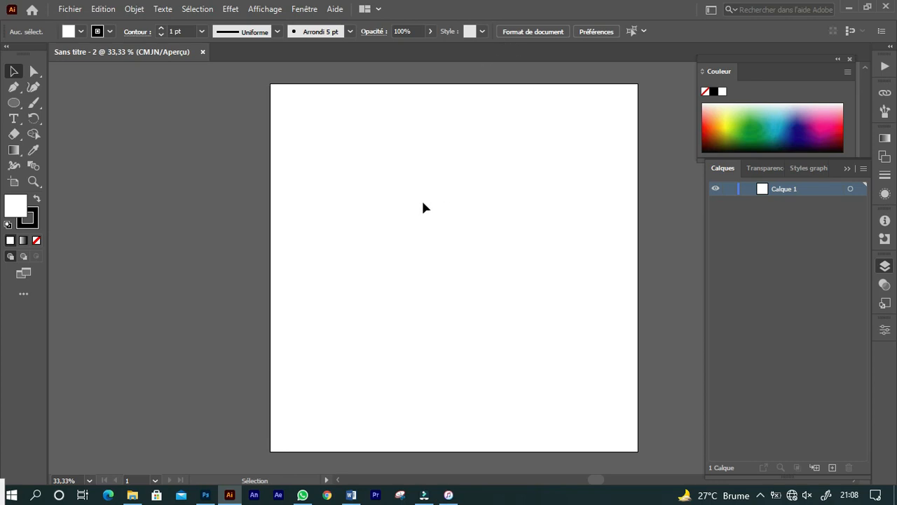
Draw a small square about 65 px wide beside the artboard with the Rectangle tool and fill it with red
left_click_drag(17, 109, 46, 104)
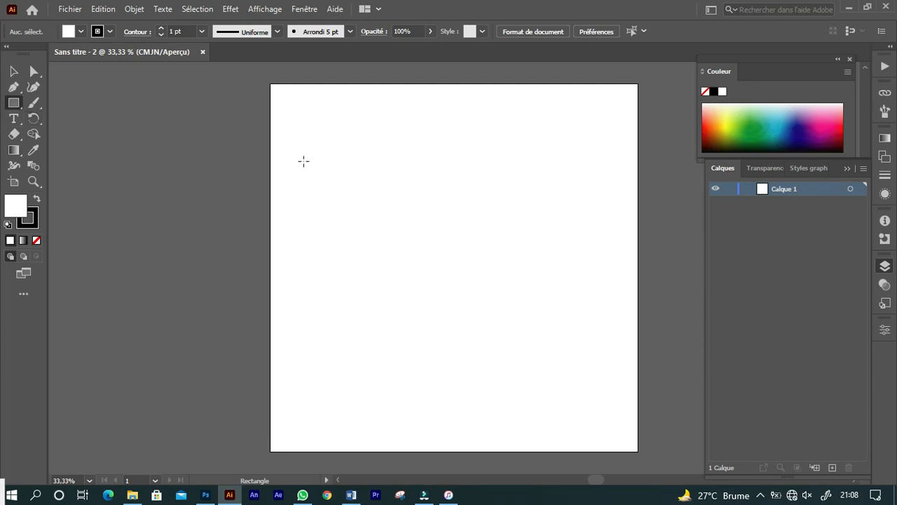
left_click_drag(193, 145, 244, 150)
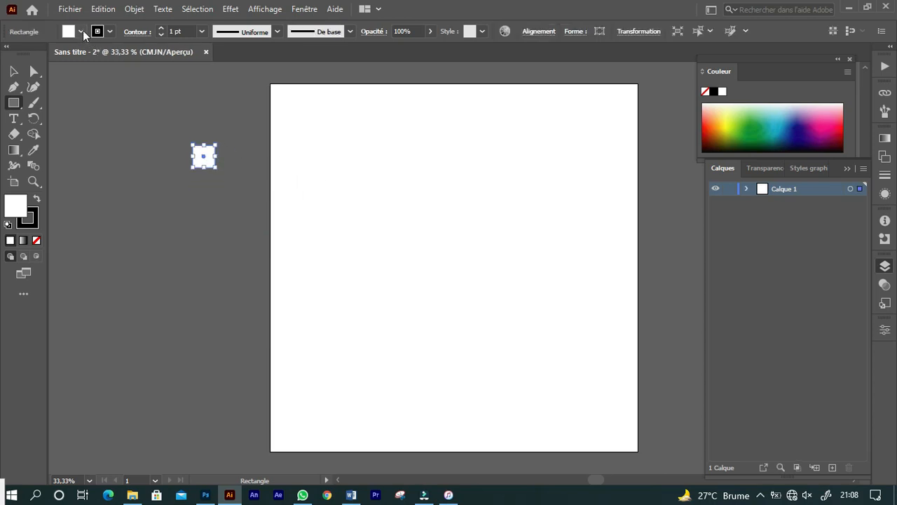
left_click(82, 31)
left_click(44, 55)
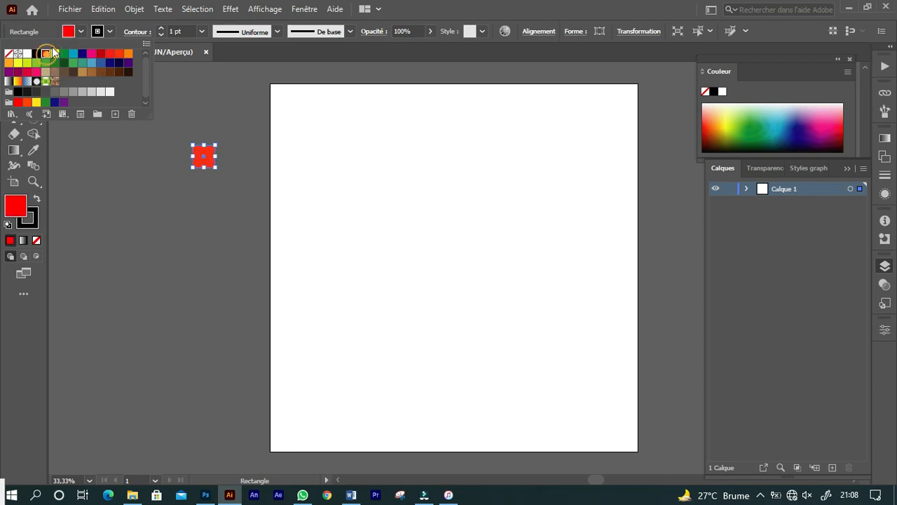
left_click(109, 185)
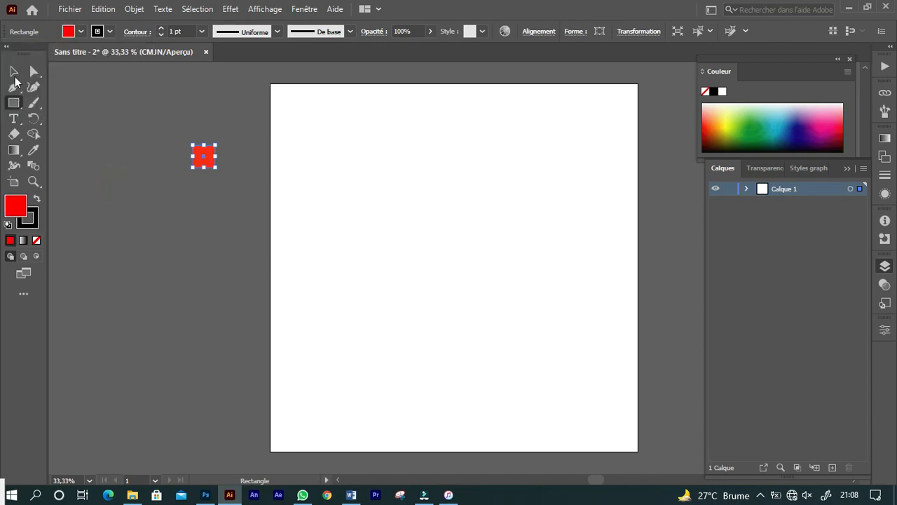
left_click(14, 72)
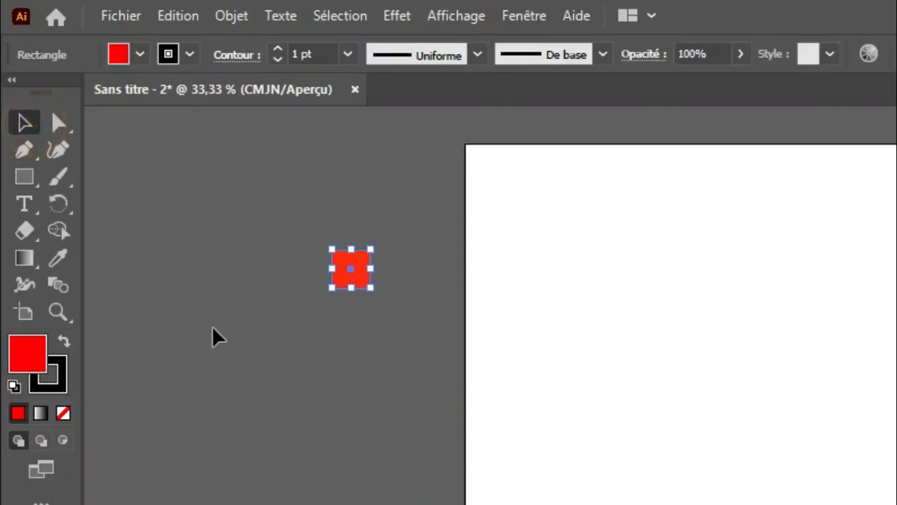
left_click(213, 328)
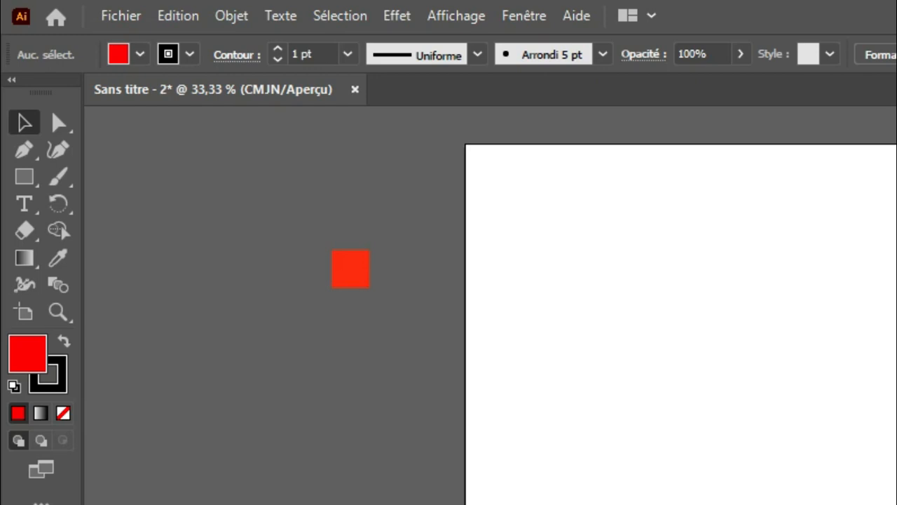
Show the rulers and move the red square flush into the artboard's top-left corner
key("ctrl+r")
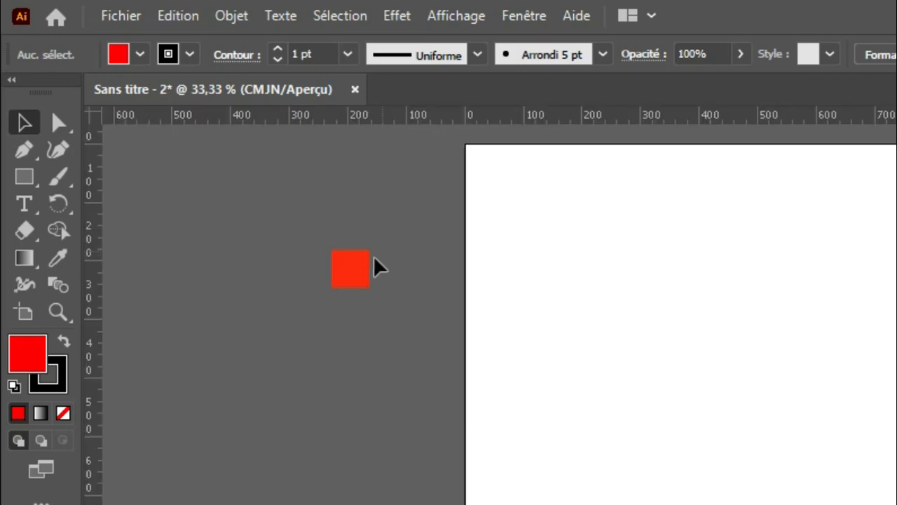
left_click_drag(350, 273, 483, 169)
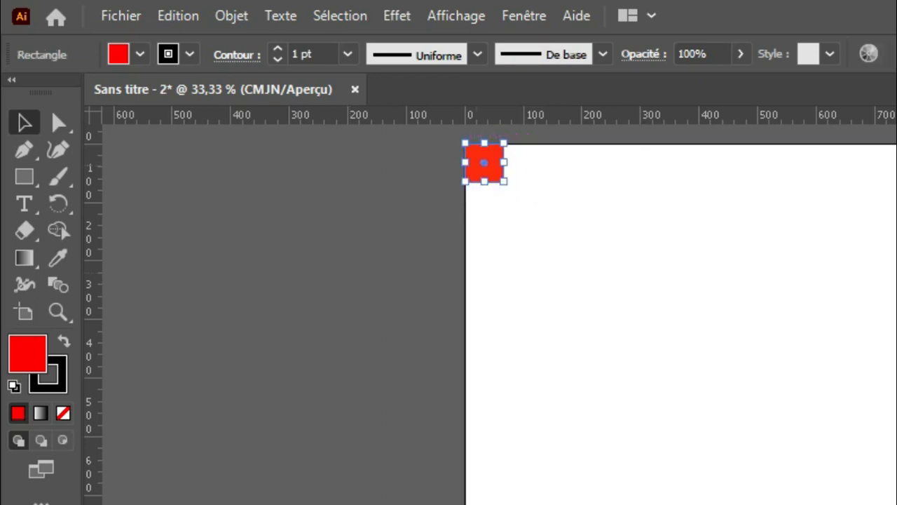
key("ctrl+shift+a")
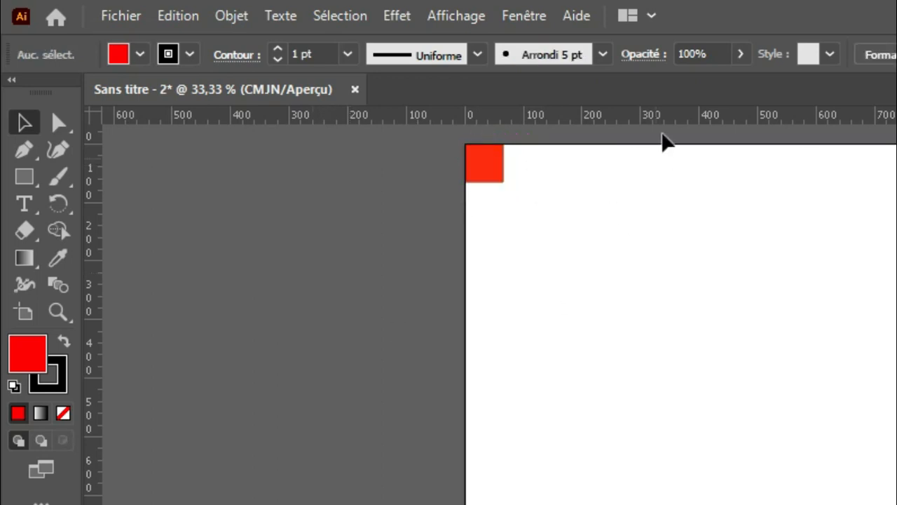
Place a horizontal guide along the red square's bottom edge and a vertical guide along its right edge
left_click_drag(659, 116, 701, 183)
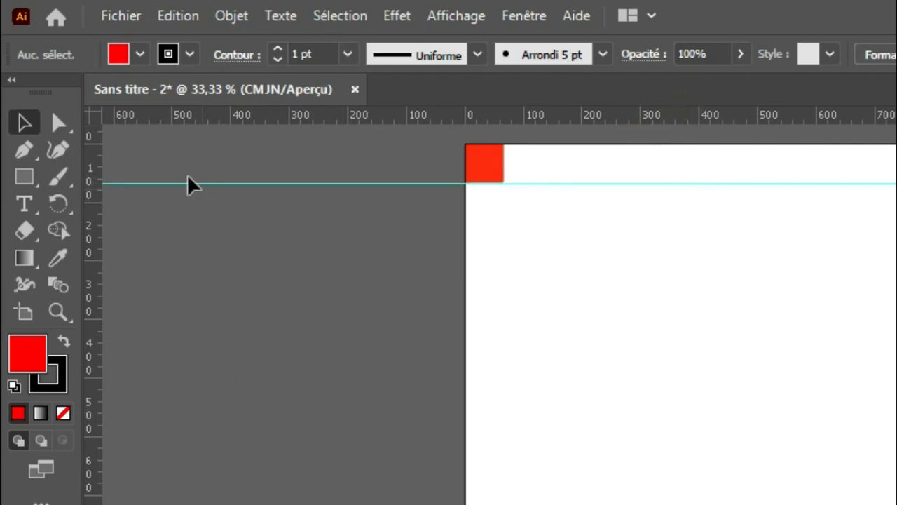
left_click(96, 176)
left_click_drag(196, 186, 503, 176)
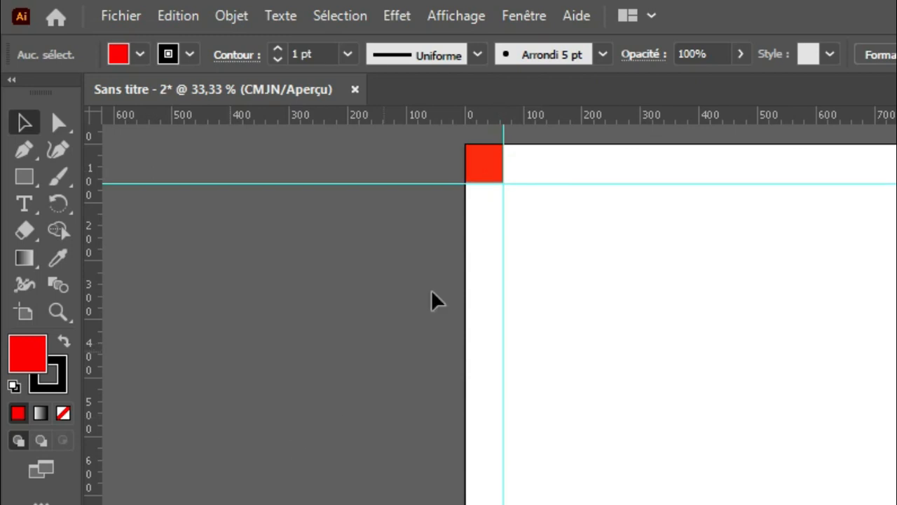
Move the red square into the artboard's bottom-right corner and place a vertical guide along its left edge
left_click_drag(484, 167, 484, 175)
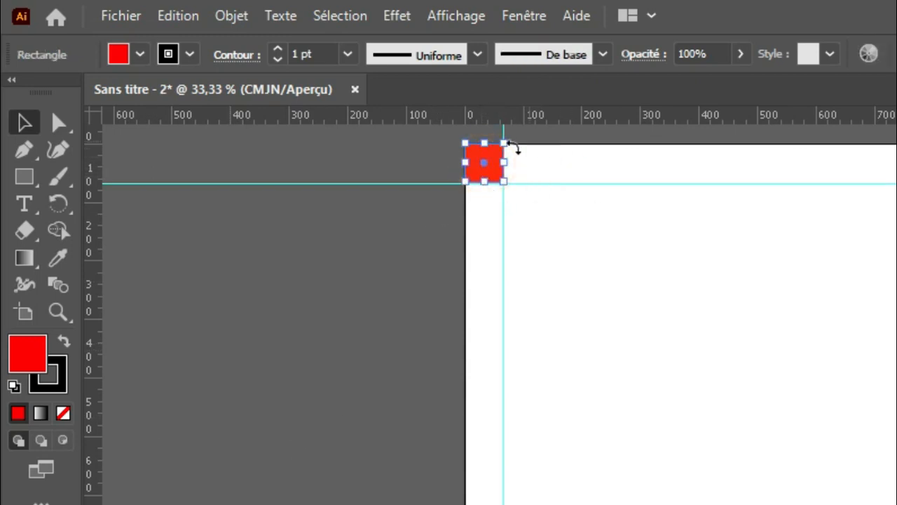
left_click(342, 181)
left_click_drag(488, 173, 623, 446)
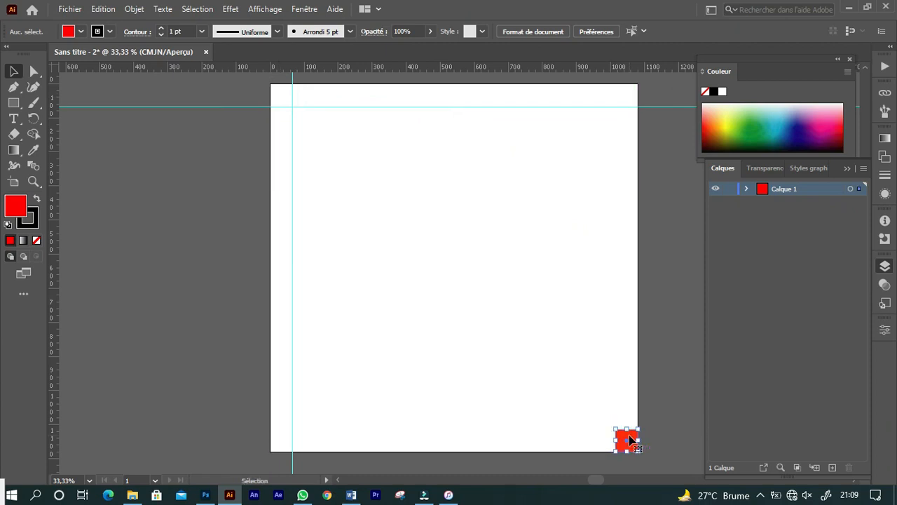
left_click_drag(52, 251, 616, 297)
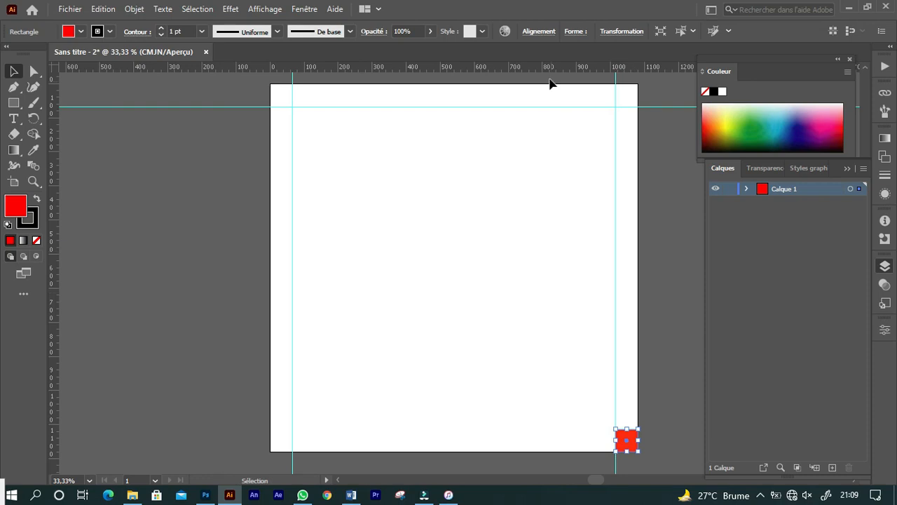
Place a horizontal guide along the red square's top edge and move the square off the artboard onto the empty canvas
left_click_drag(551, 66, 615, 429)
left_click(663, 396)
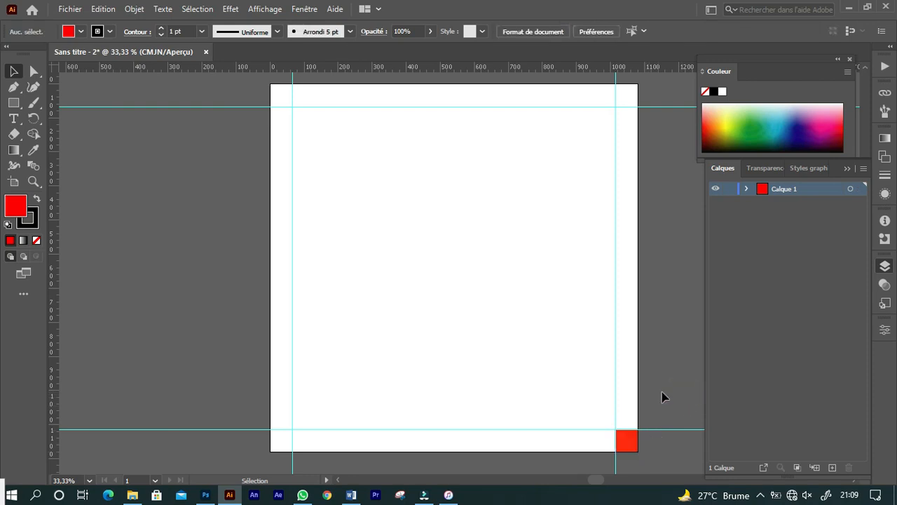
left_click_drag(635, 442, 133, 223)
key("ctrl+minus")
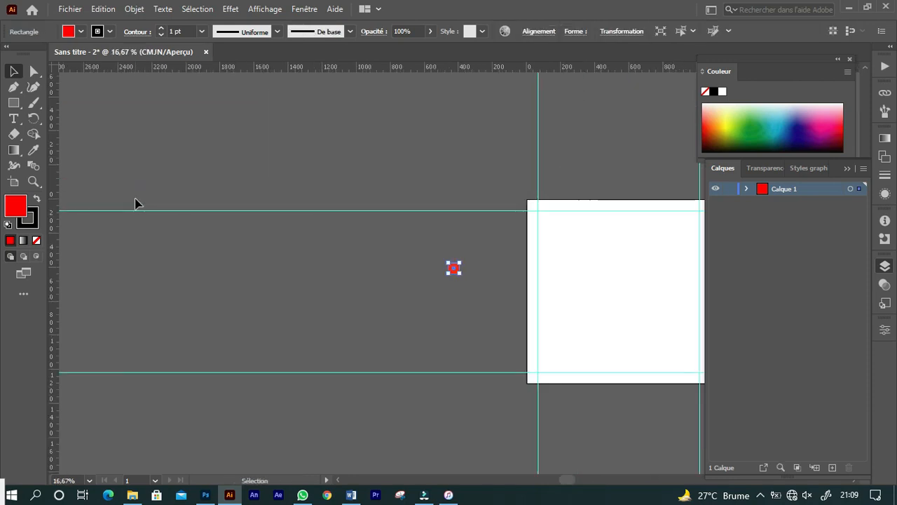
left_click_drag(600, 301, 347, 252)
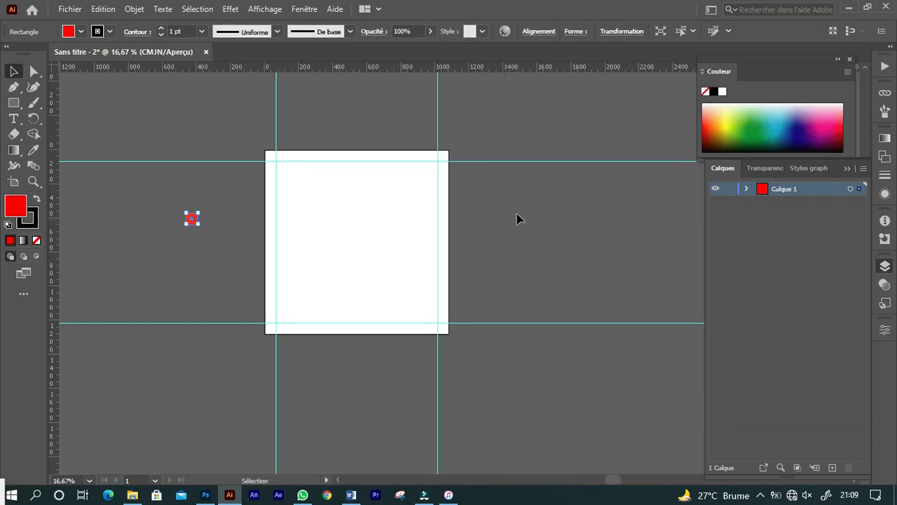
key("ctrl+plus")
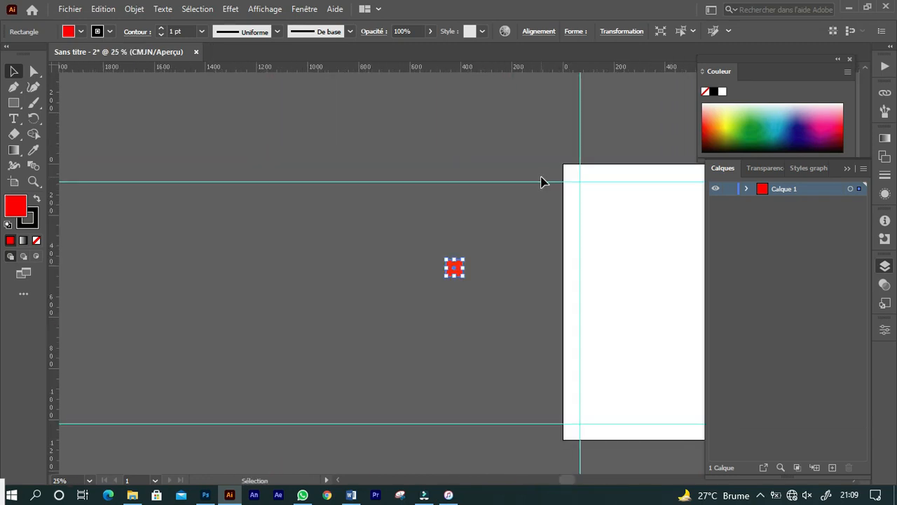
left_click(503, 271)
left_click_drag(644, 267, 406, 271)
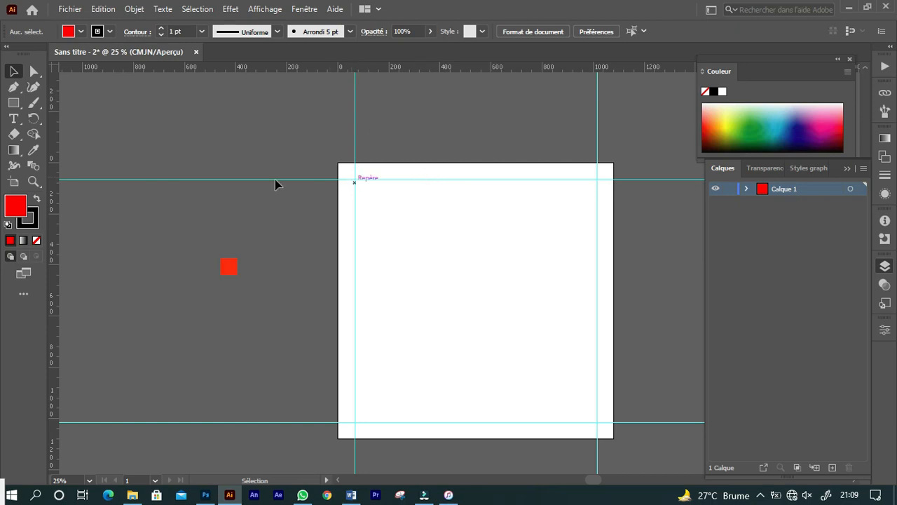
Draw a rectangle covering the whole artboard and fill it with dark red #a01212
left_click(13, 103)
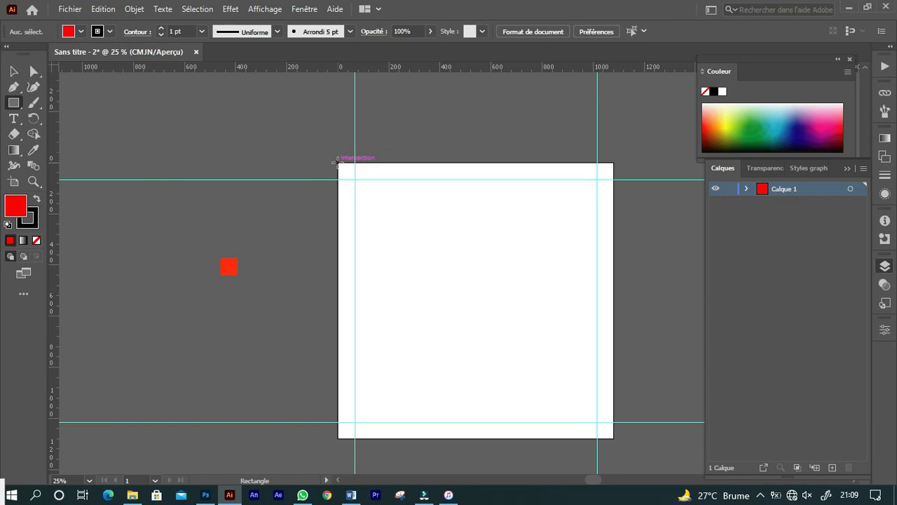
mouse_move(338, 162)
left_mouse_down()
mouse_move(354, 232)
mouse_move(425, 352)
mouse_move(486, 410)
mouse_move(476, 409)
mouse_move(613, 437)
left_mouse_up()
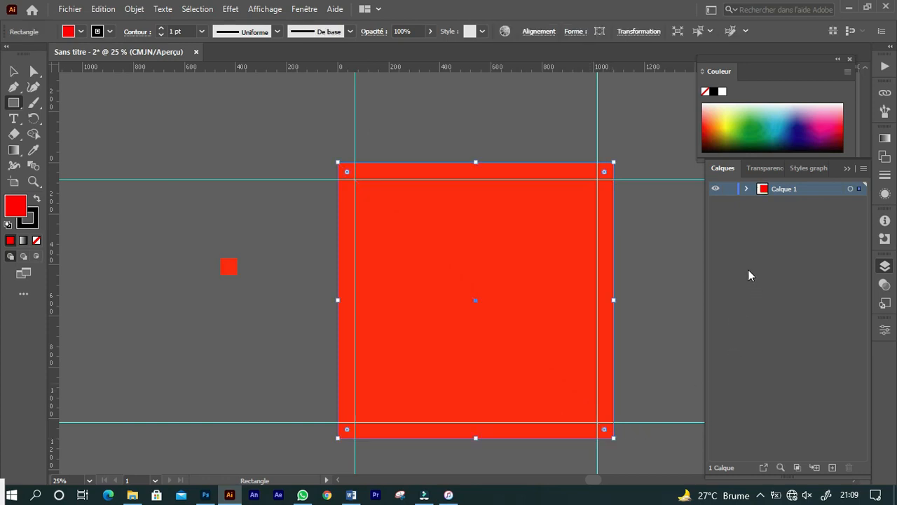
double_click(14, 207)
left_click(482, 303)
left_click(479, 270)
left_click(419, 255)
left_click(429, 278)
left_click(421, 204)
mouse_move(475, 265)
left_mouse_down()
mouse_move(482, 346)
mouse_move(489, 134)
left_mouse_up()
left_click(437, 238)
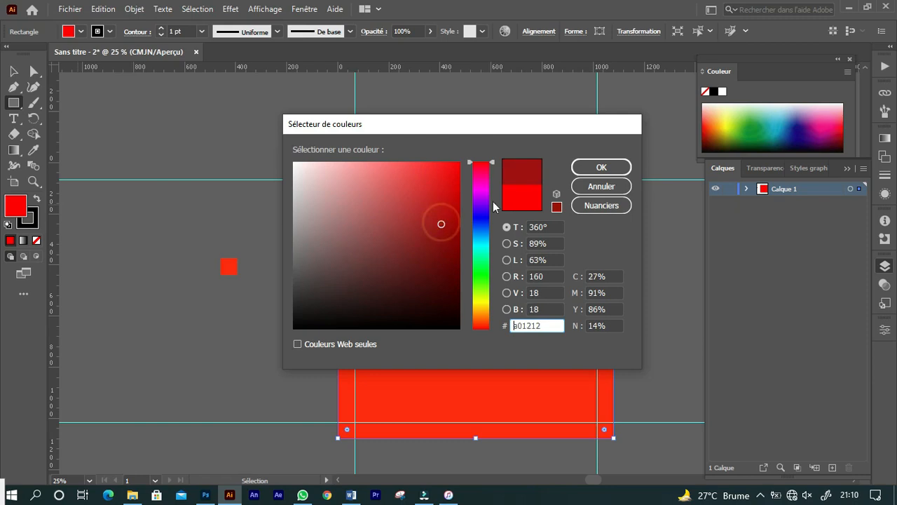
left_click(601, 167)
key("v")
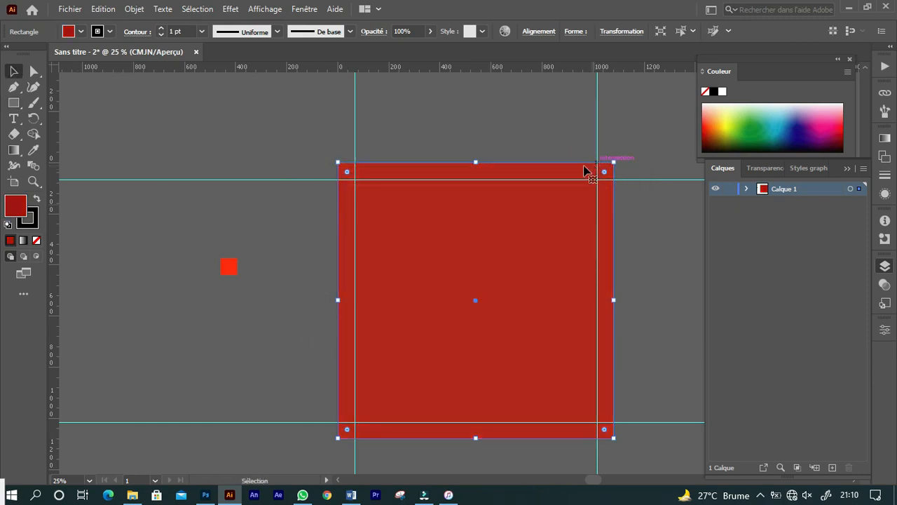
left_click(550, 115)
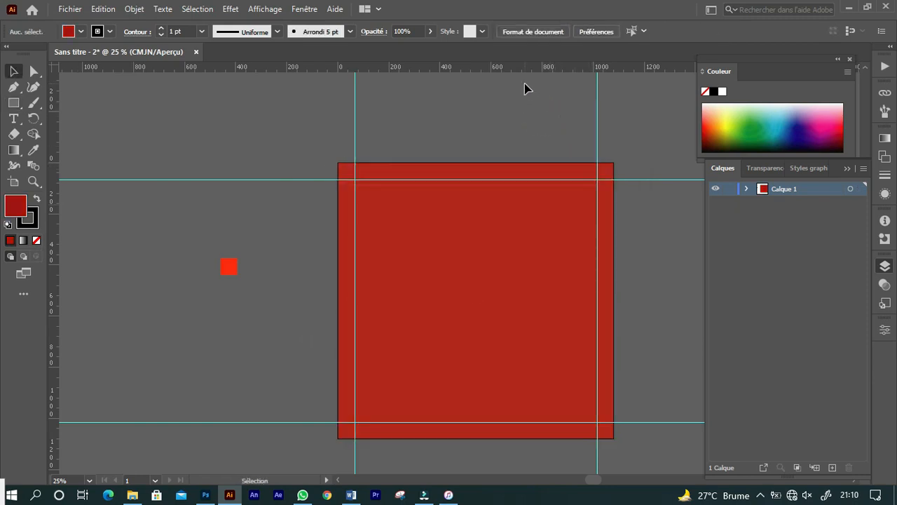
Try moving the dark red background rectangle off the artboard and undo each move
key("ctrl+minus")
key("ctrl+plus")
key("ctrl+plus")
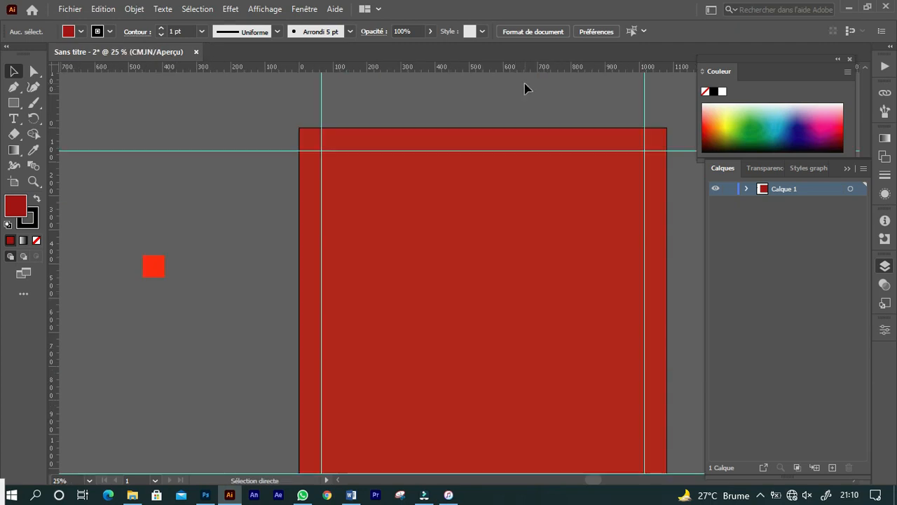
left_click_drag(457, 323, 303, 316)
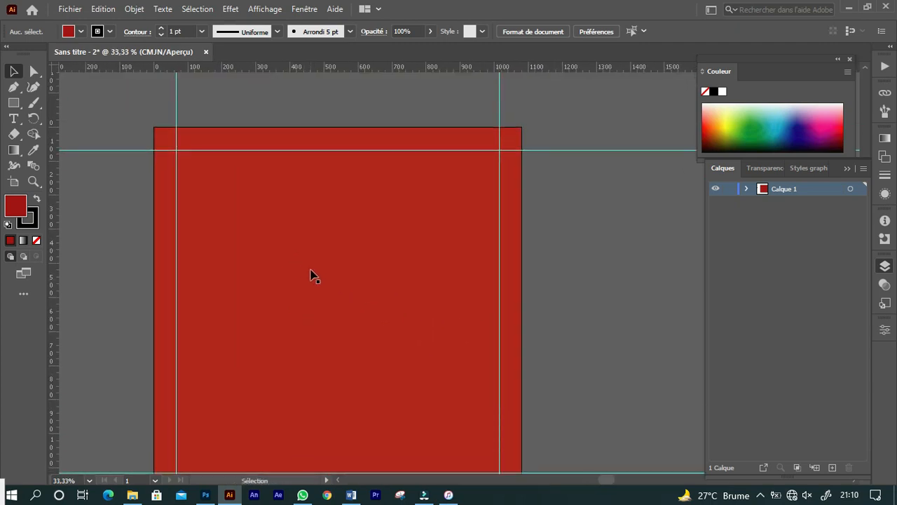
left_click_drag(346, 252, 634, 249)
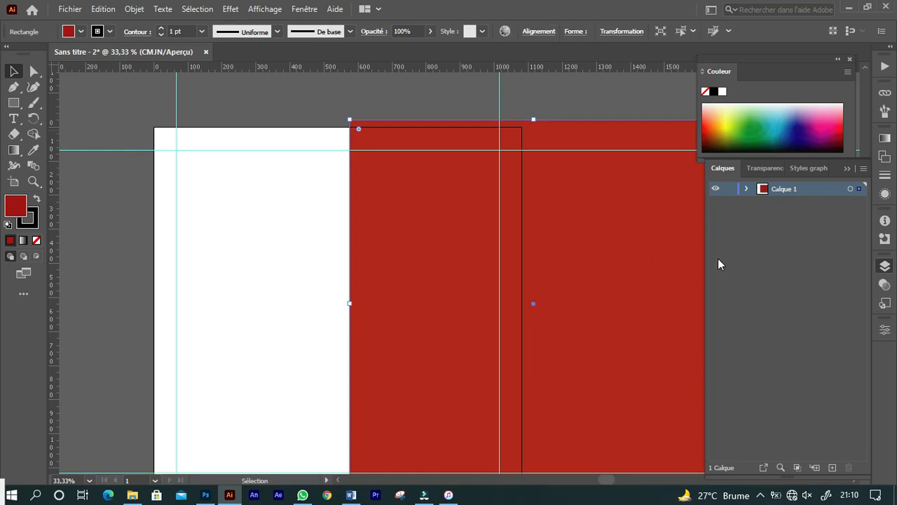
key("ctrl+z")
left_click_drag(315, 293, 160, 262)
key("ctrl+z")
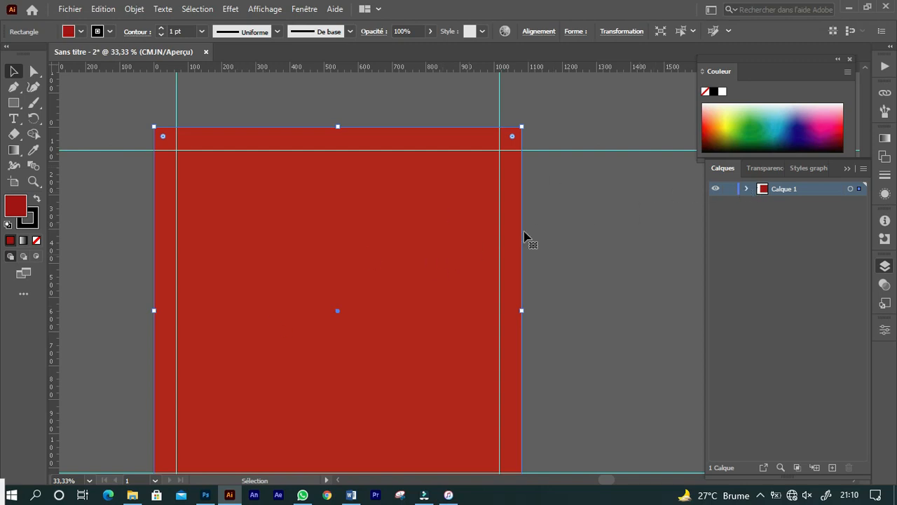
Lock the dark red background rectangle inside Calque 1 and try to move it on the artboard
left_click(747, 189)
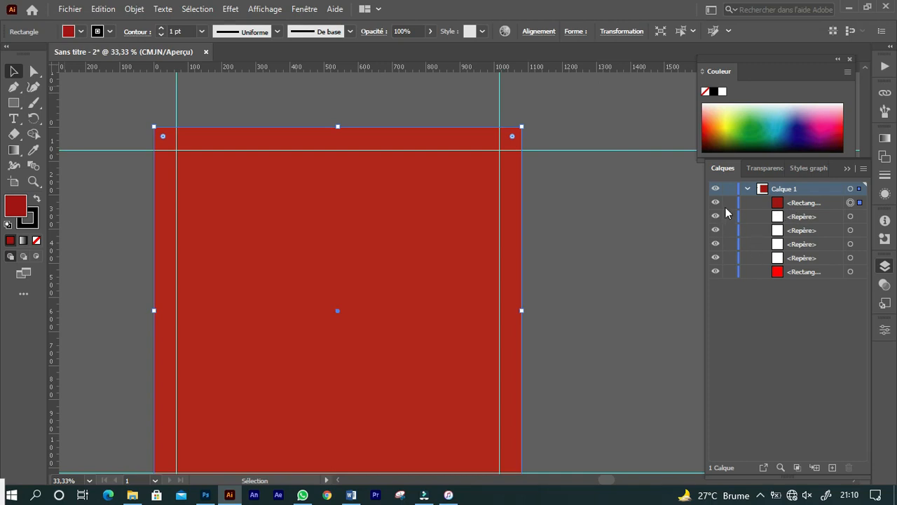
left_click(727, 204)
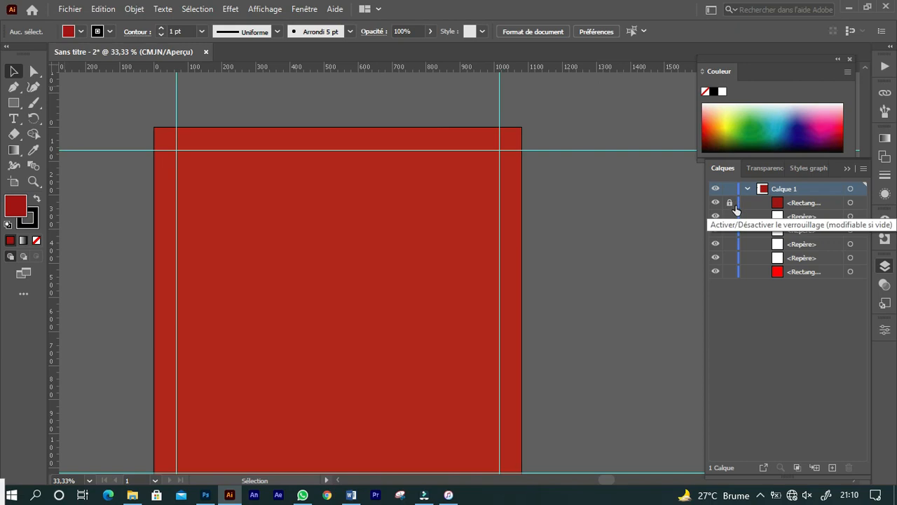
left_click_drag(358, 274, 453, 269)
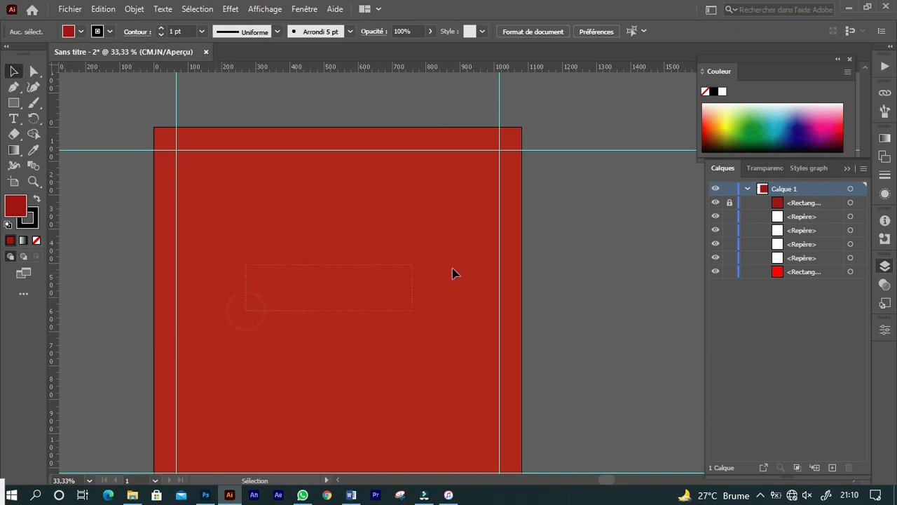
left_click_drag(271, 344, 406, 298)
left_click_drag(479, 279, 437, 273)
key("ctrl+minus")
key("ctrl+plus")
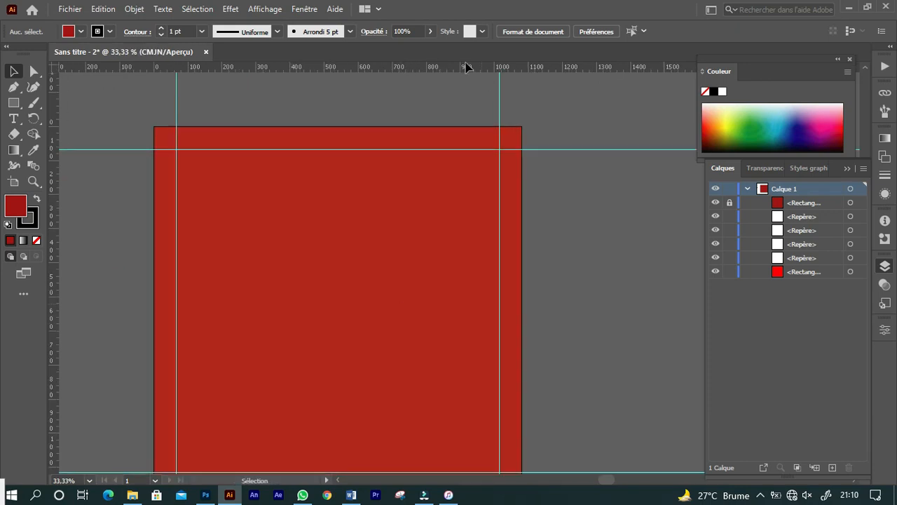
key("ctrl+minus")
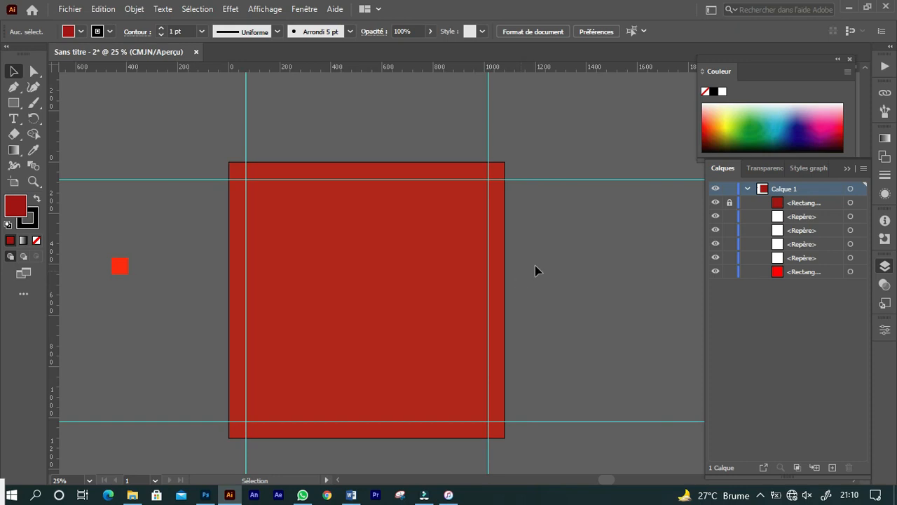
Unlock the background rectangle and apply a linear gradient fill, adding a dark red stop and deleting the black one
left_click(729, 204)
left_click(364, 246)
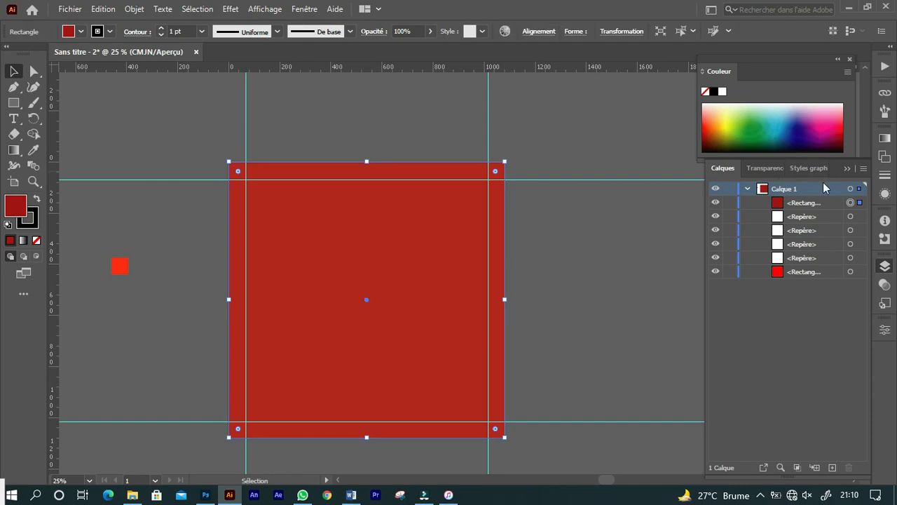
left_click(884, 141)
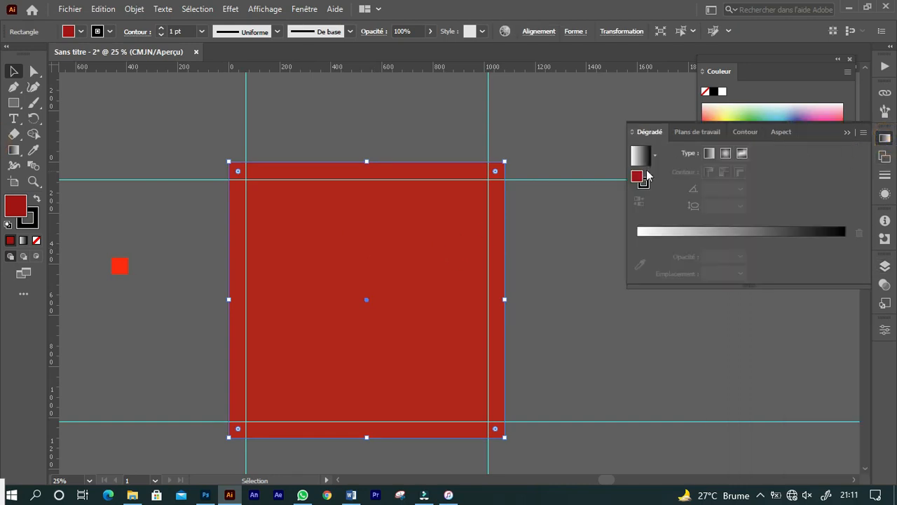
left_click_drag(639, 181, 648, 233)
left_click(845, 255)
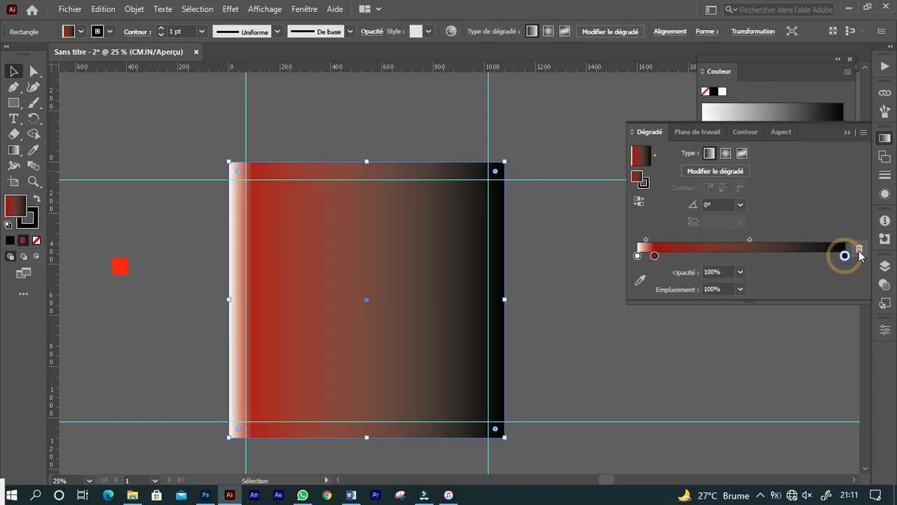
left_click(858, 249)
Replace the white gradient stop so that dark red stops sit at 0% and about 85%
left_click_drag(655, 255, 767, 255)
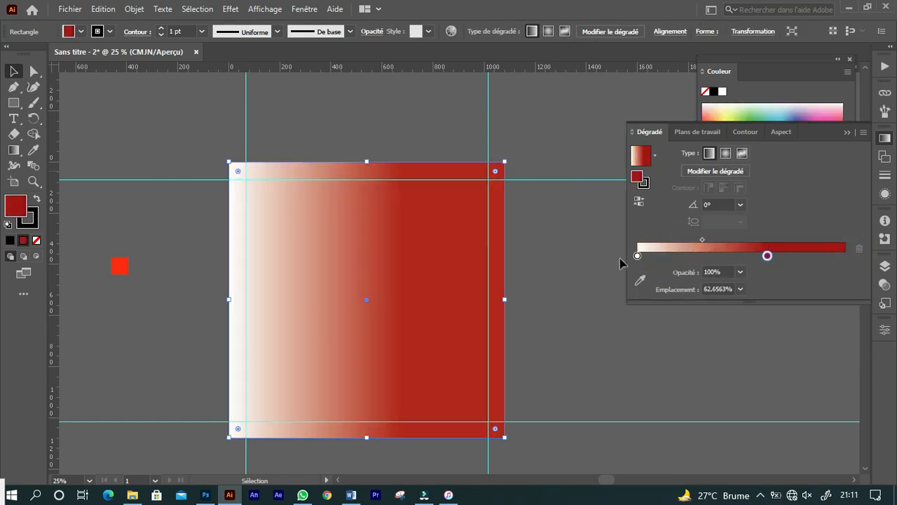
left_click(813, 256)
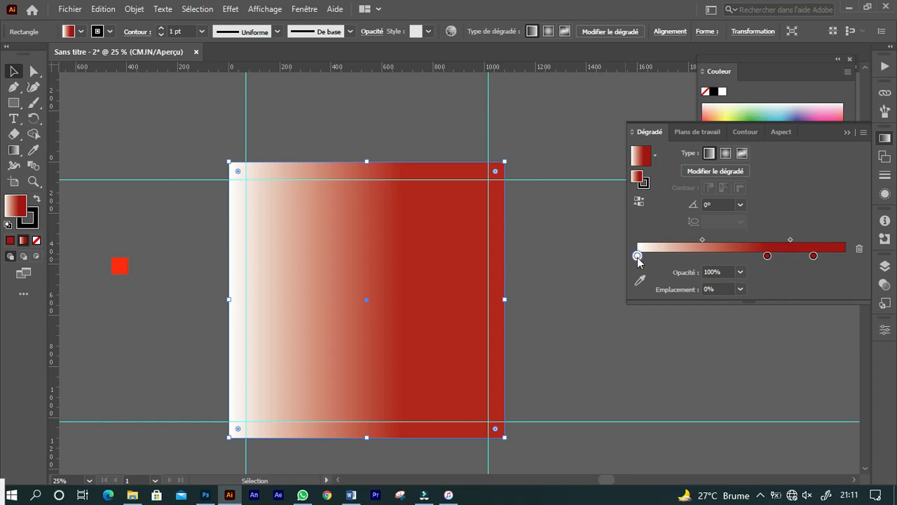
left_click(637, 256)
left_click(859, 248)
left_click_drag(768, 255, 637, 255)
left_click(813, 255)
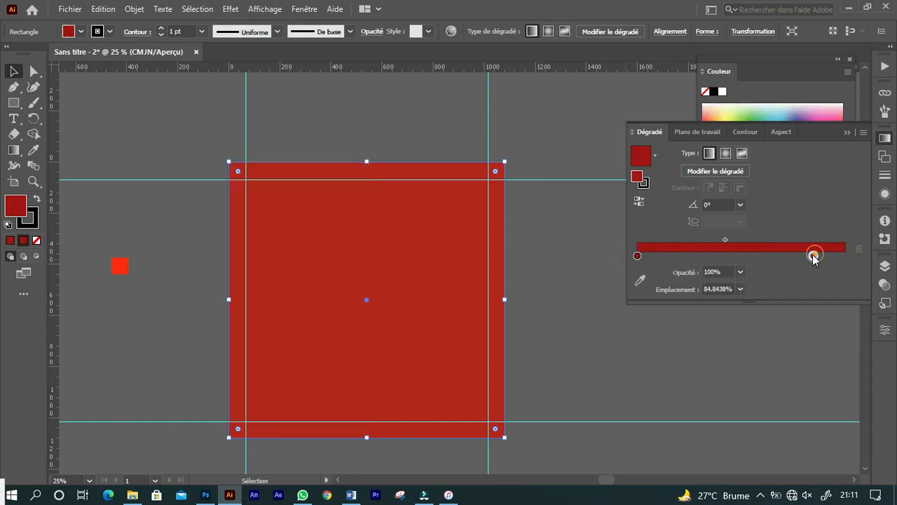
left_click_drag(813, 255, 814, 255)
Darken the 0% gradient stop by raising its cyan to about 52%, and move the other red stop near the gradient's middle
double_click(637, 256)
left_click_drag(755, 307, 770, 307)
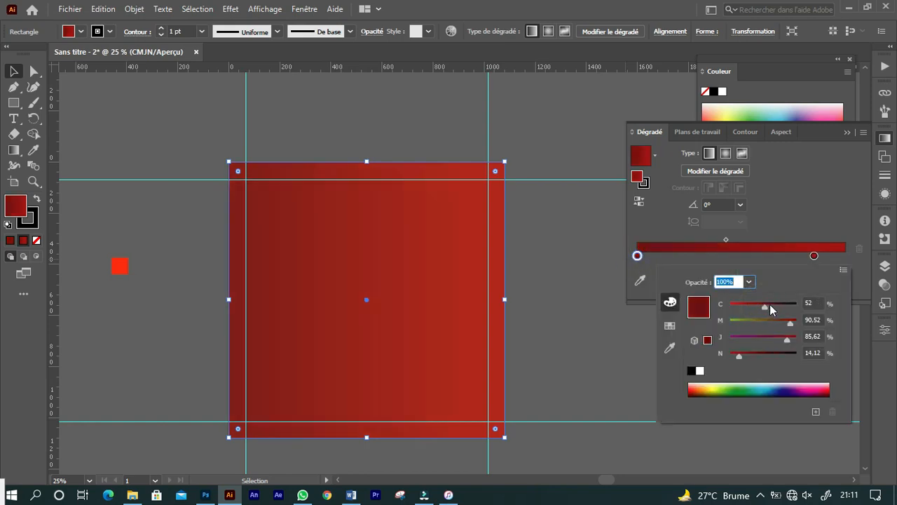
left_click(813, 255)
left_click_drag(813, 255, 752, 255)
Add a brighter red gradient stop at about 96% and set the gradient angle to 30°
left_click(841, 255)
left_click_drag(840, 255, 838, 255)
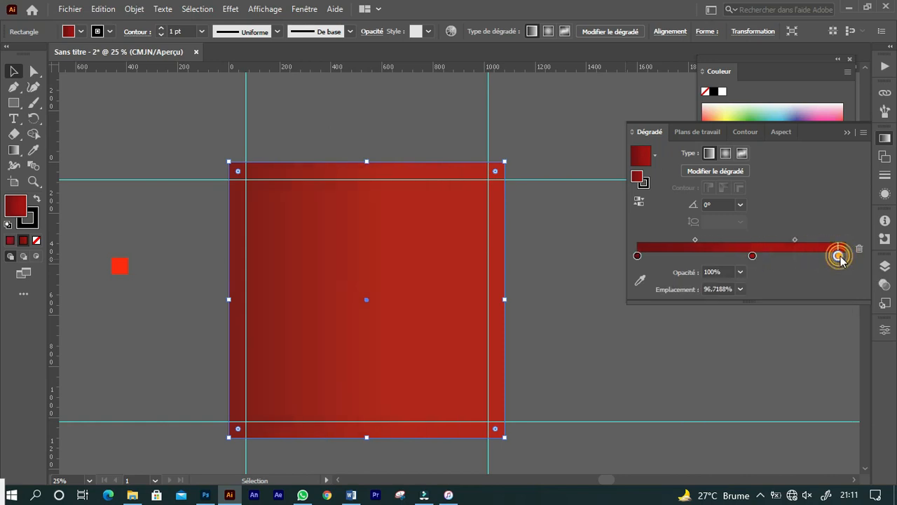
left_click(838, 257)
double_click(834, 256)
left_click(859, 249)
left_click(859, 249)
left_click(838, 256)
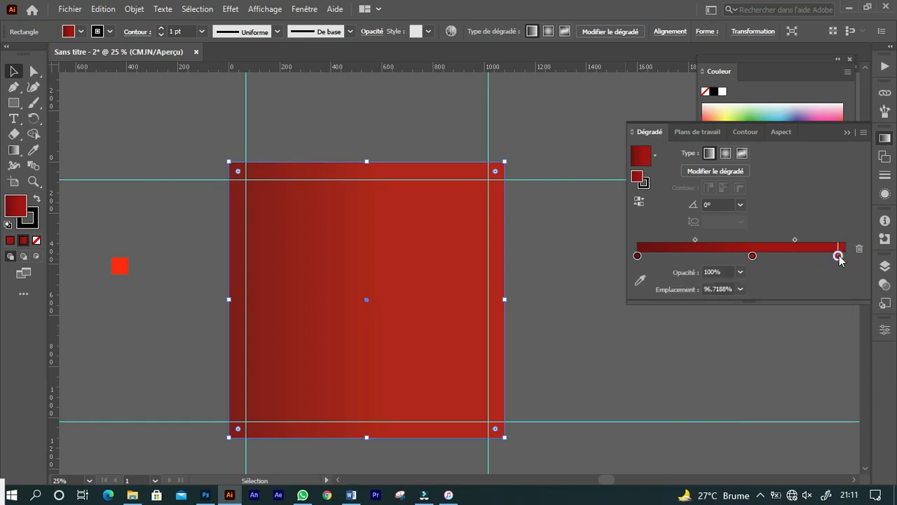
left_click(740, 204)
left_click(761, 317)
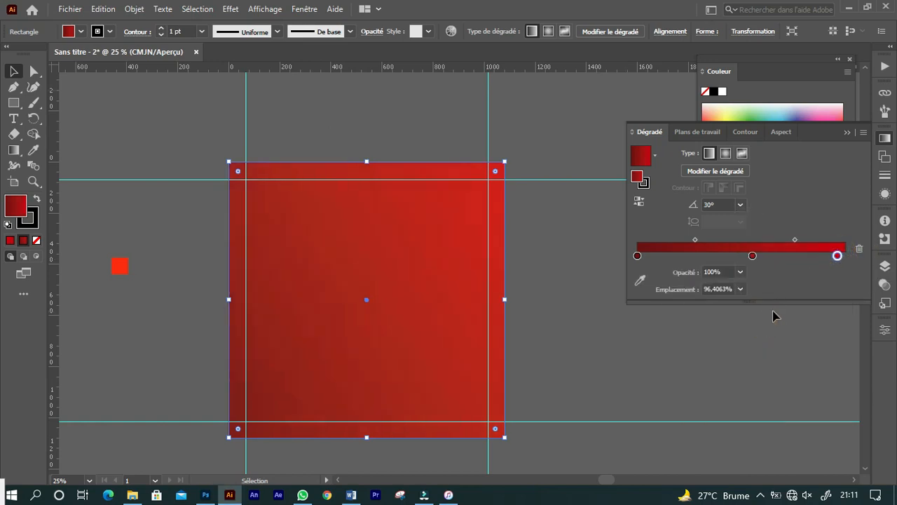
left_click(577, 304)
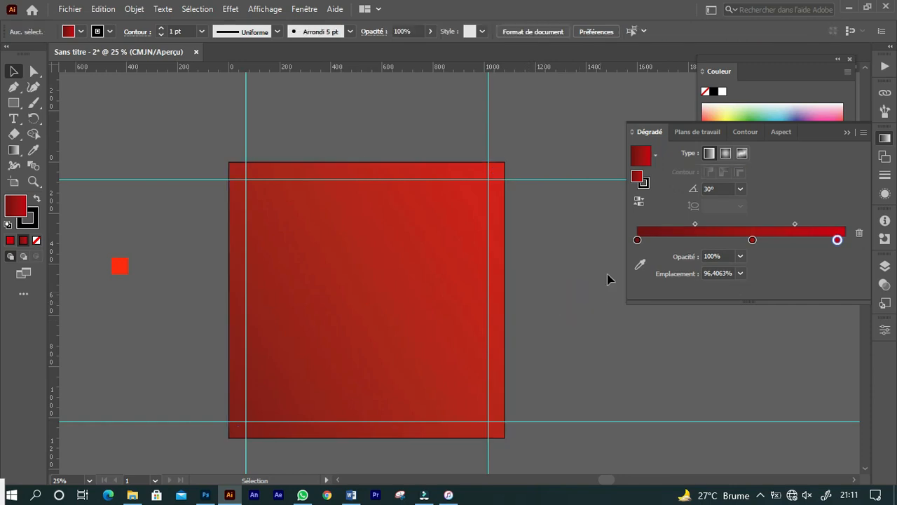
Unlock the guides, try moving the vertical guide near the artboard's right edge, and undo the move
key("ctrl+minus")
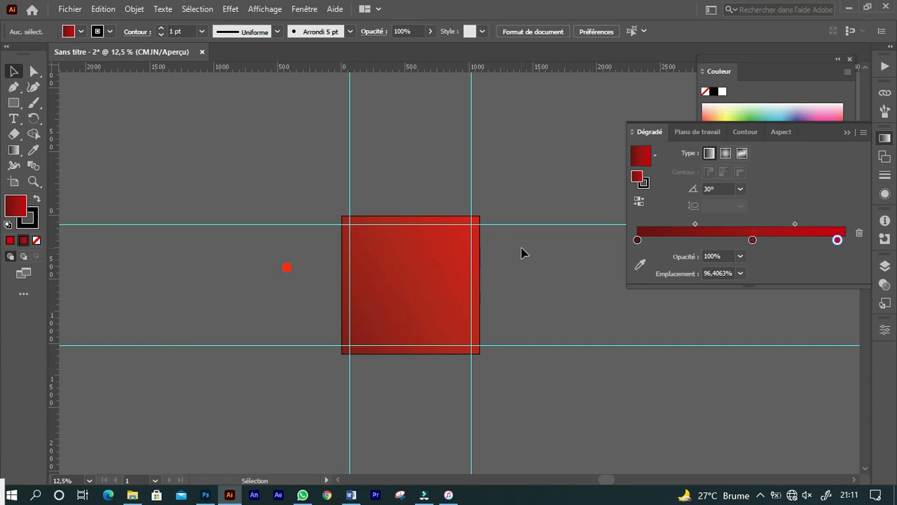
key("ctrl+plus")
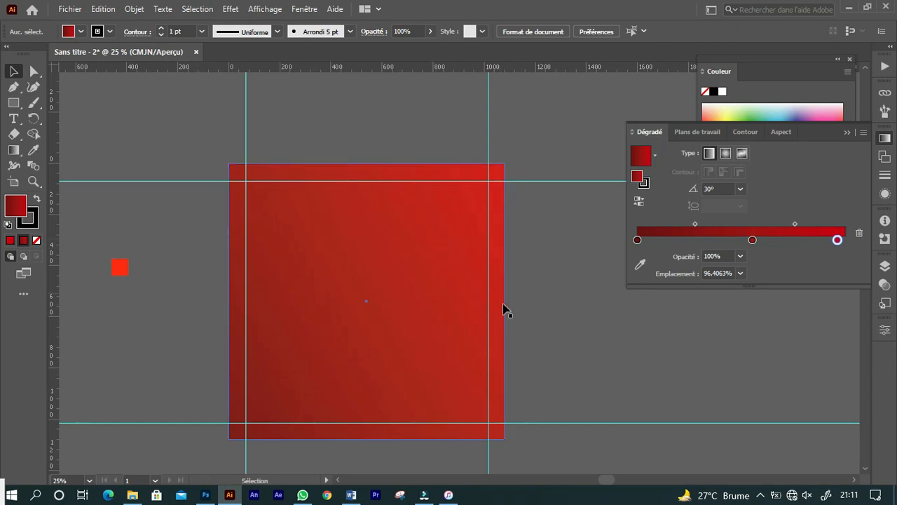
right_click(319, 106)
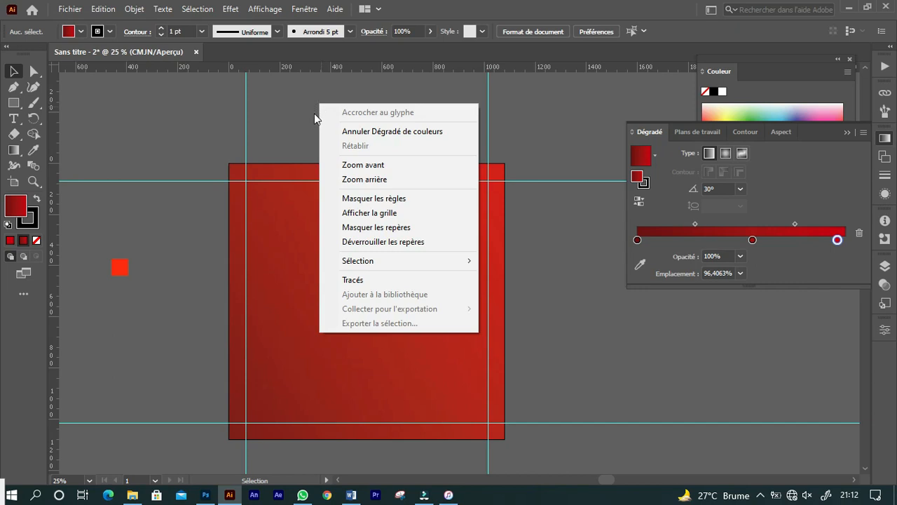
left_click(363, 243)
left_click_drag(488, 119, 451, 130)
key("ctrl+z")
Lock the guides and test whether the vertical guide near the artboard's right edge can still be selected
right_click(445, 96)
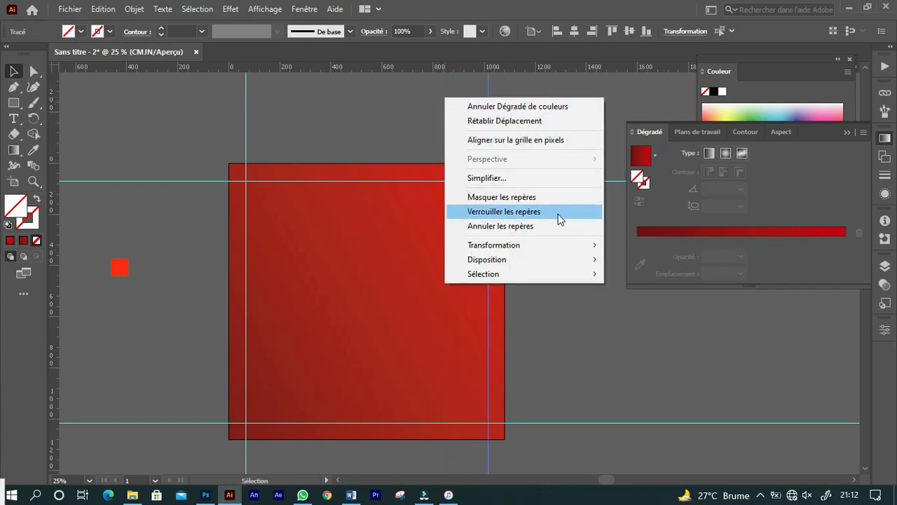
left_click(565, 213)
left_click(491, 133)
left_click(487, 137)
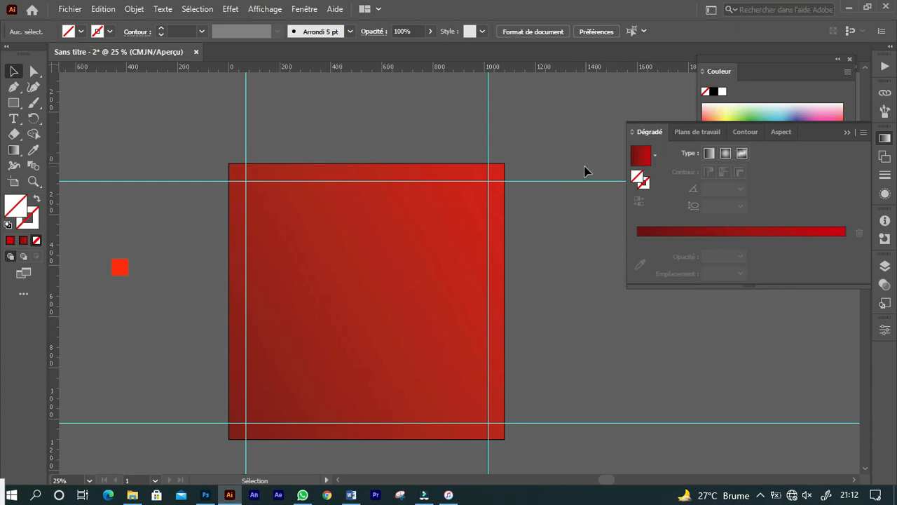
Collapse the gradient settings, and hide the margin guides and show them again
left_click(843, 131)
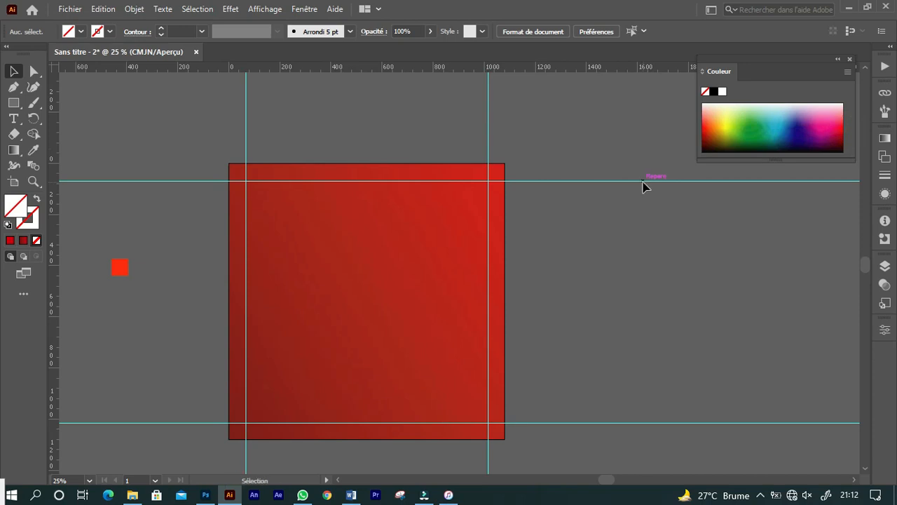
key("ctrl+semicolon")
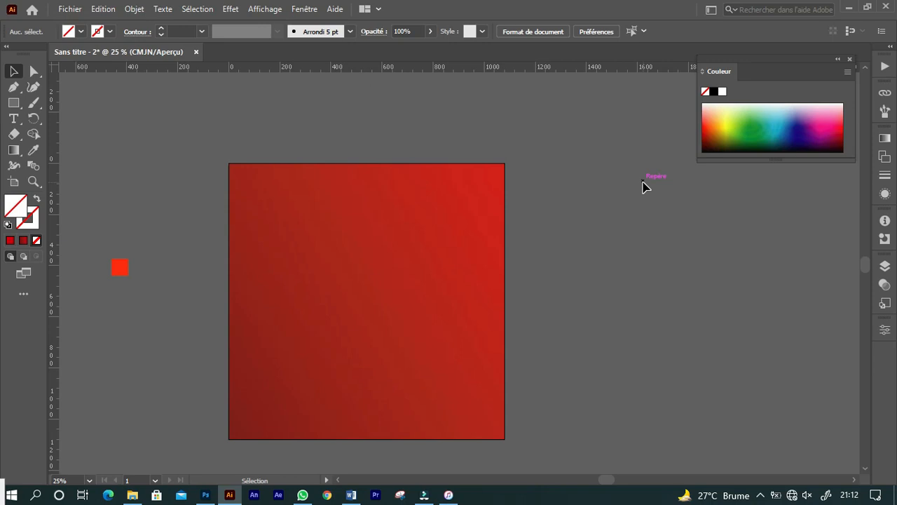
key("ctrl")
key("ctrl+semicolon")
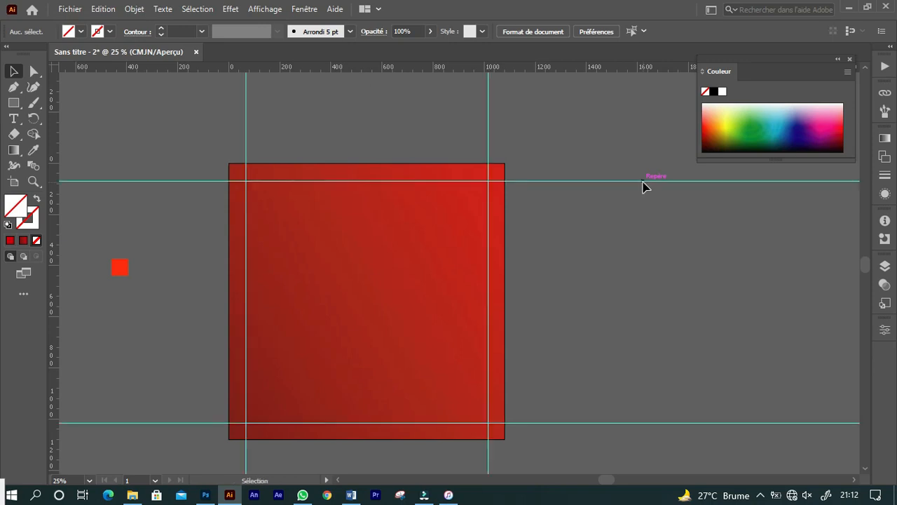
key("ctrl+equal")
key("ctrl+minus")
left_click(348, 367)
Switch to Photoshop and open PRIER.jpg from the Nouveau dossier folder on the Bureau
left_click(206, 495)
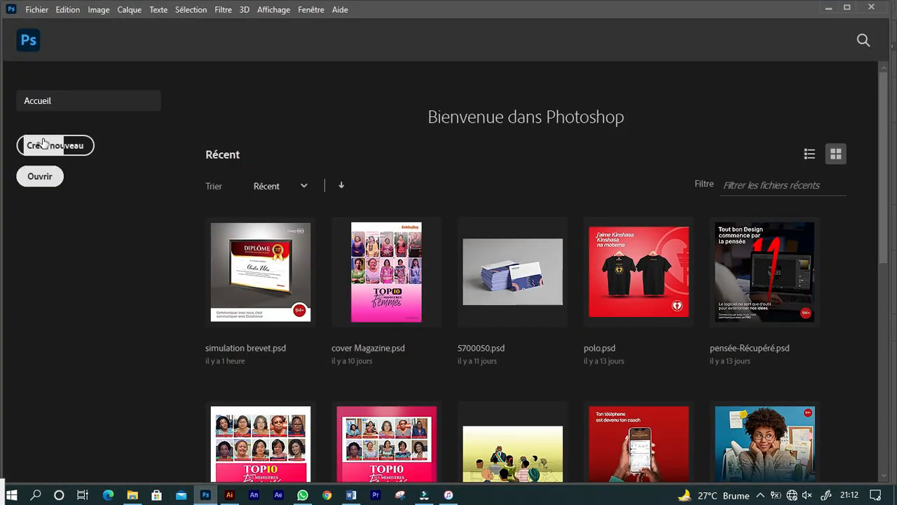
left_click(41, 179)
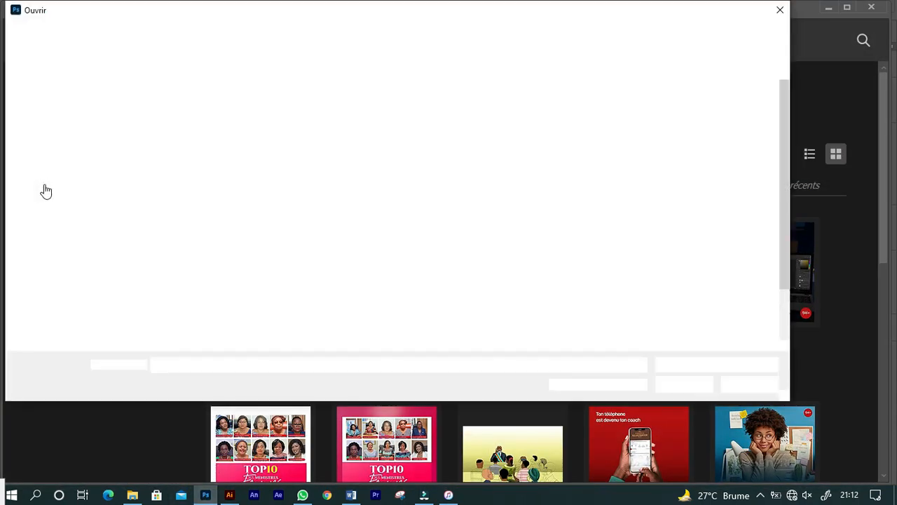
left_click(50, 160)
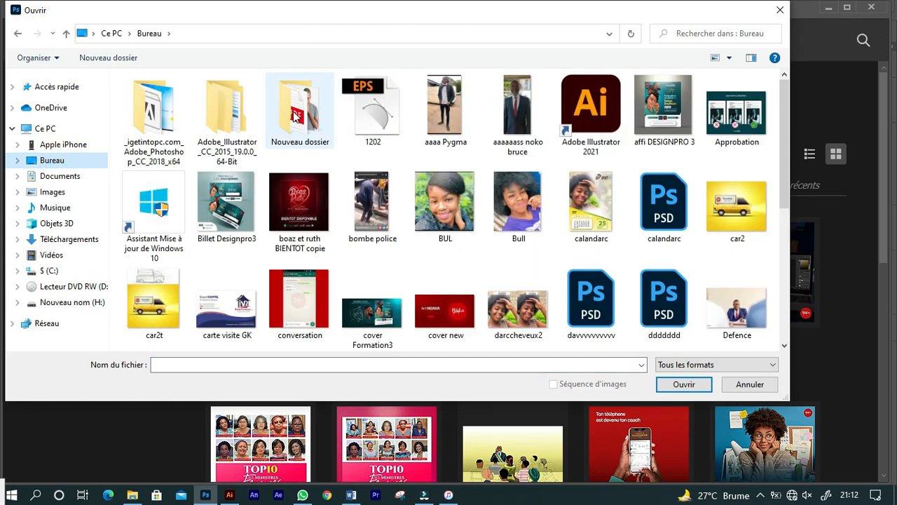
double_click(299, 116)
double_click(306, 120)
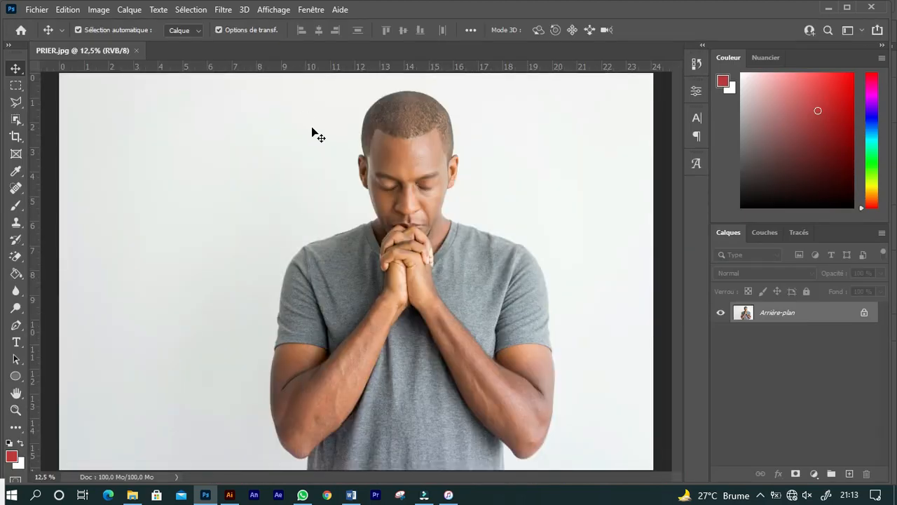
Save the photo in Photoshop format as PRIER.psd in the Nouveau dossier folder
key("ctrl+minus")
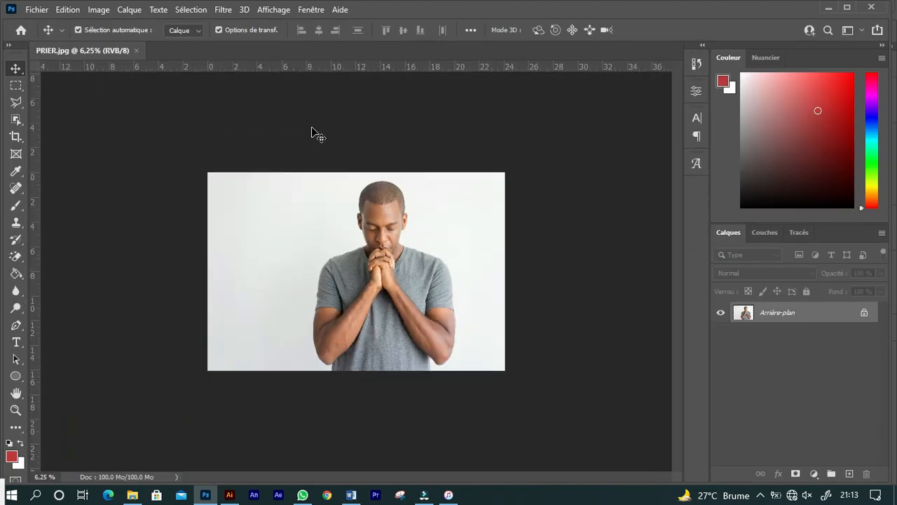
key("ctrl+shift+s")
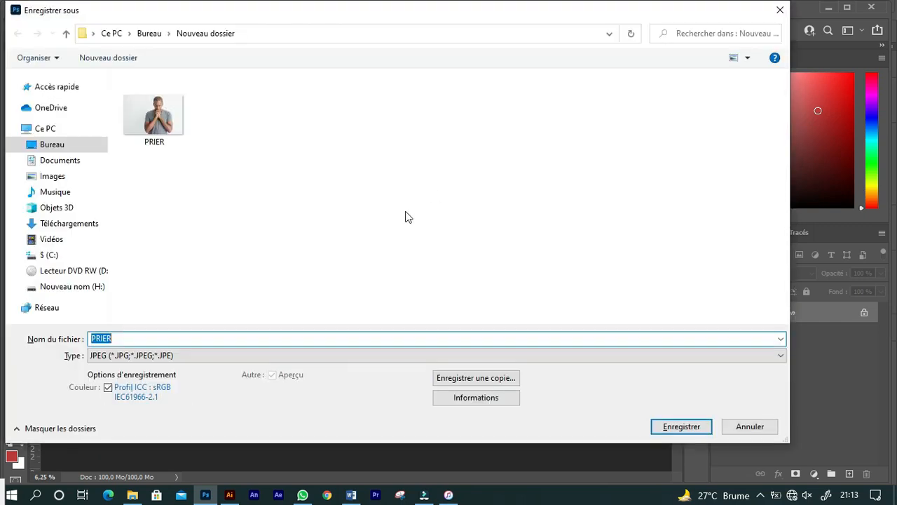
left_click(163, 356)
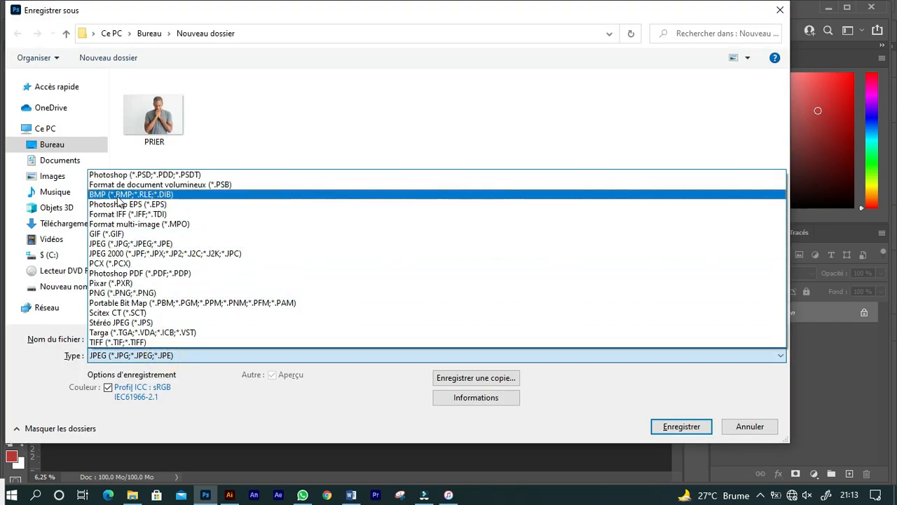
left_click(157, 180)
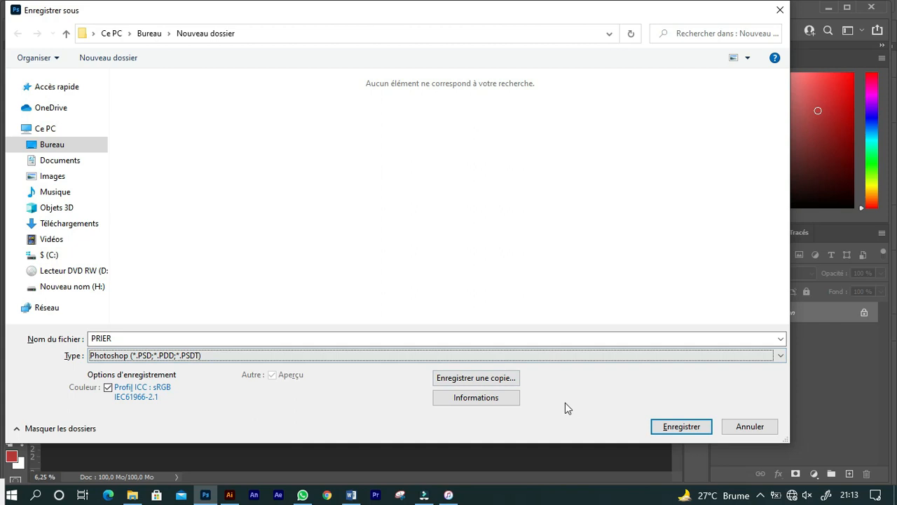
left_click(681, 426)
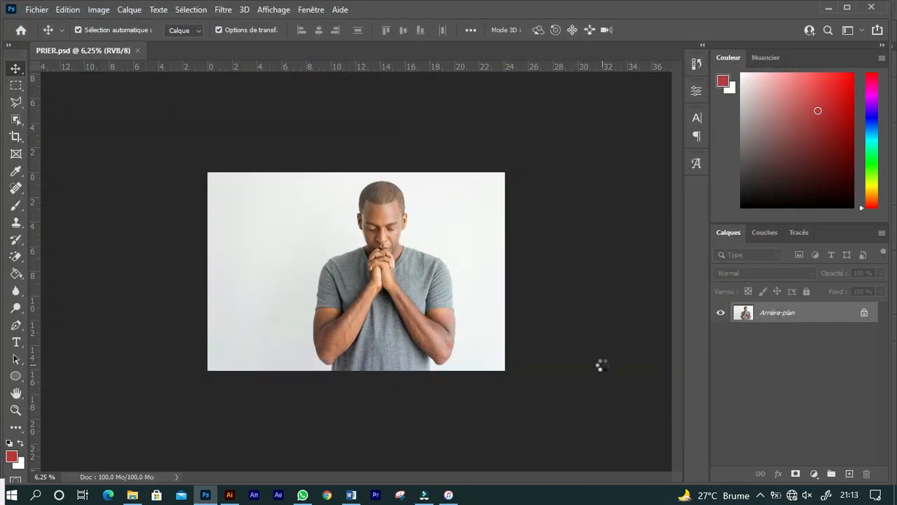
Place PRIER.psd from the Nouveau dossier folder into the Illustrator design as a linked image, and position the man over the middle of the artboard
left_click(827, 8)
left_click(847, 8)
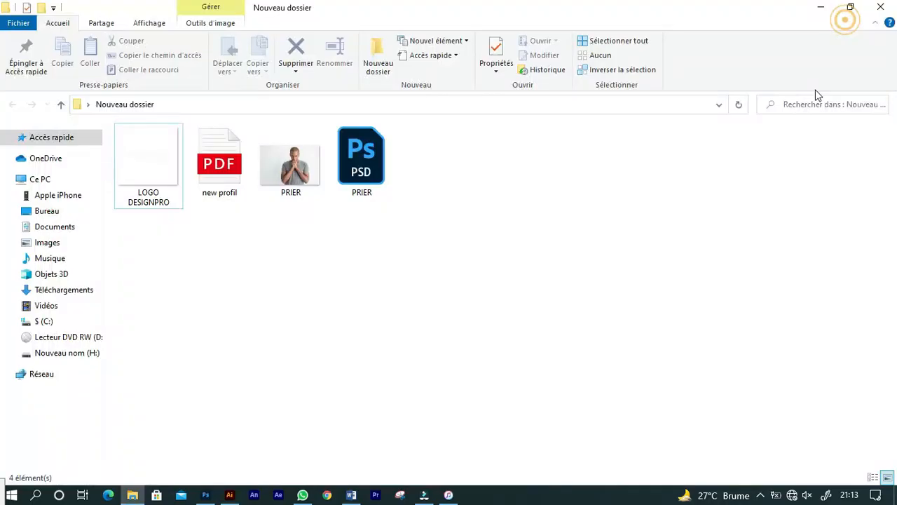
left_click(293, 171)
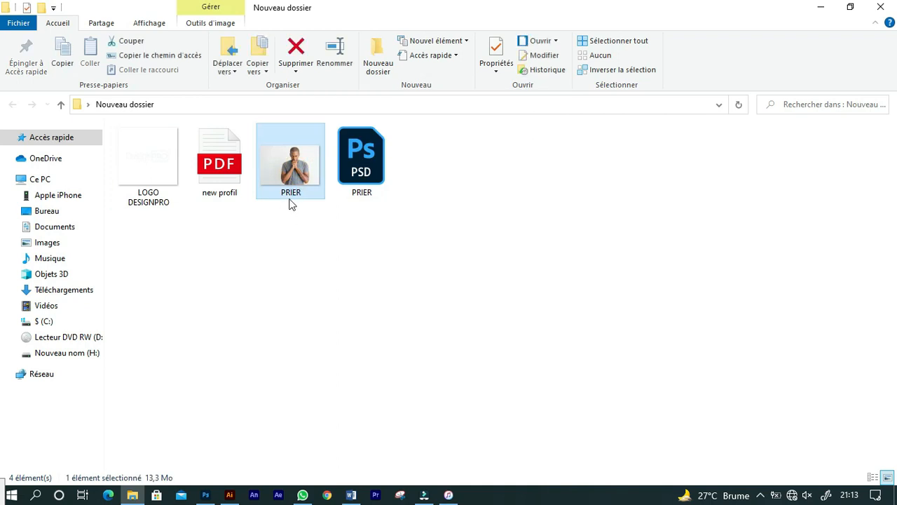
left_click(363, 180)
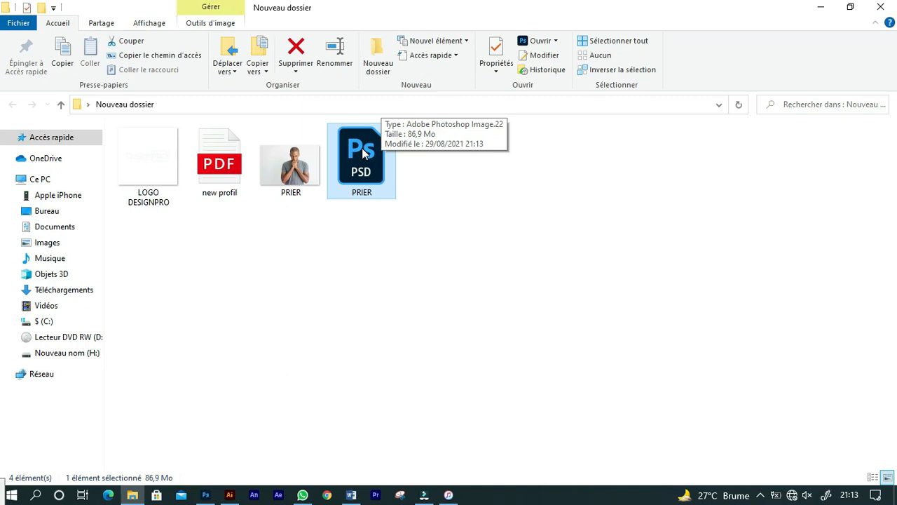
left_click_drag(368, 152, 357, 291)
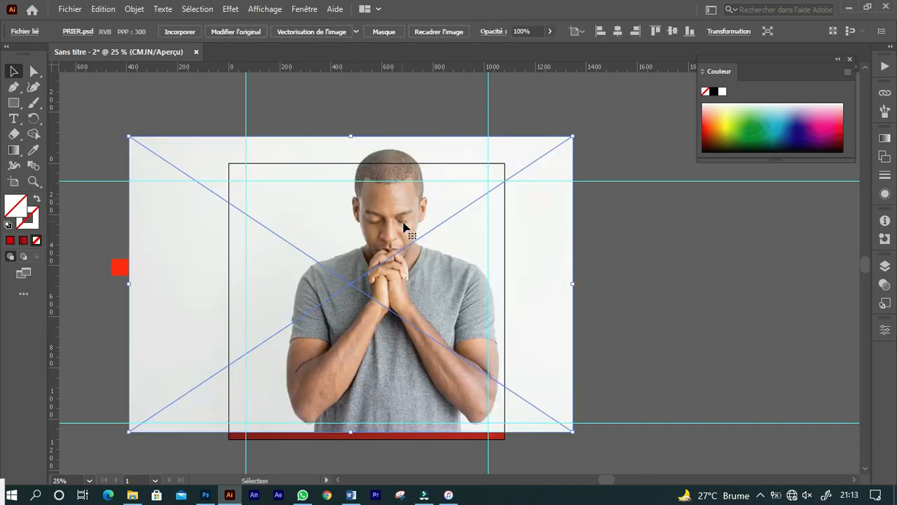
left_click_drag(402, 246, 378, 264)
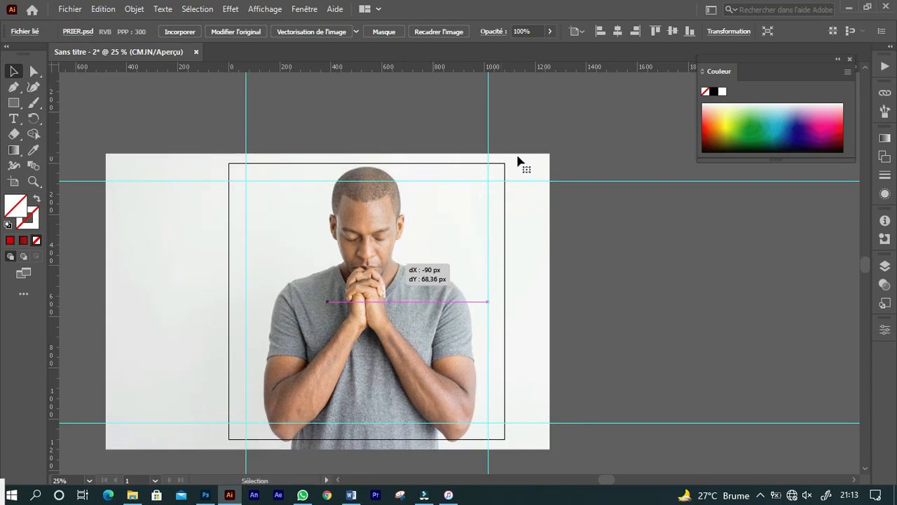
left_click(644, 270)
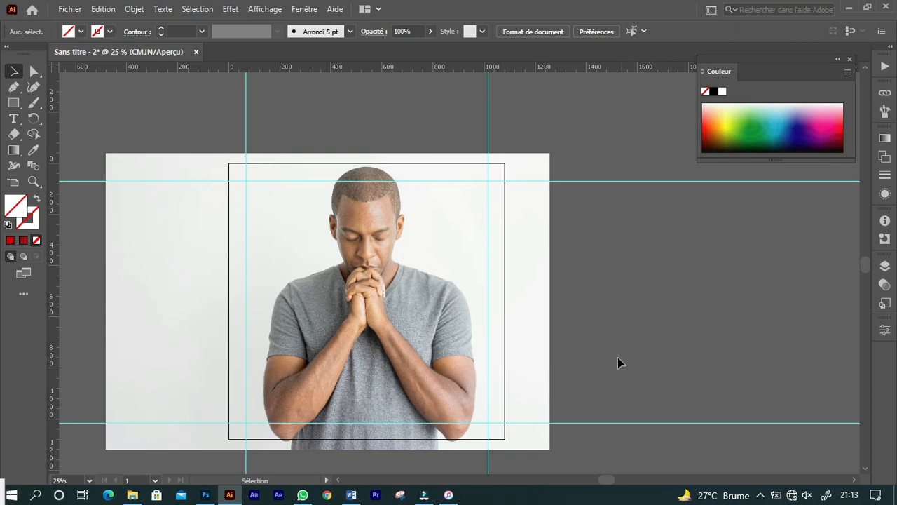
Open the original of the linked PRIER.psd image for editing in Photoshop
left_click(527, 282)
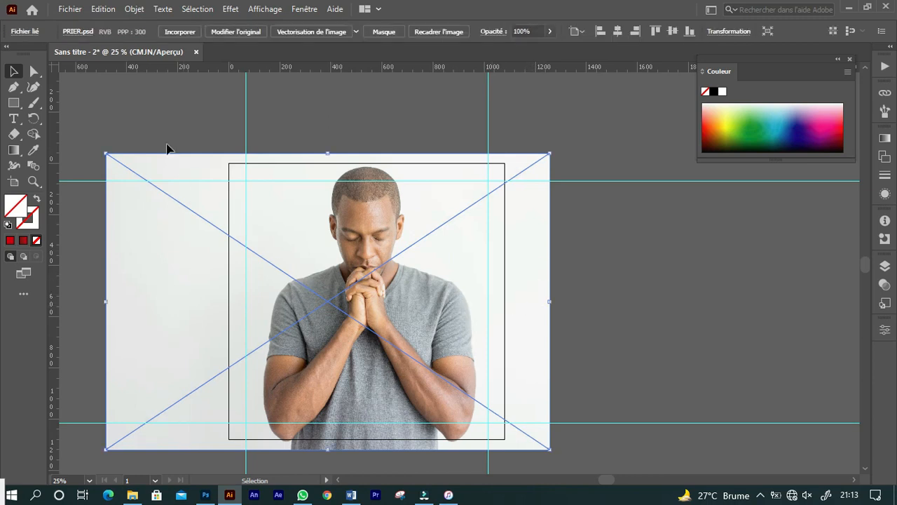
left_click(77, 35)
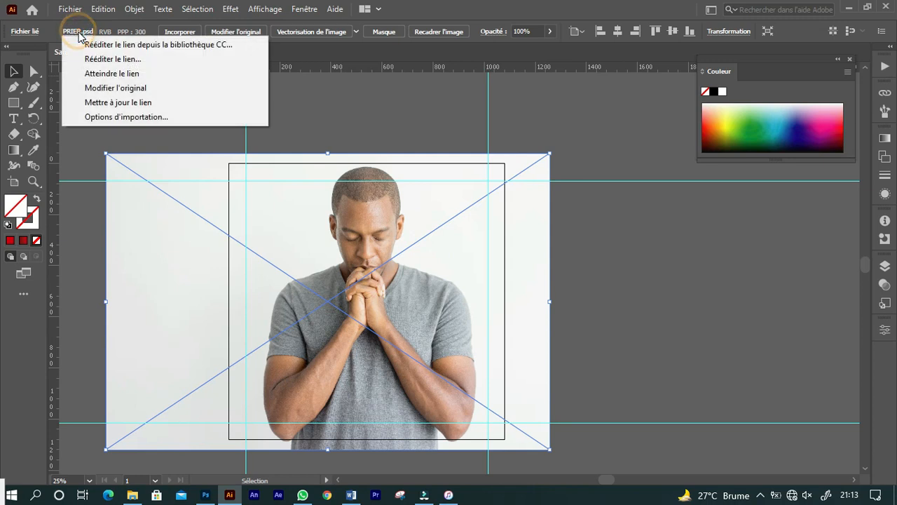
left_click(106, 88)
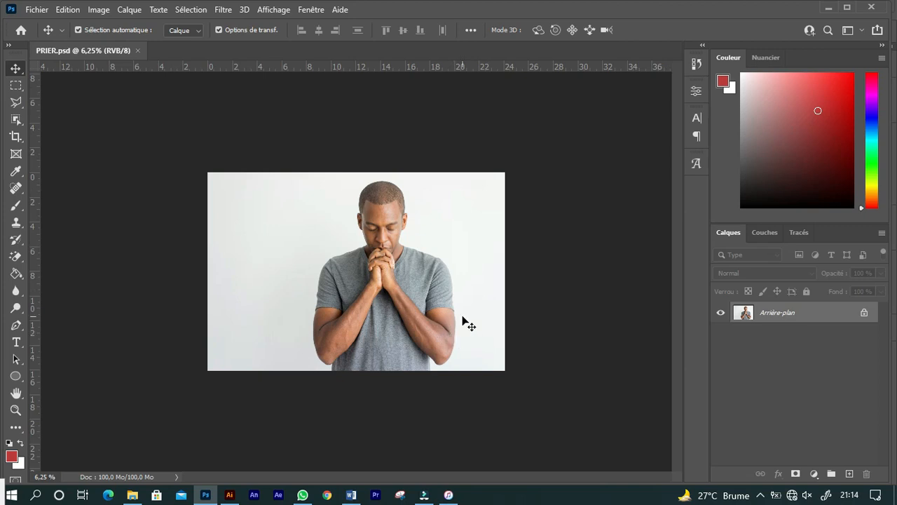
Turn the pen outline around the man into a selection with a 1 px feather, unlock the background layer, and delete the white backdrop
key("ctrl+plus")
key("ctrl+plus")
key("ctrl+plus")
key("ctrl+plus")
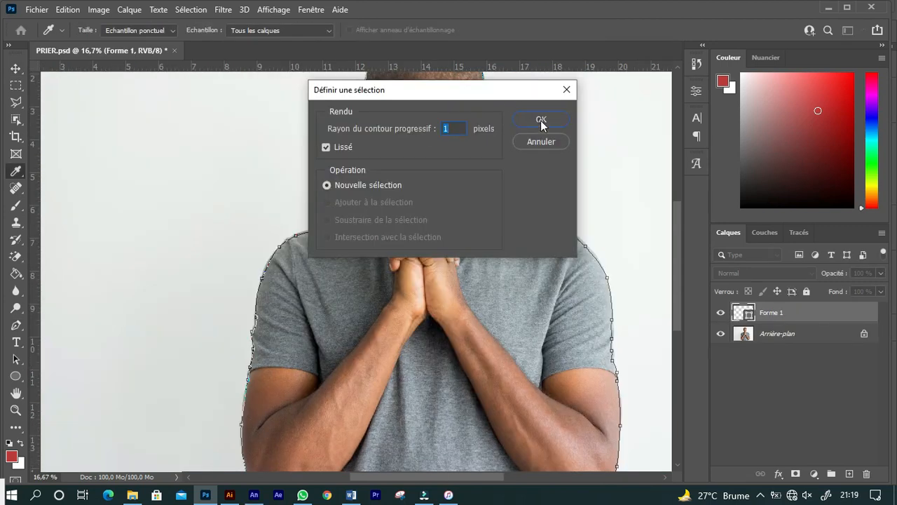
left_click(541, 120)
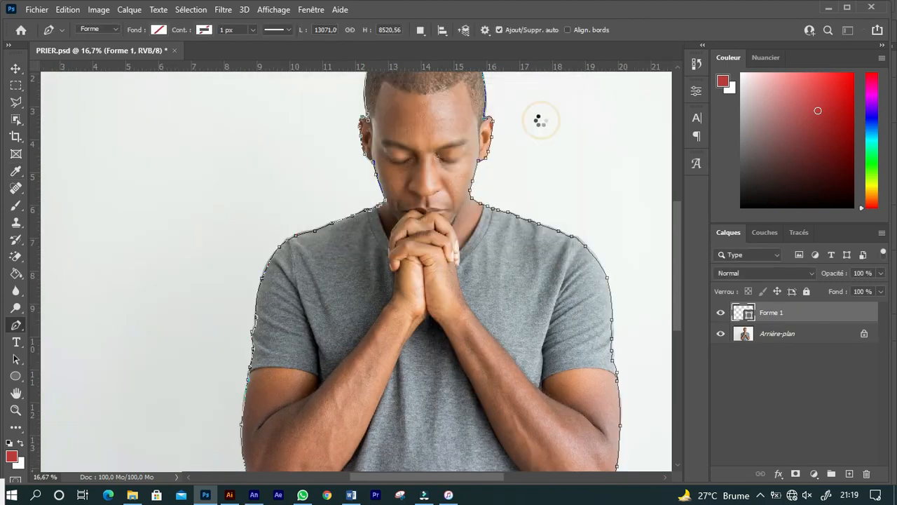
left_click(865, 335)
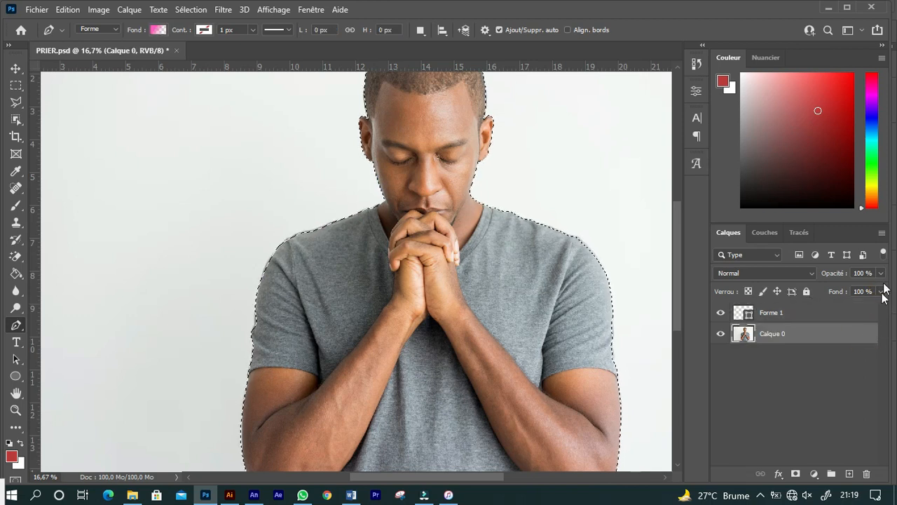
key("Delete")
key("ctrl+d")
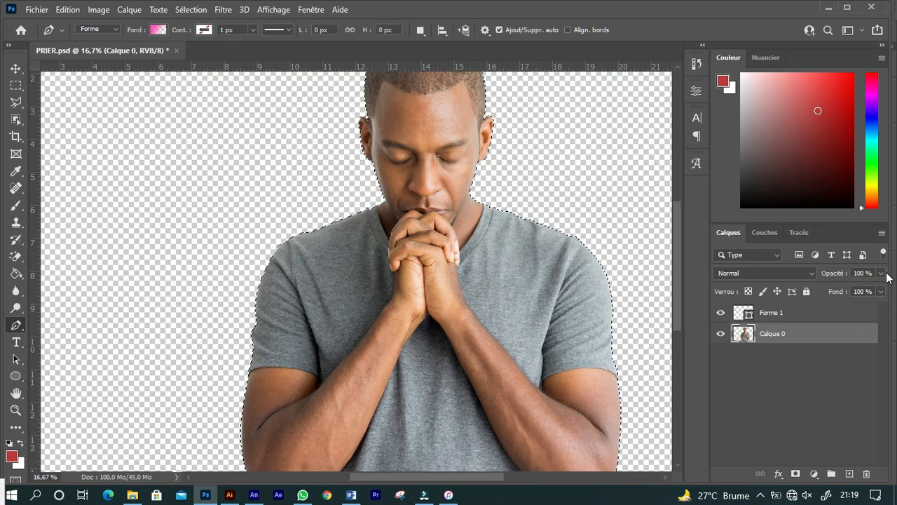
Try moving the cut-out man slightly on the canvas, and undo the move
key("ctrl+minus")
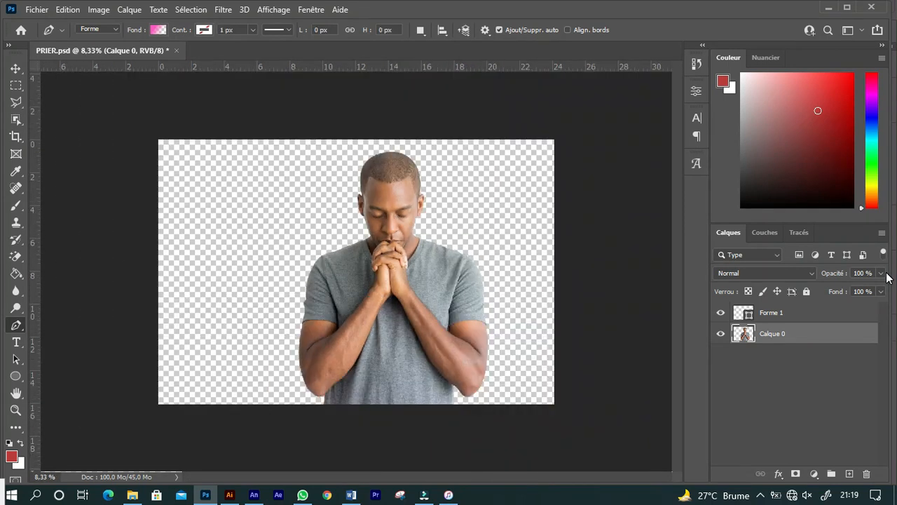
key("ctrl+minus")
key("ctrl+plus")
key("ctrl+plus")
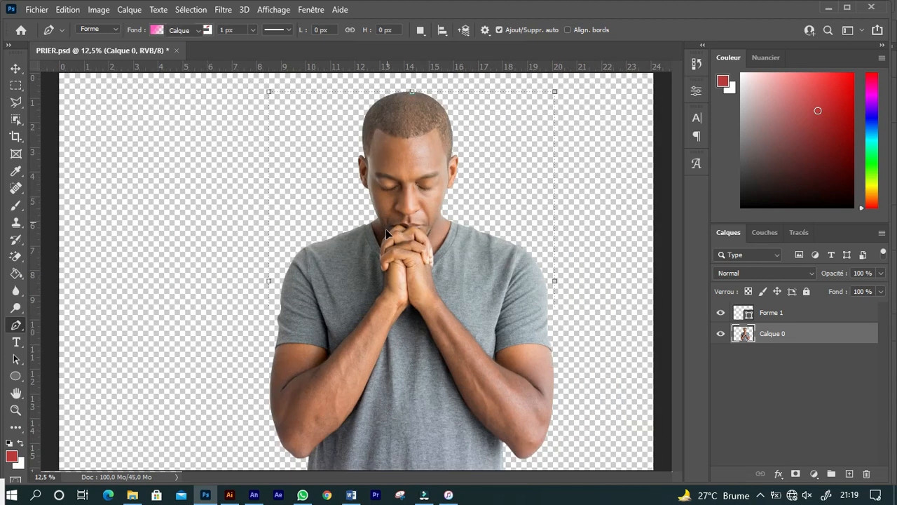
key("v")
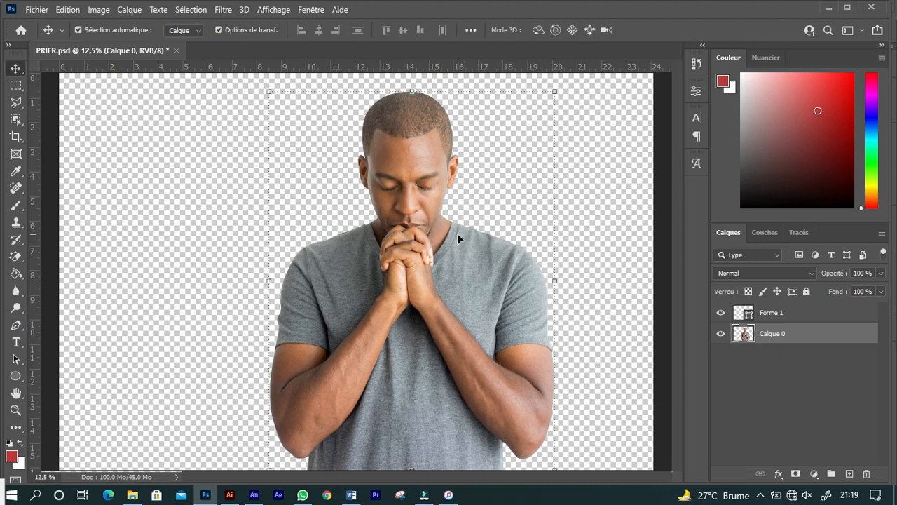
left_click_drag(439, 259, 449, 279)
key("ctrl+z")
Switch to Illustrator and shift the linked photo slightly sideways on the artboard
left_click(229, 494)
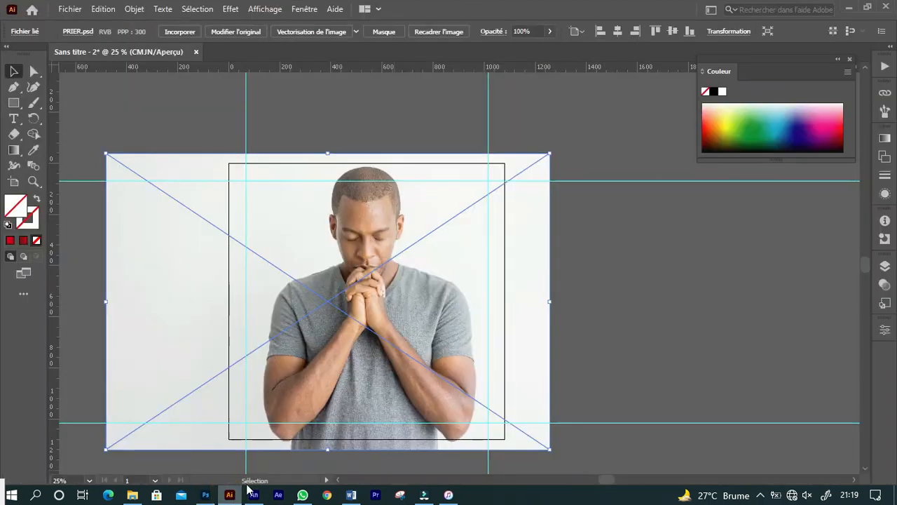
left_click_drag(408, 271, 414, 298)
Save the cut-out PRIER.psd in Photoshop, and update the modified link in Illustrator
left_click(205, 495)
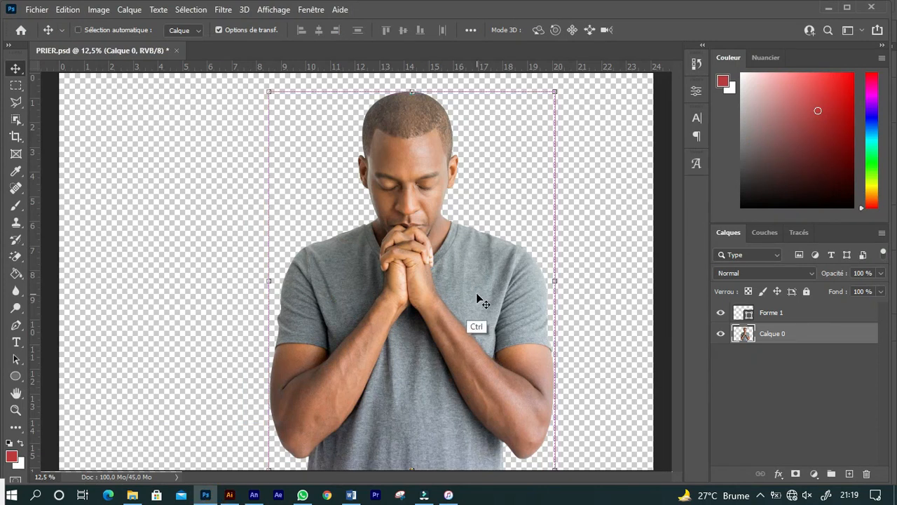
key("ctrl+s")
left_click(623, 129)
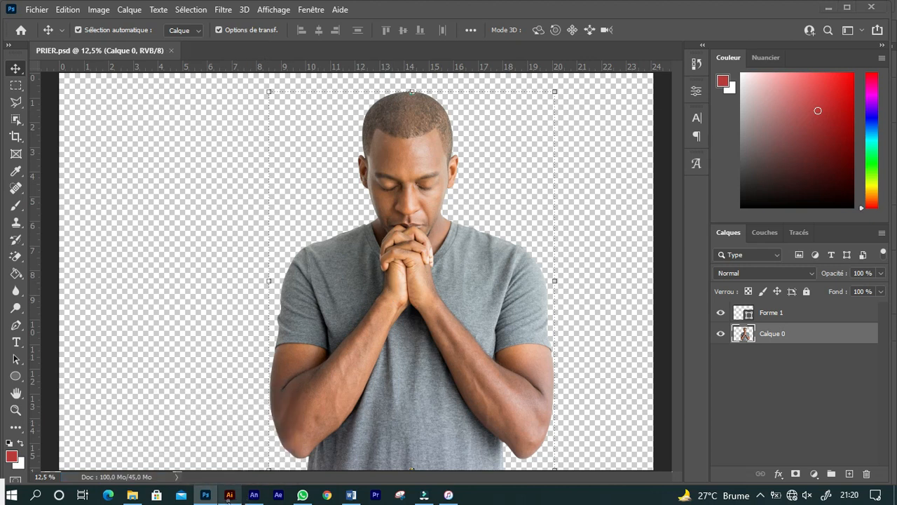
left_click(229, 495)
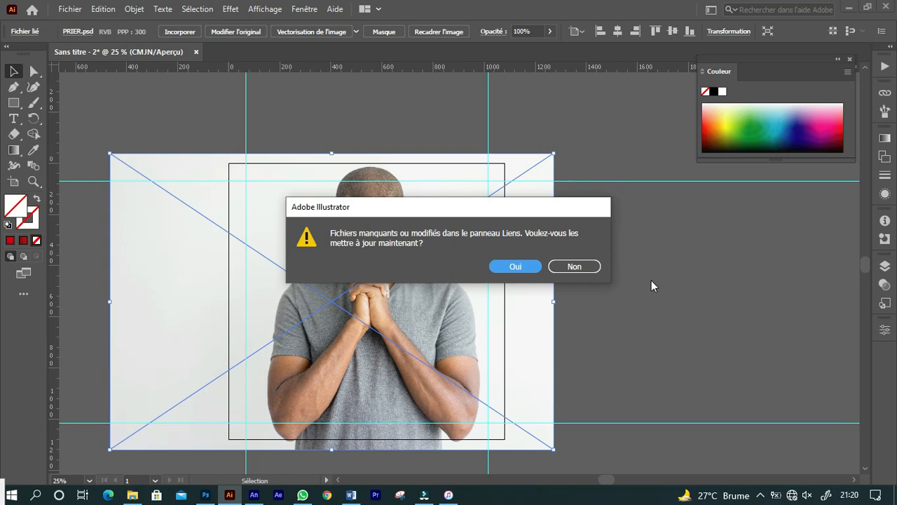
left_click(514, 269)
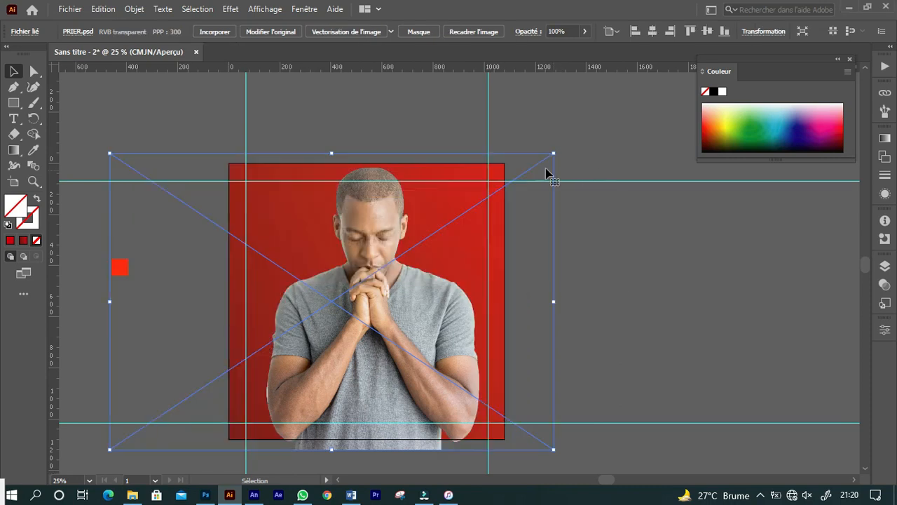
Scale the cut-out photo down proportionally by about a fifth, and rest its lower edge on the artboard's bottom edge
left_click_drag(553, 153, 486, 199)
left_click_drag(354, 318, 379, 327)
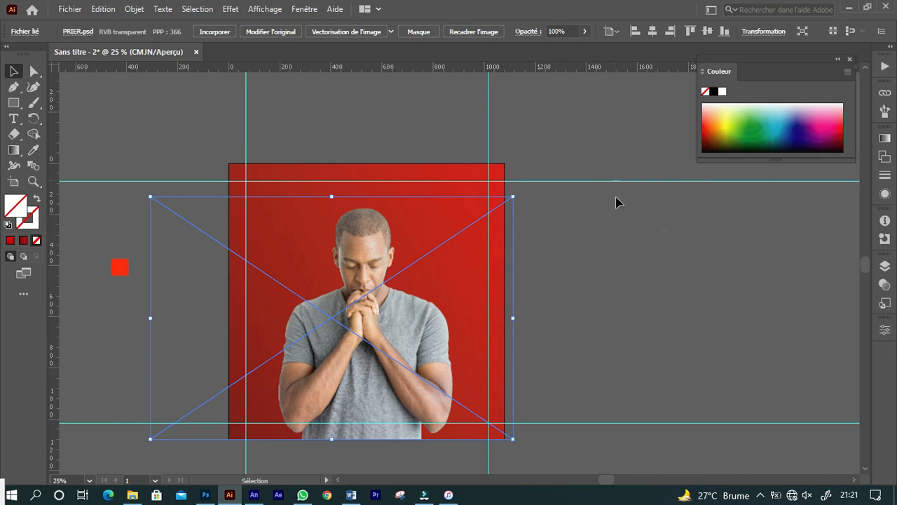
left_click(626, 239)
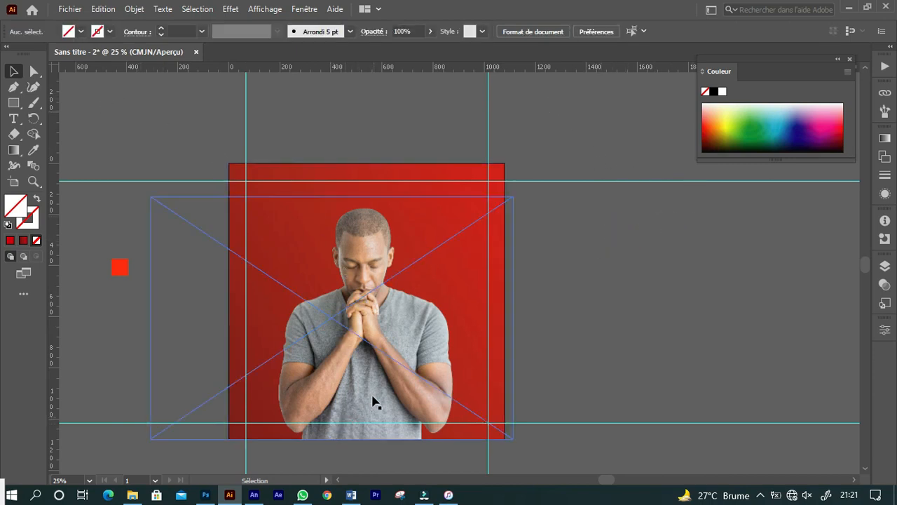
Copy "Derrière une réussite se cache 1000 échecs, 2000 sacrifices" from the Word document and paste it as text near the upper-left margin corner in Illustrator
left_click(353, 496)
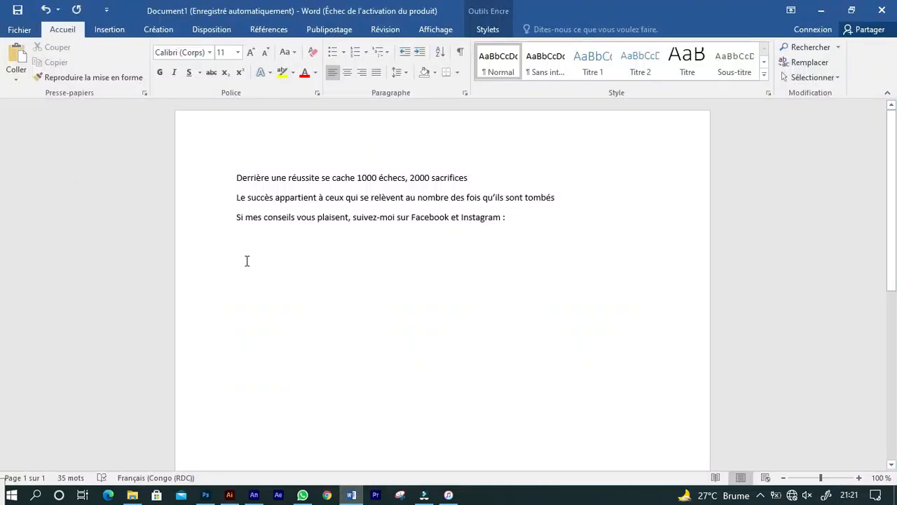
left_click(208, 183)
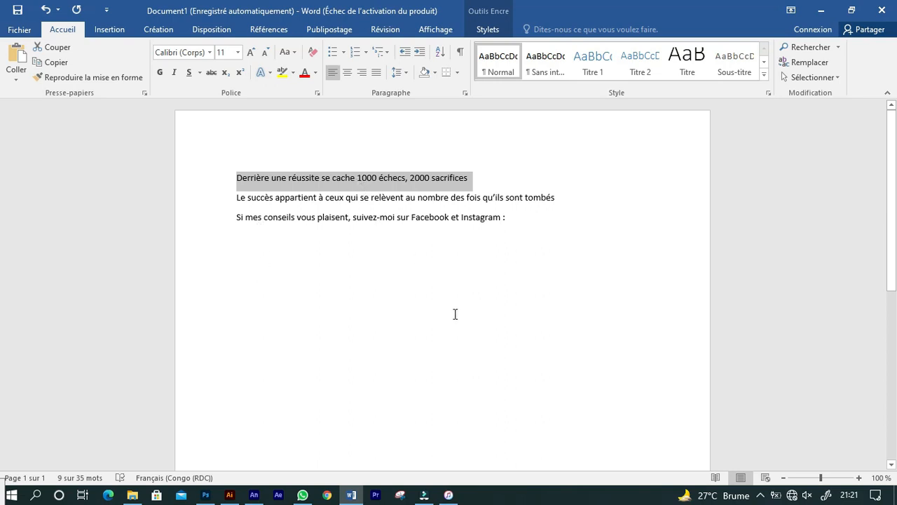
left_click(229, 494)
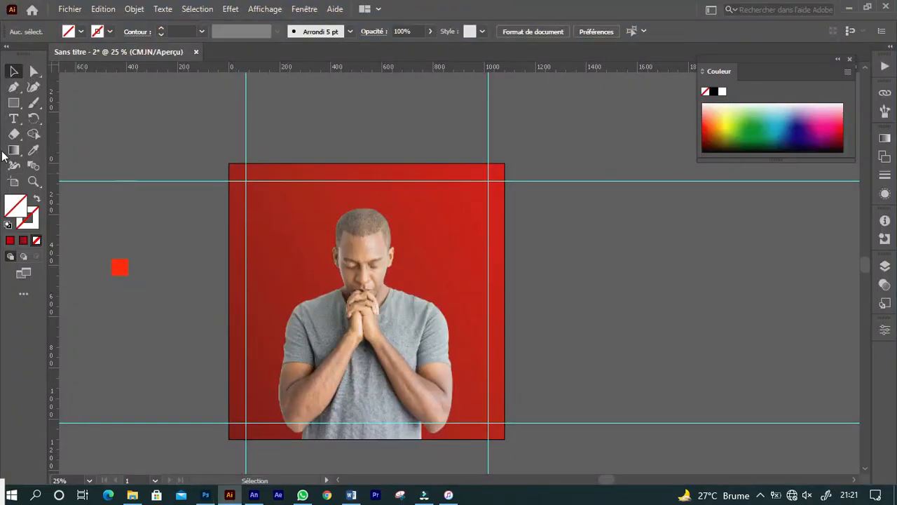
left_click(13, 119)
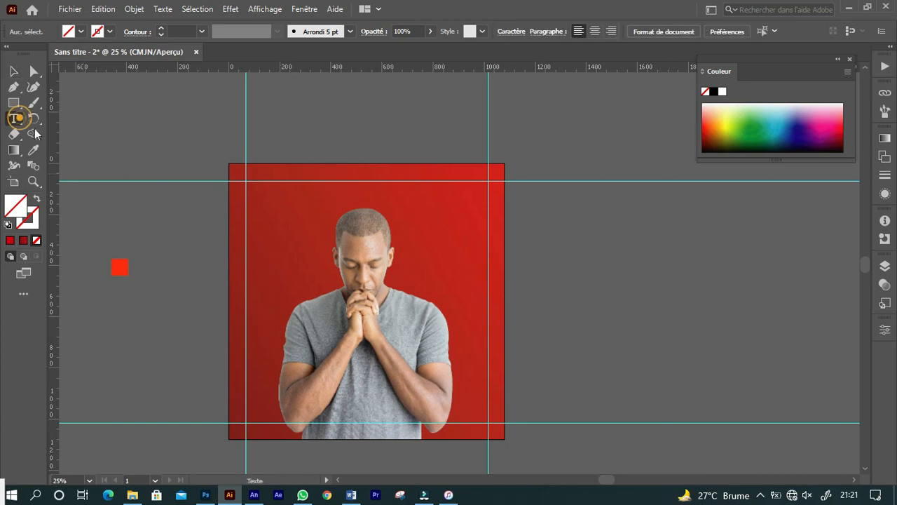
left_click(249, 191)
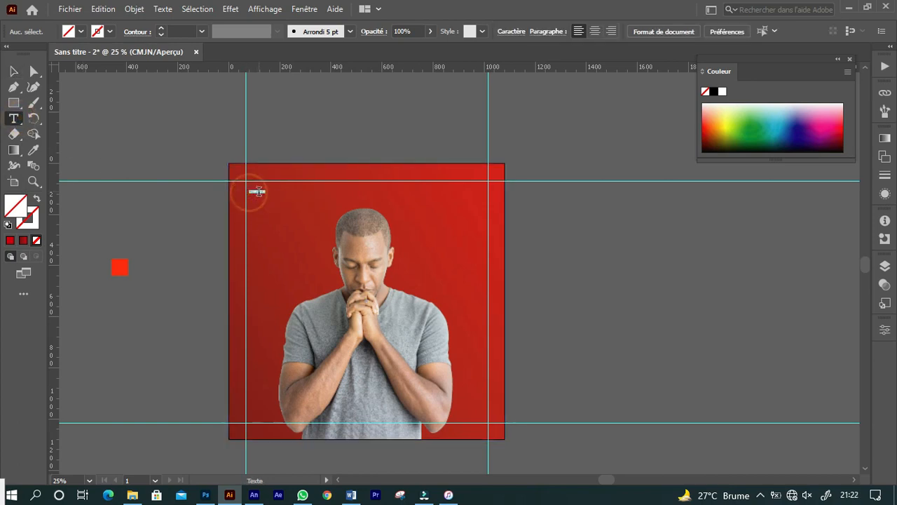
key("ctrl+v")
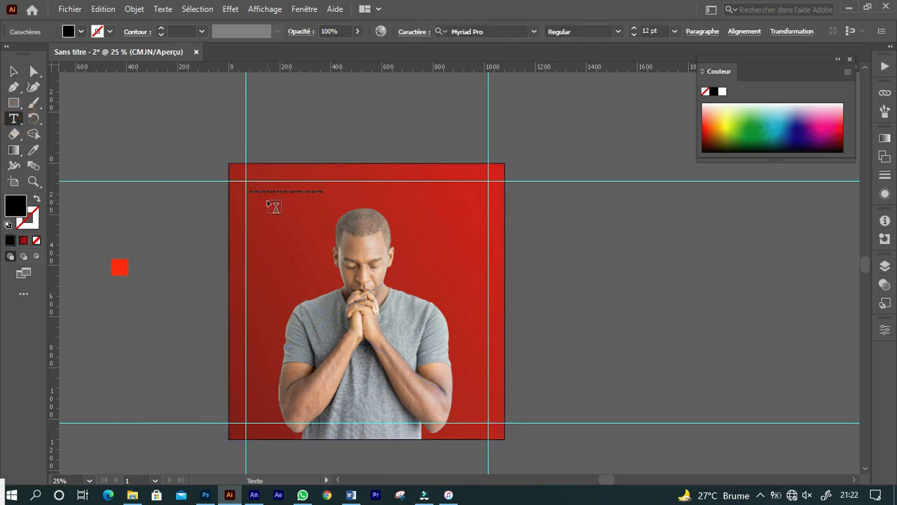
Enlarge the pasted headline to about 38 pt so it spans the margins, and set its font to D-DIN in the DIN-Bold style
left_click(13, 70)
left_click_drag(323, 197, 492, 291)
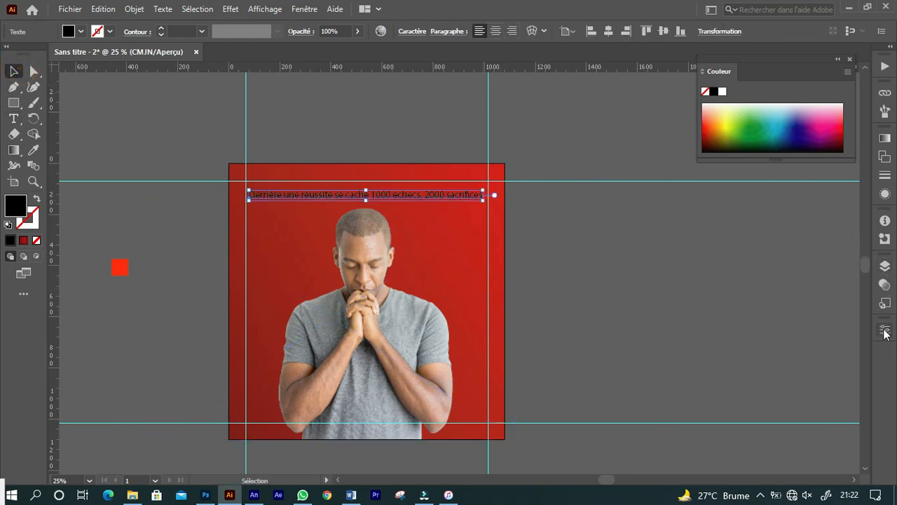
left_click(885, 330)
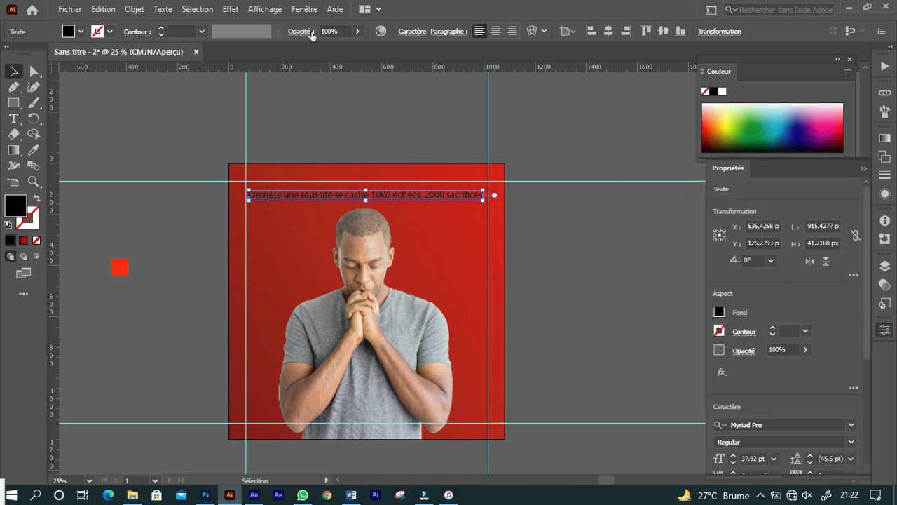
left_click(406, 32)
left_click(408, 32)
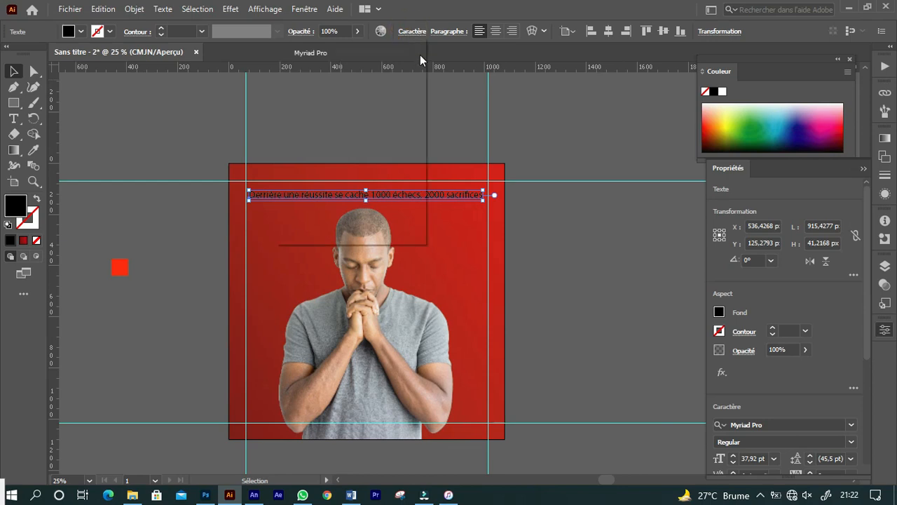
type("din")
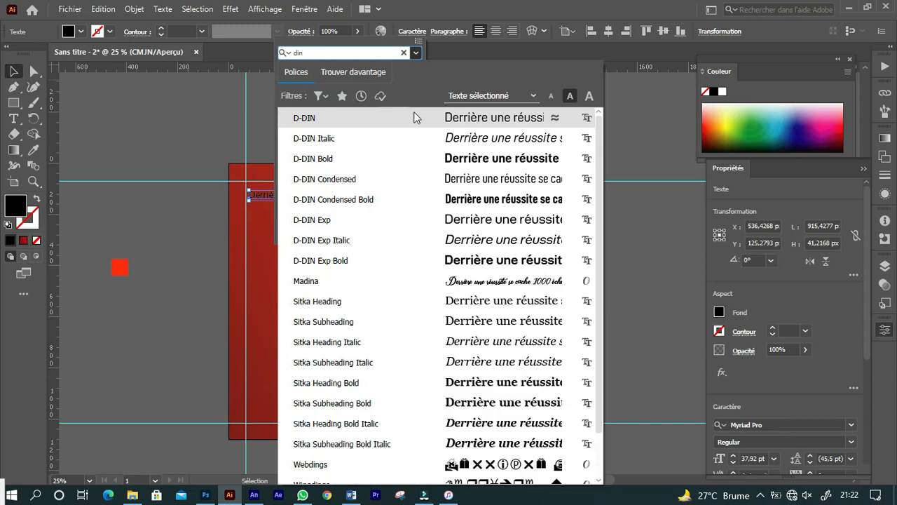
left_click(421, 120)
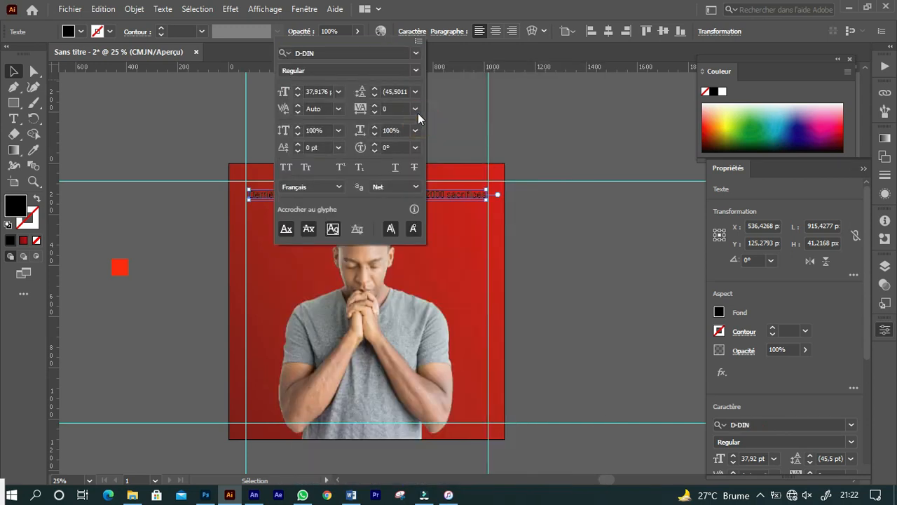
left_click(416, 70)
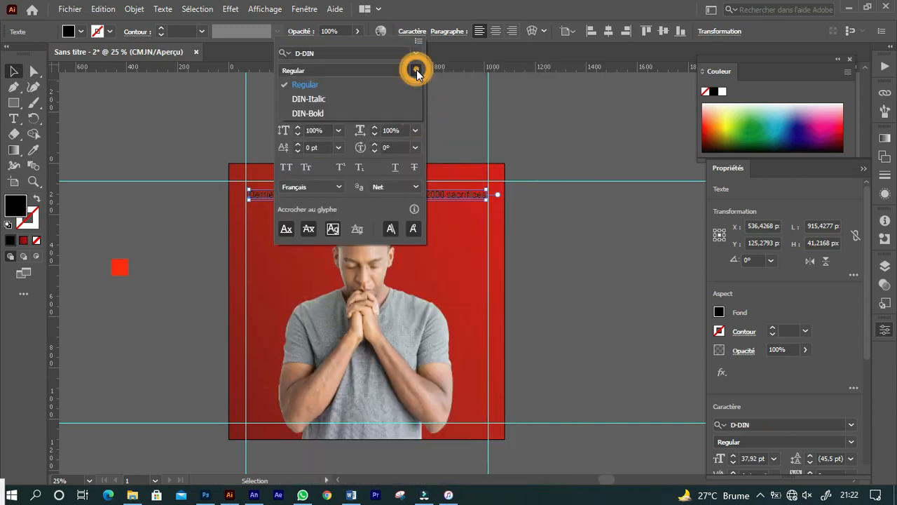
left_click(371, 111)
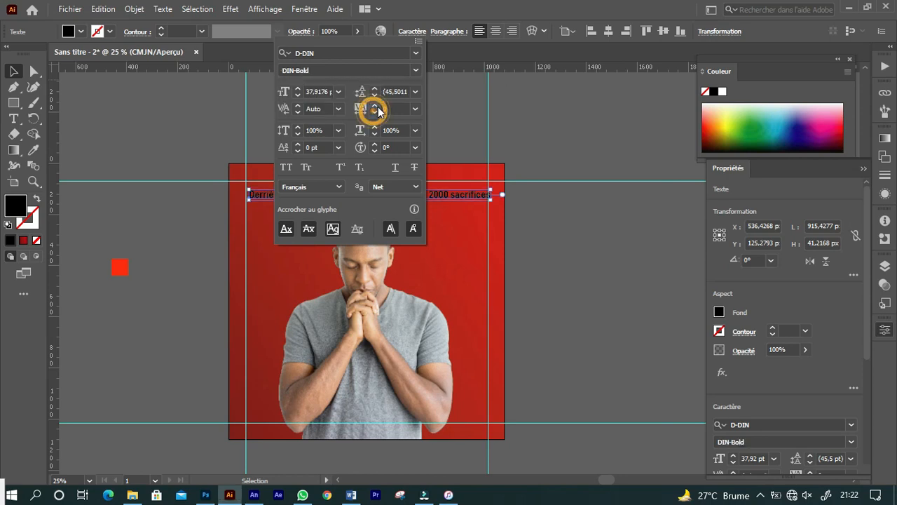
Fill the headline with white and scale it up to about 89 pt
left_click(722, 93)
left_click(723, 93)
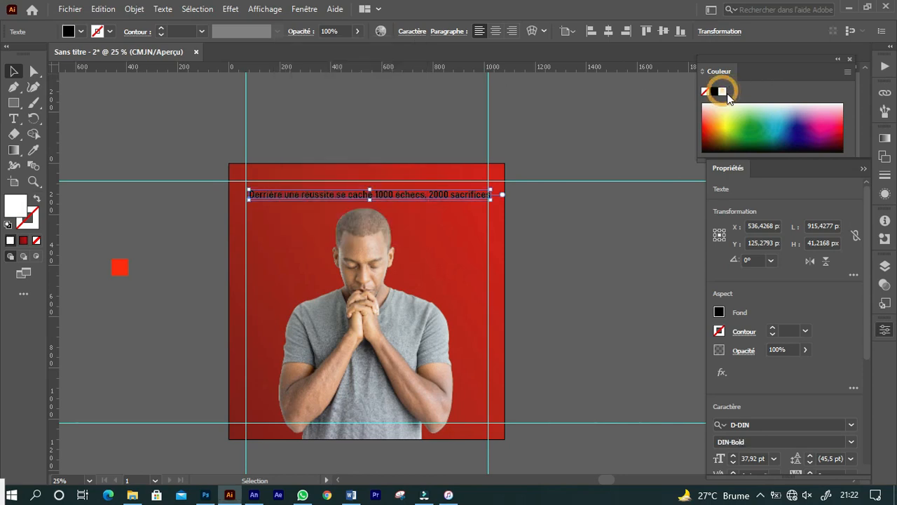
left_click_drag(490, 199, 820, 317)
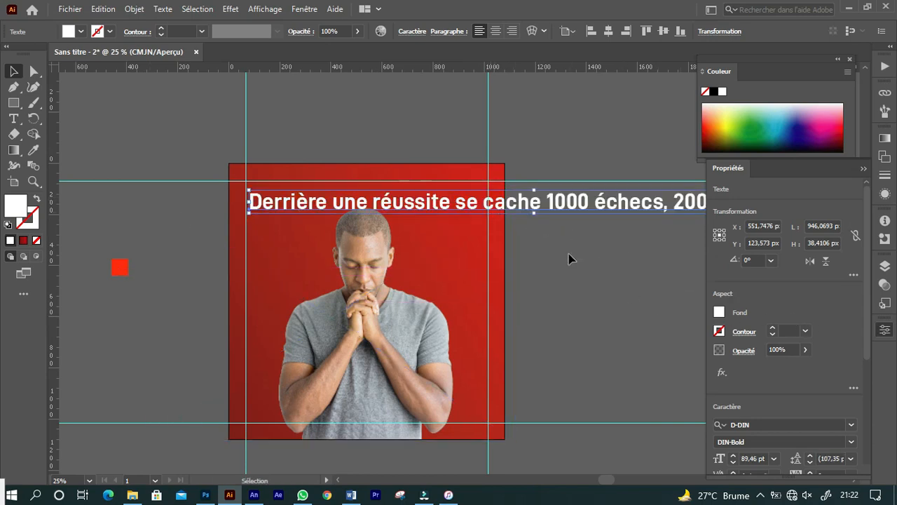
Break the headline after "réussite" and "échecs," into three lines, and fit it at 55.88 pt into the upper-left margin corner
key("t")
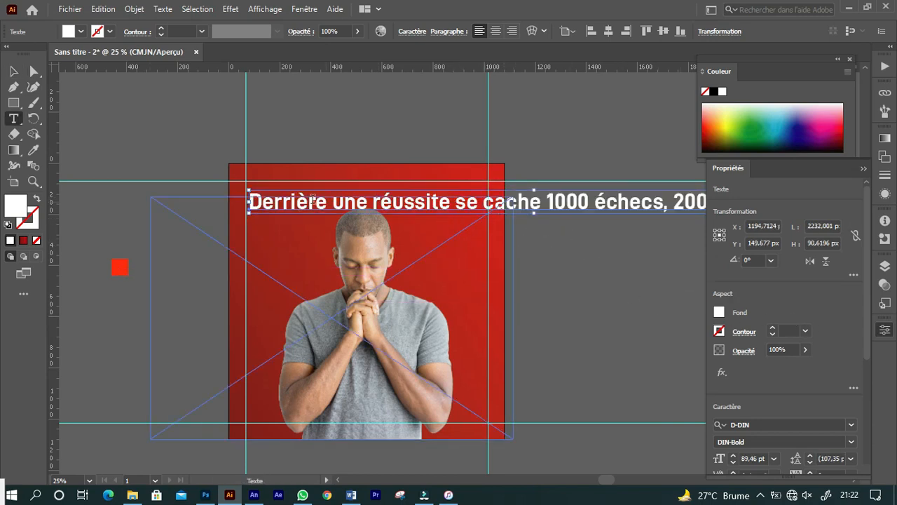
left_click(460, 203)
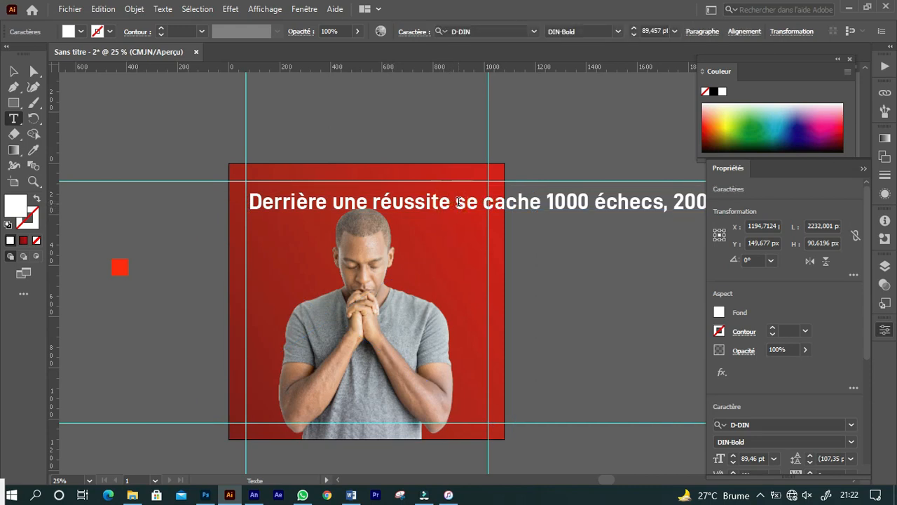
key("Return")
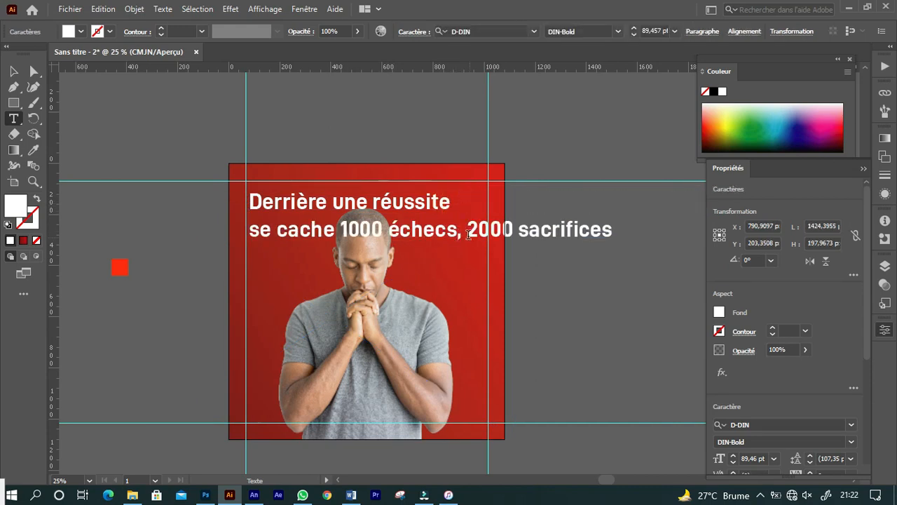
key("BackSpace")
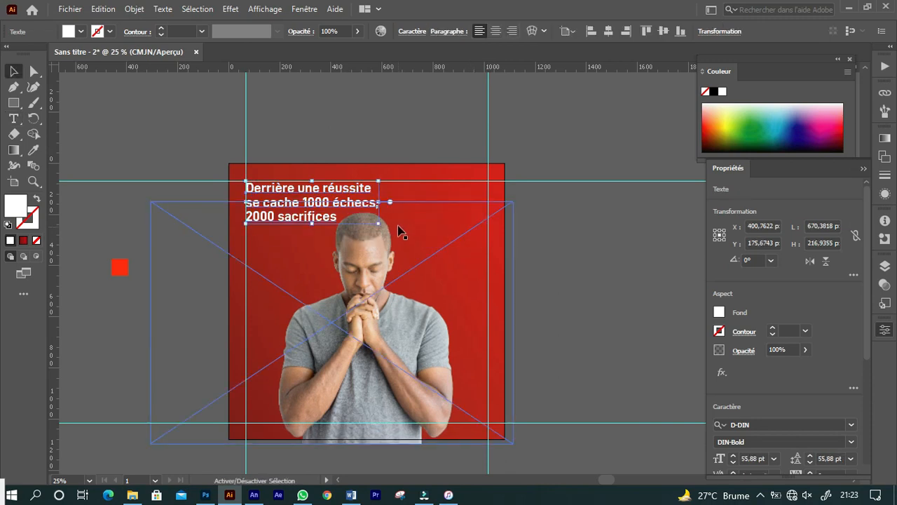
left_click(395, 114)
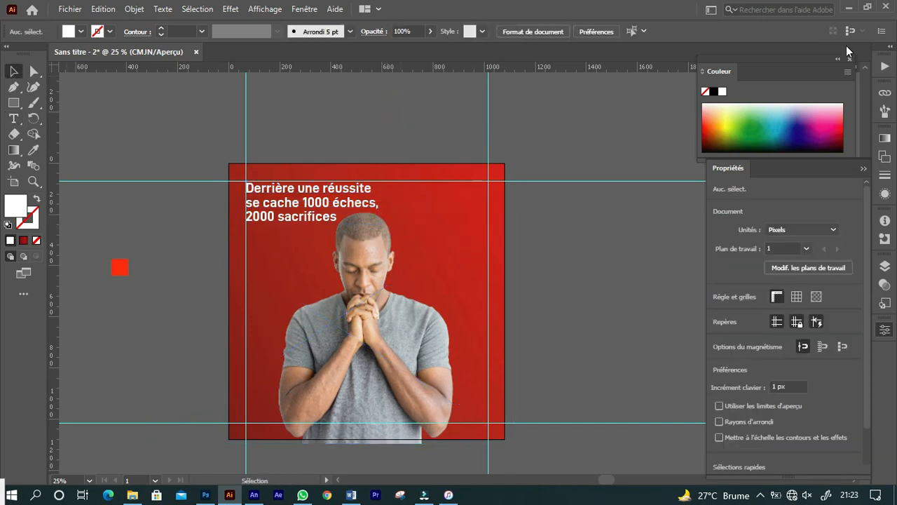
Hide the margin guides to check the layout without them, and show them again
key("ctrl+semicolon")
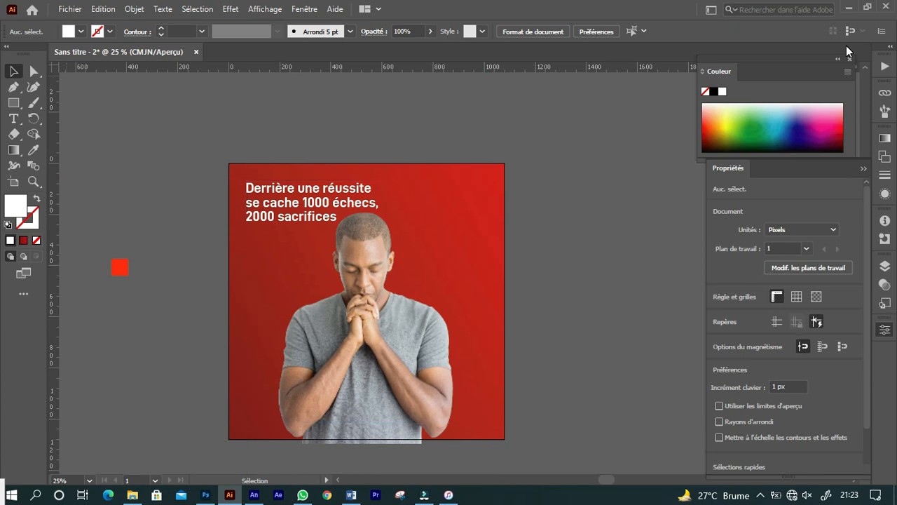
key("ctrl+semicolon")
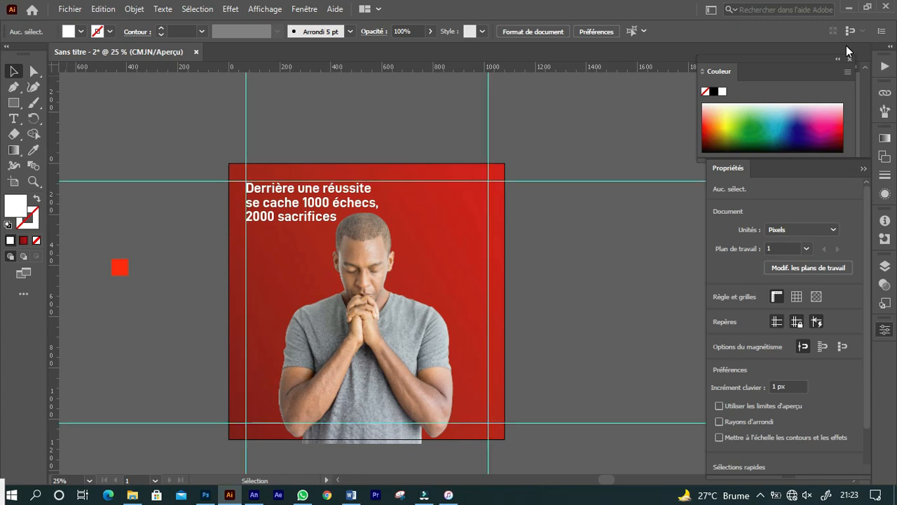
key("ctrl+semicolon")
key("ctrl+semicolon")
Copy "Le succès appartient à ceux qui se relèvent au nombre des fois qu'ils sont tombés" from the Word document and return to Illustrator
left_click(351, 495)
left_click(210, 200)
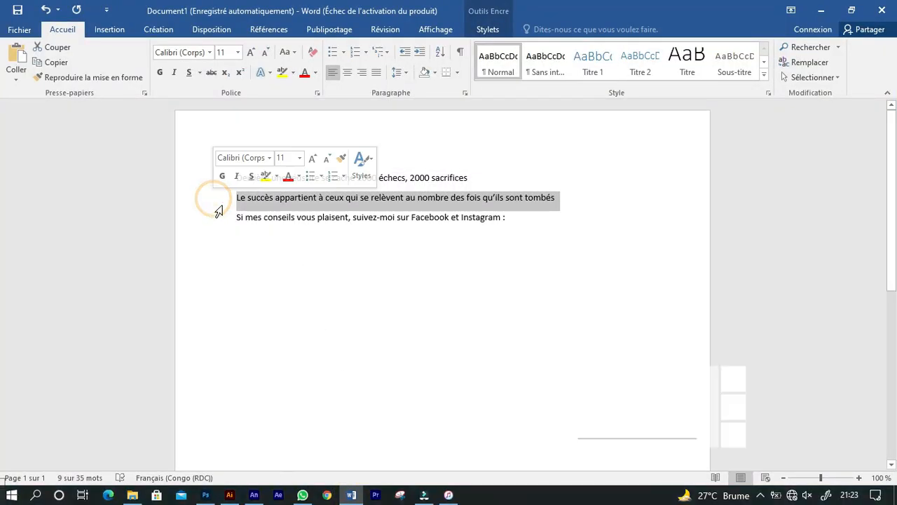
key("ctrl+c")
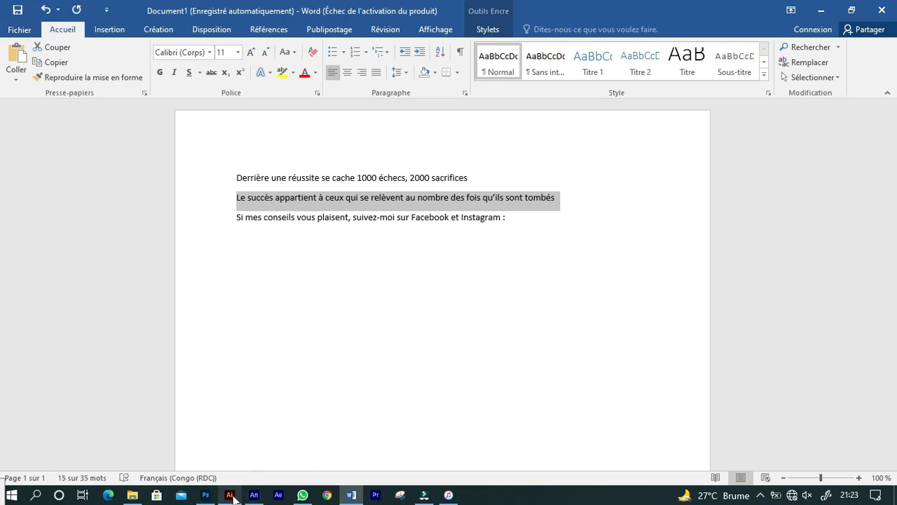
left_click(229, 494)
key("t")
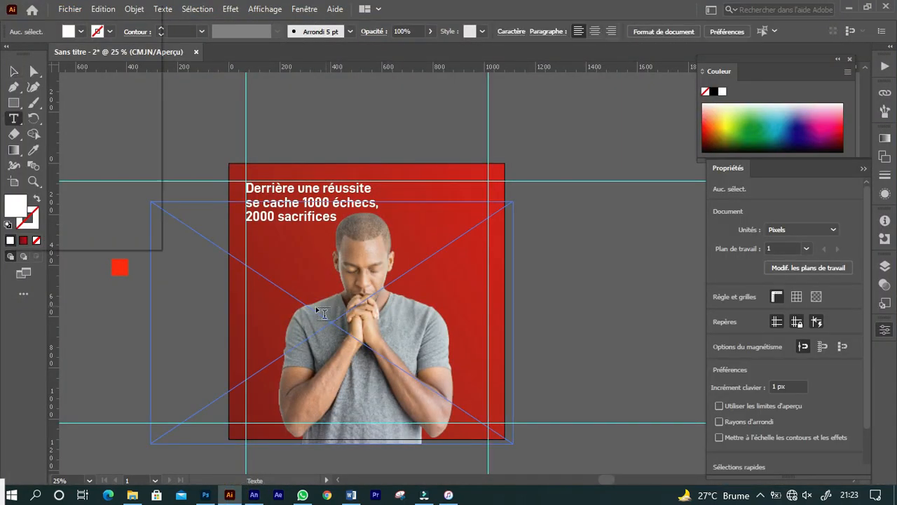
left_click(272, 278)
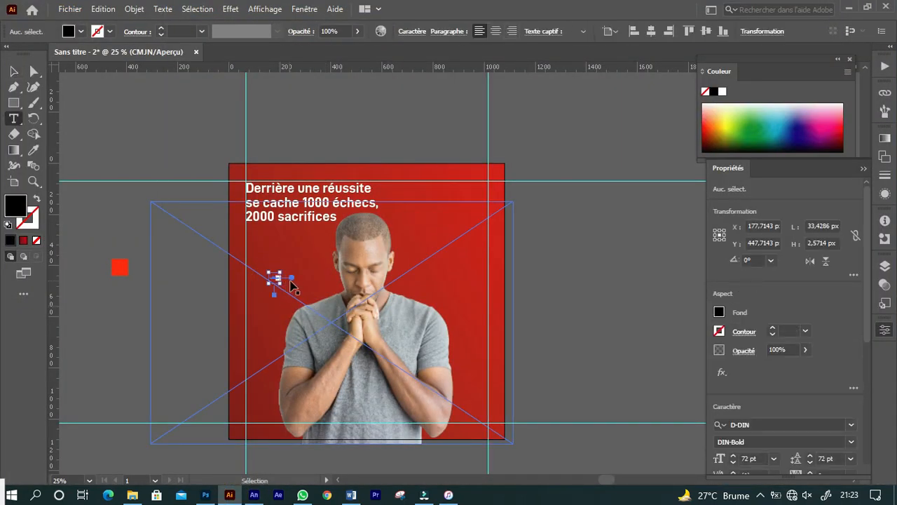
key("Escape")
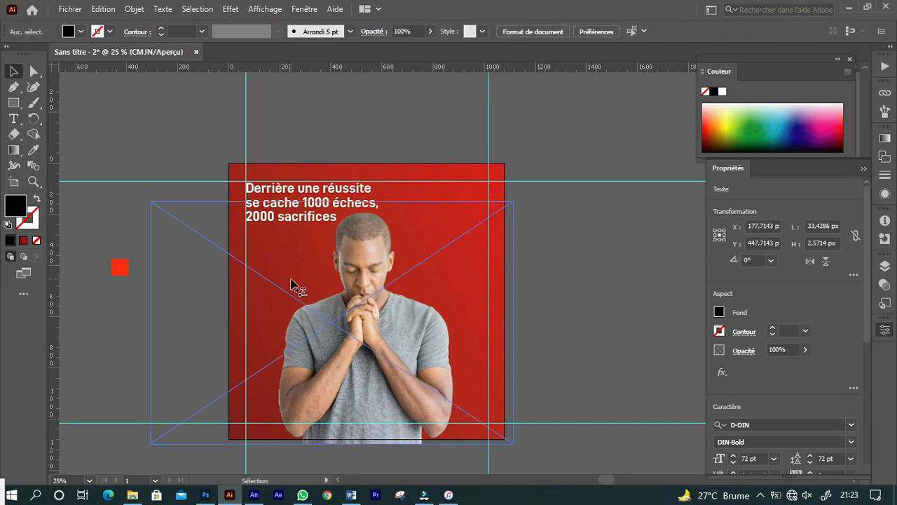
left_click(260, 120)
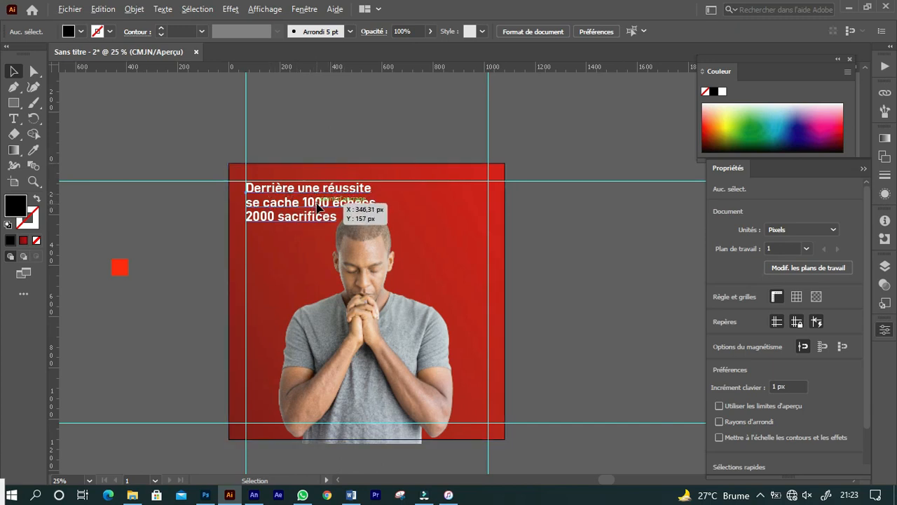
Duplicate the headline lower along the left margin guide and replace the duplicate's wording with the copied sentence, broken into three lines
left_click_drag(317, 205, 329, 306)
key("t")
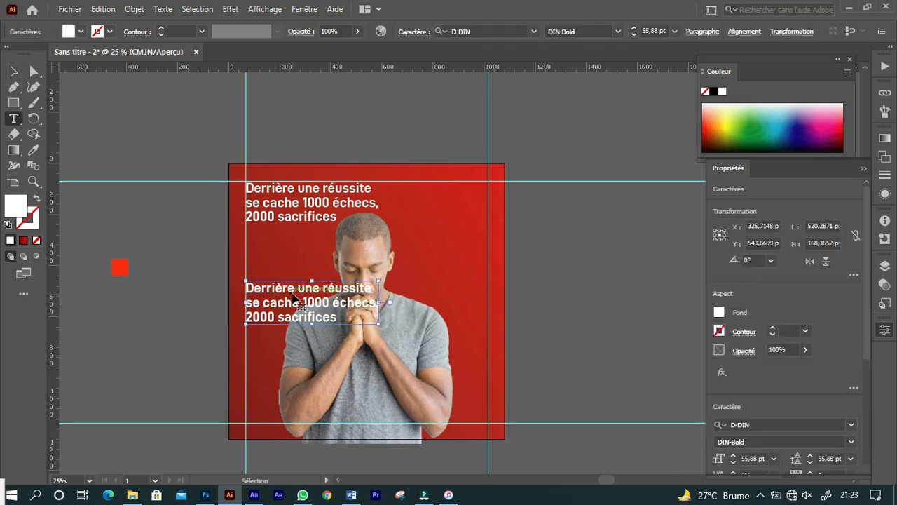
left_click(293, 298)
key("ctrl+a")
key("Delete")
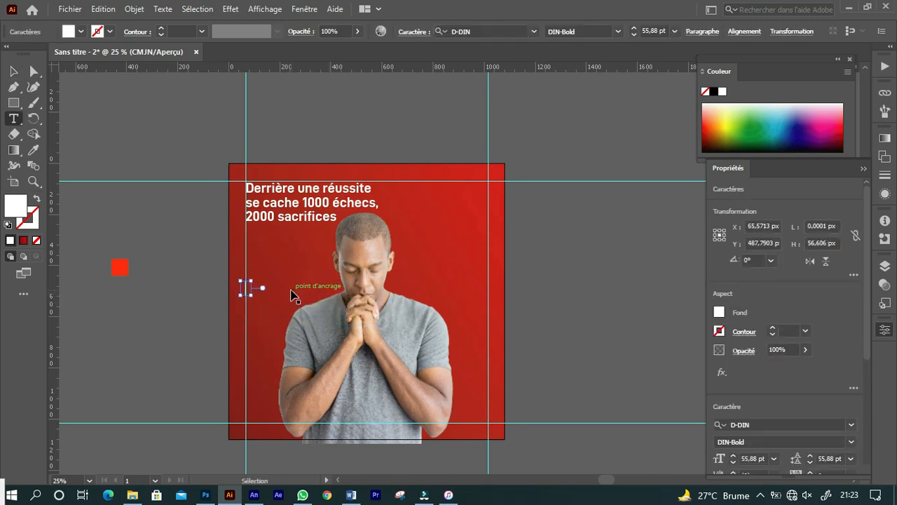
key("ctrl+v")
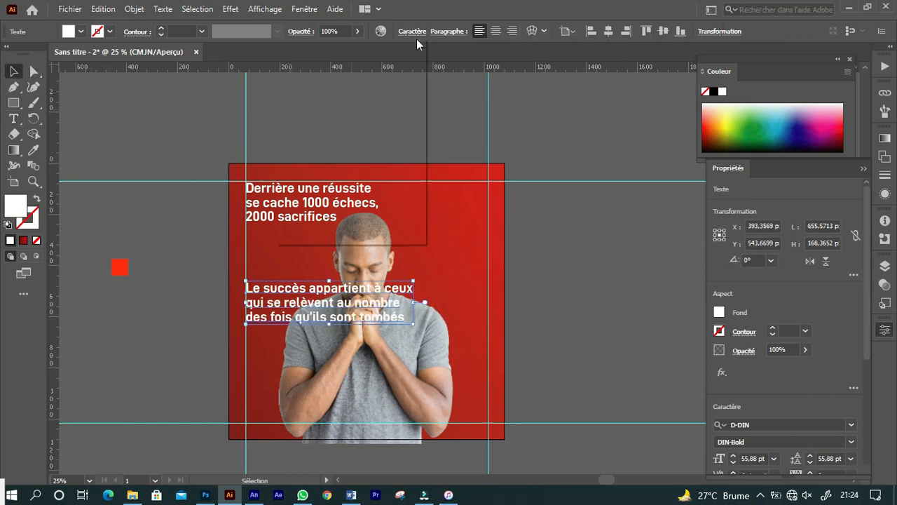
Set the second sentence's font style to Regular
left_click(415, 35)
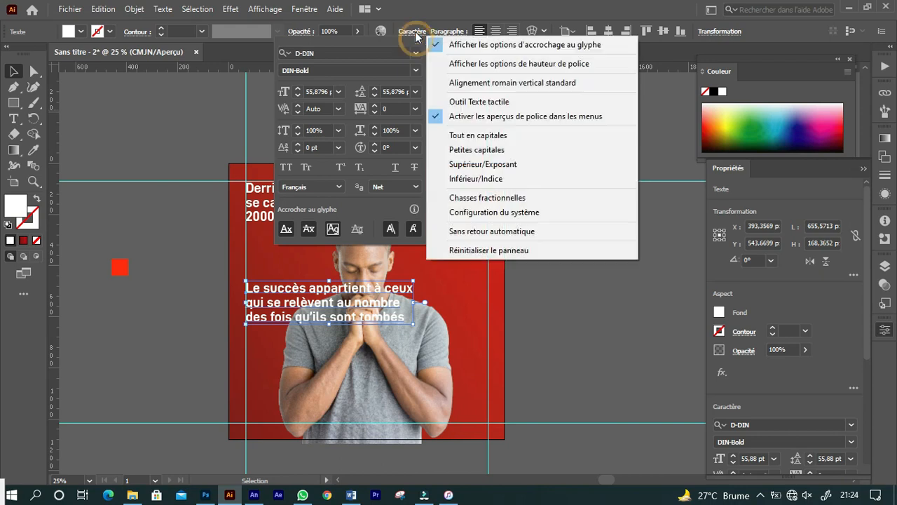
left_click(363, 71)
left_click(415, 70)
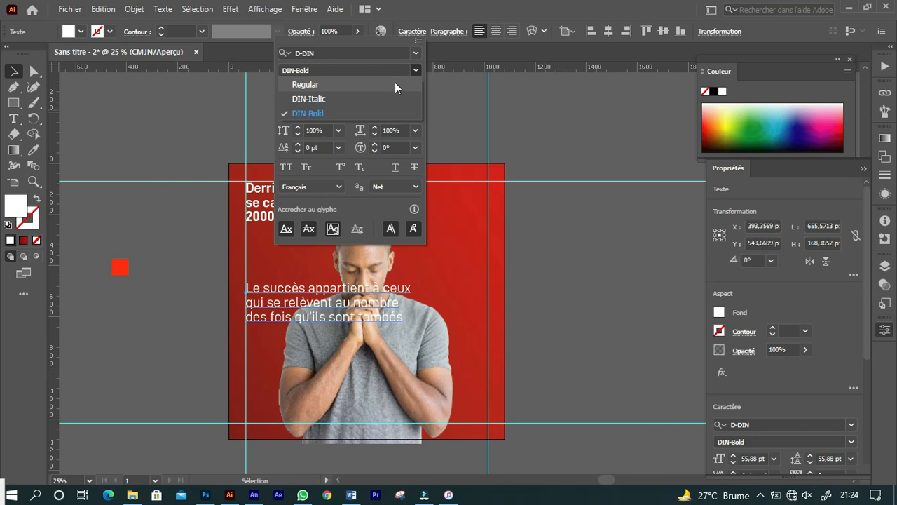
left_click(393, 82)
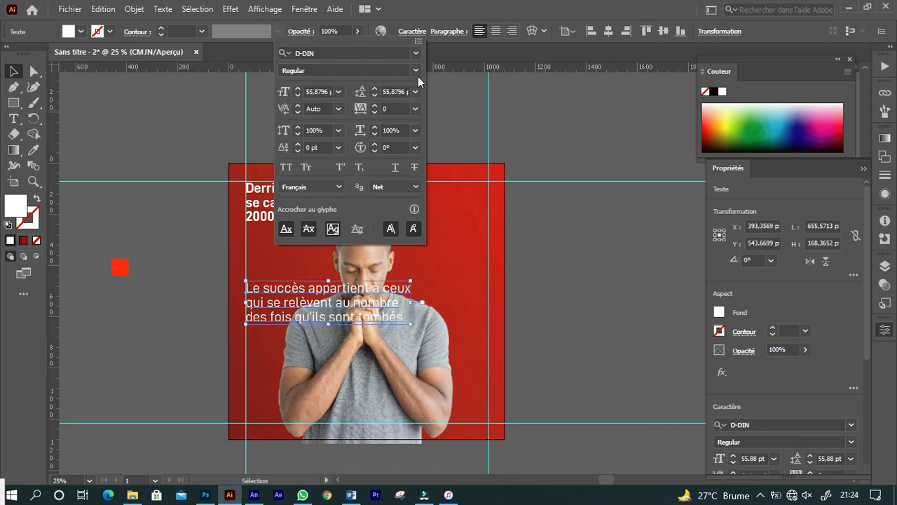
left_click(412, 283)
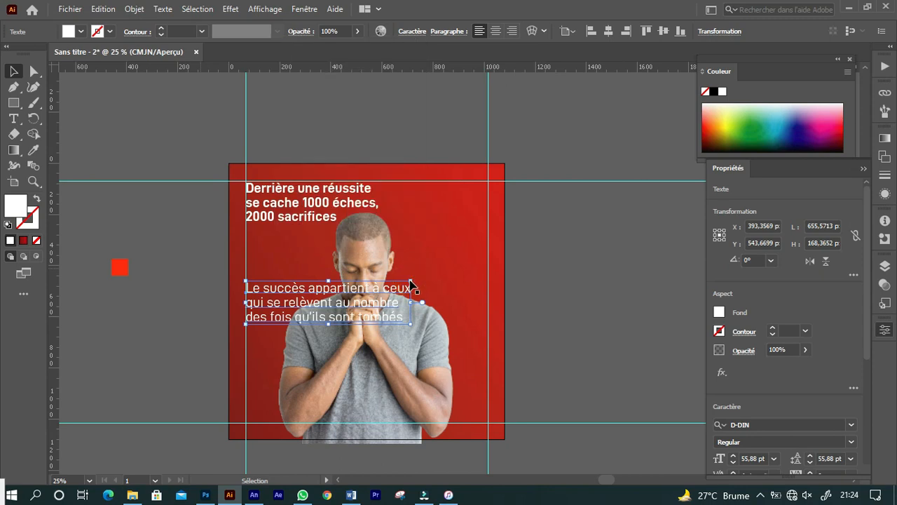
Scale the second sentence down to about 465 px wide and place it directly under the headline, along the left margin guide
left_click(540, 232)
left_click_drag(328, 292, 387, 300)
left_click_drag(316, 320, 315, 257)
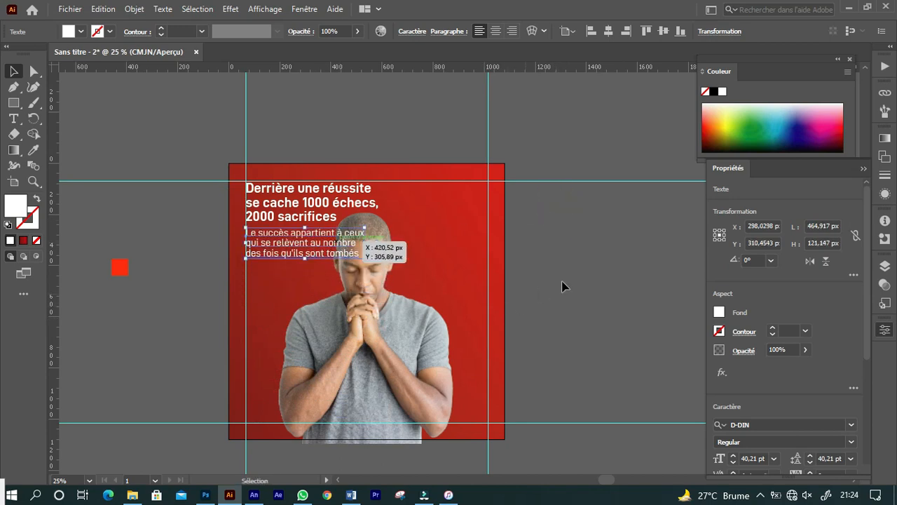
left_click(582, 279)
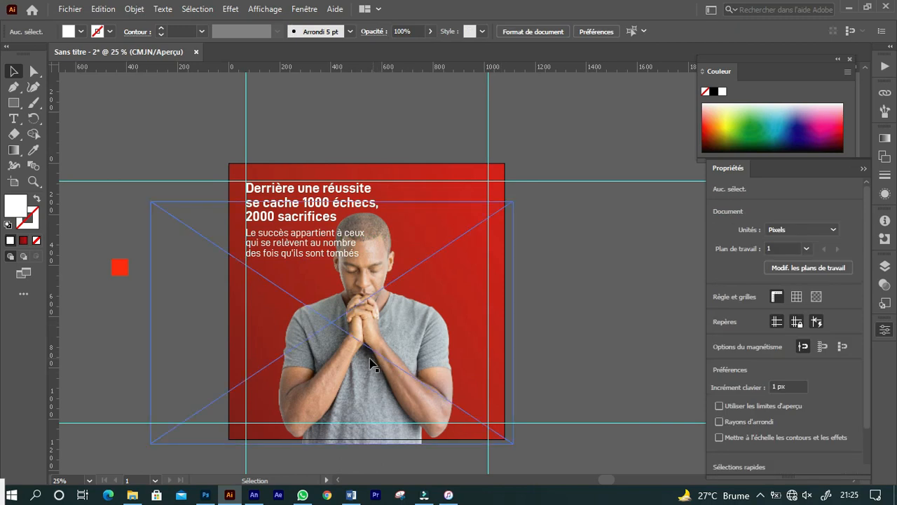
Shift the praying man's cut-out to the right, clear of the text, and hide the margin guides
left_click_drag(351, 362, 388, 355)
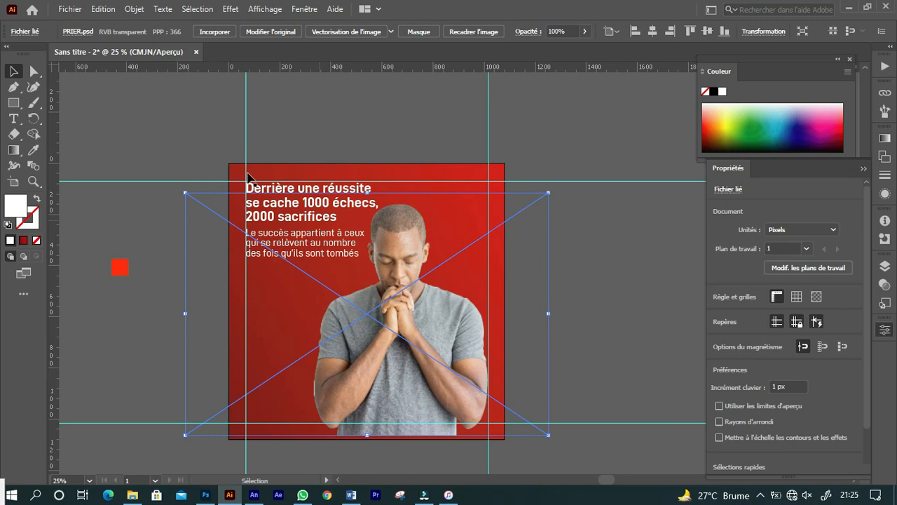
left_click(343, 117)
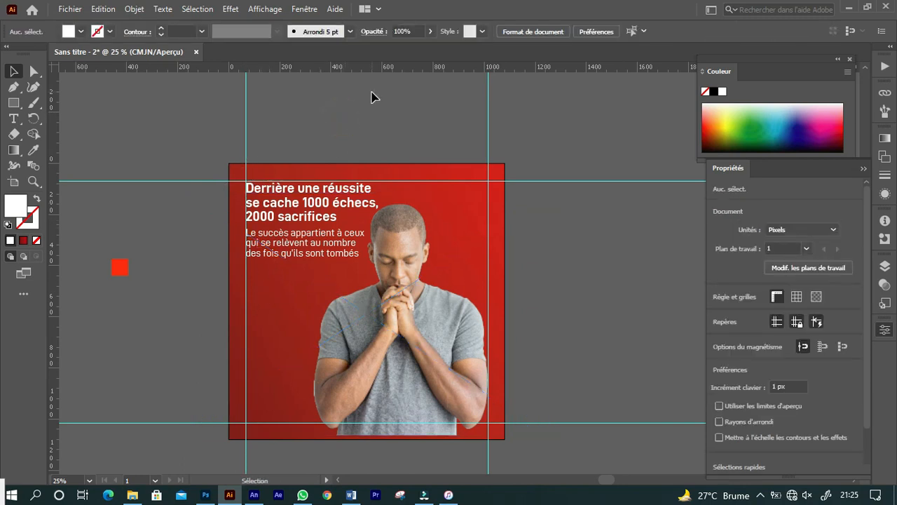
key("ctrl+semicolon")
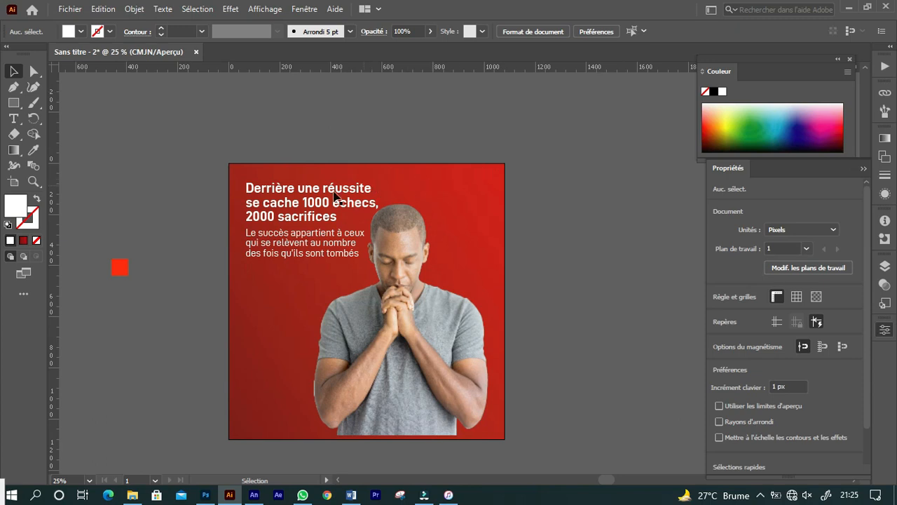
Move the man back to the centre of the artboard and place the second sentence near the artboard's lower-left corner
left_click_drag(422, 342, 385, 347)
left_click(581, 245)
left_click_drag(302, 260, 311, 400)
left_click(581, 309)
Draw a white rectangle as a band over the artboard's bottom edge, extending past both sides
left_click(13, 104)
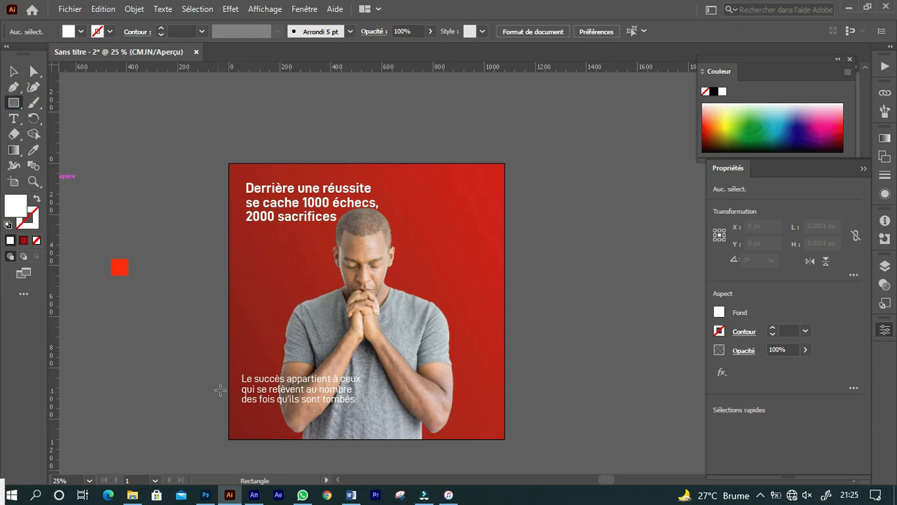
mouse_move(229, 408)
left_mouse_down()
mouse_move(260, 428)
mouse_move(353, 444)
mouse_move(500, 433)
mouse_move(624, 447)
left_mouse_up()
key("v")
left_click_drag(552, 434, 517, 443)
left_click(599, 356)
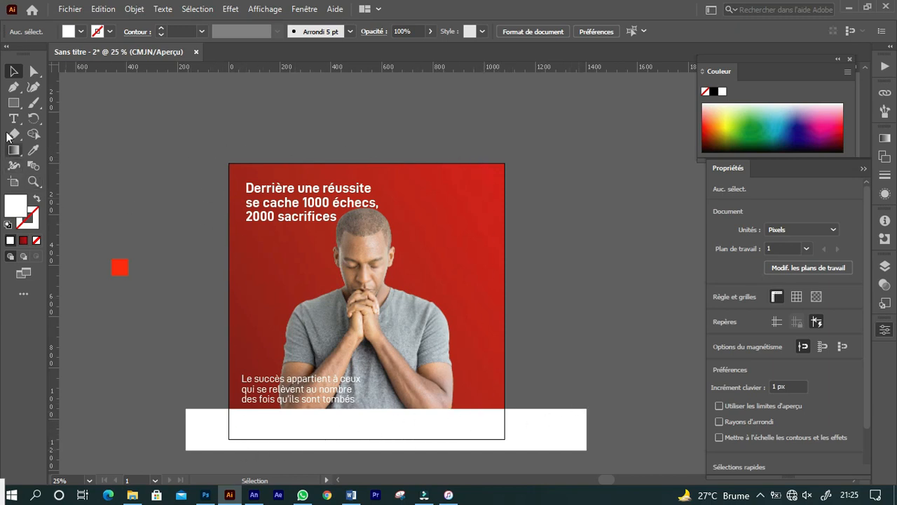
Draw a small white circle with the Ellipse tool and position it half above the white band, near the artboard's right edge
left_click_drag(13, 103, 40, 119)
left_click(40, 119)
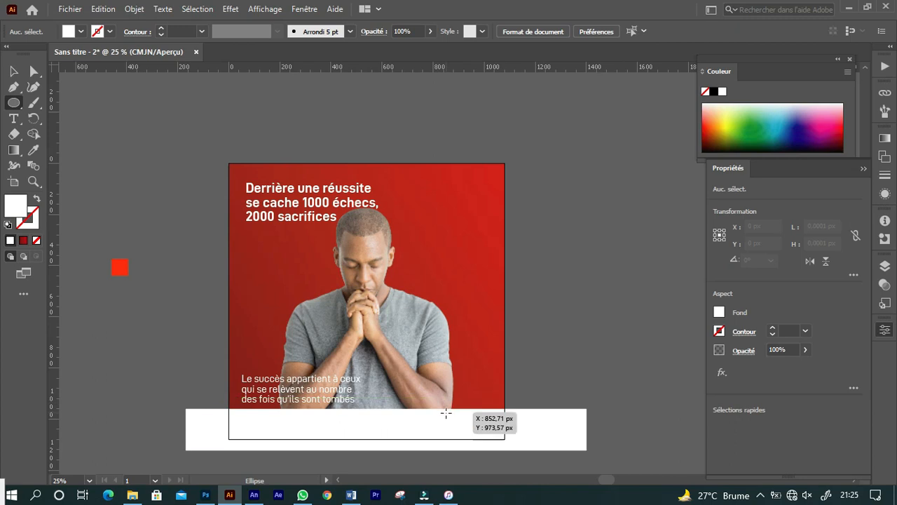
left_click_drag(427, 387, 476, 436)
key("v")
left_click(585, 304)
left_click_drag(455, 402, 481, 411)
left_click(577, 363)
left_click(601, 346)
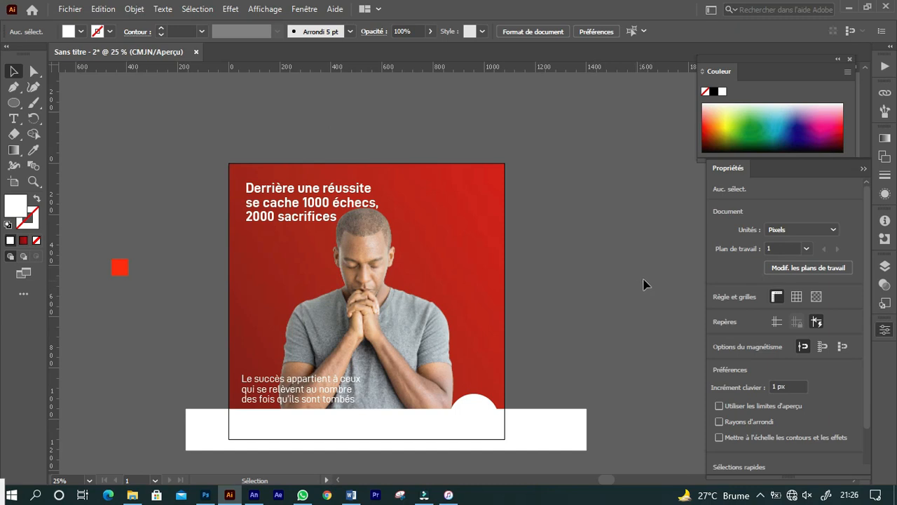
Draw a rectangle of about 260 x 276 px beside the artboard's left edge and fill it with black
key("ctrl+plus")
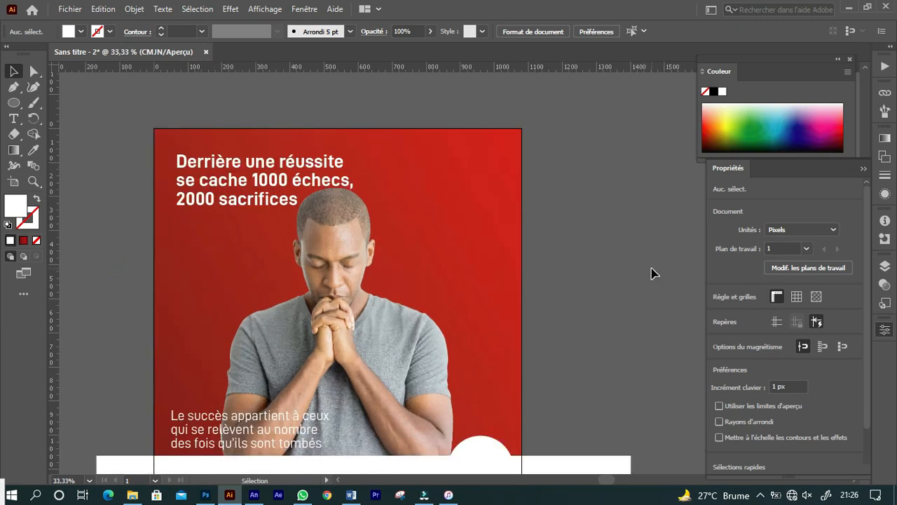
left_click_drag(451, 330, 495, 196)
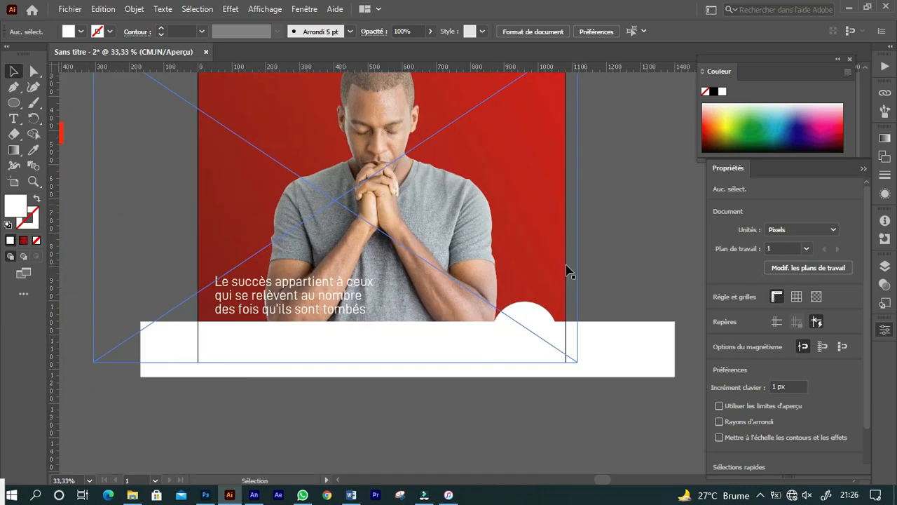
left_click_drag(560, 274, 567, 316)
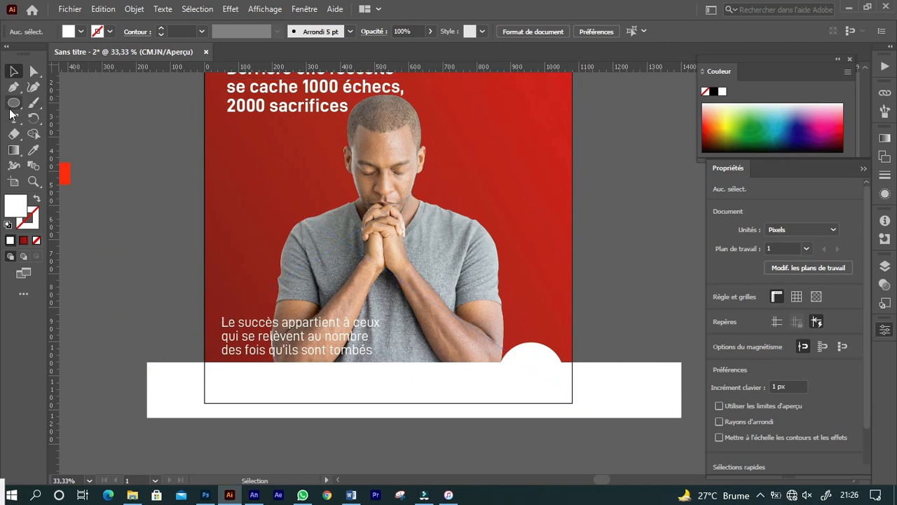
left_click_drag(14, 105, 48, 102)
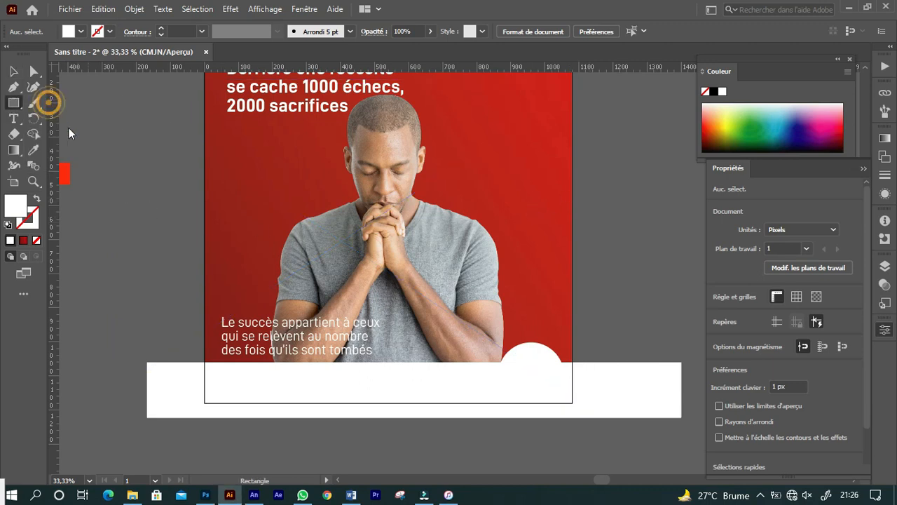
left_click_drag(92, 179, 177, 284)
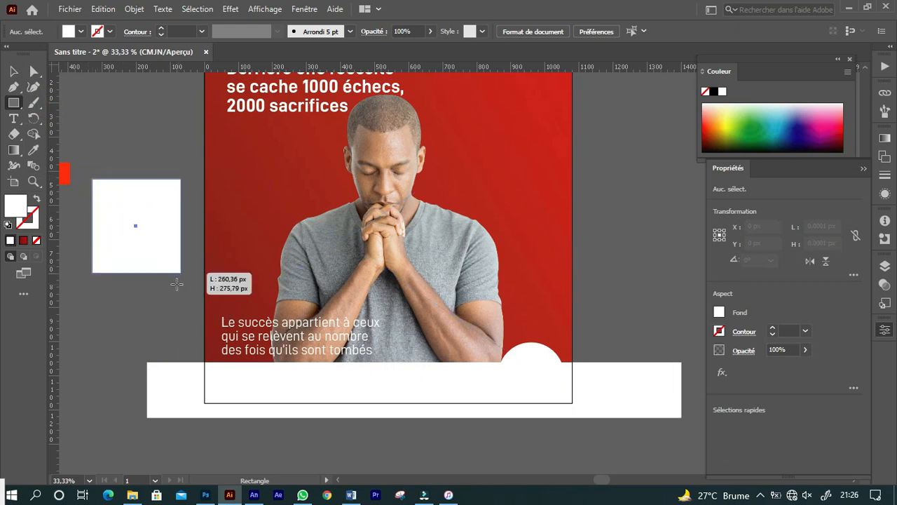
left_click(713, 92)
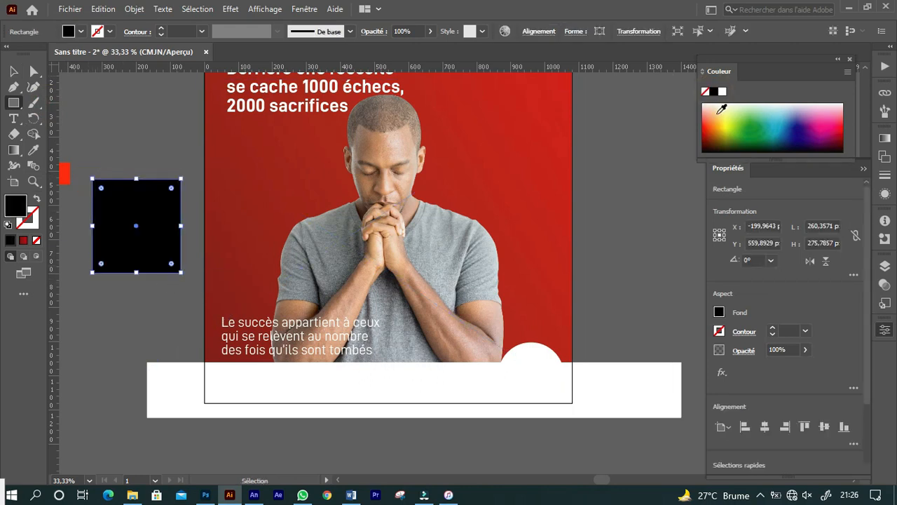
Apply a linear gradient to the black rectangle, remove its red stops and put one black stop at each end
left_click(884, 139)
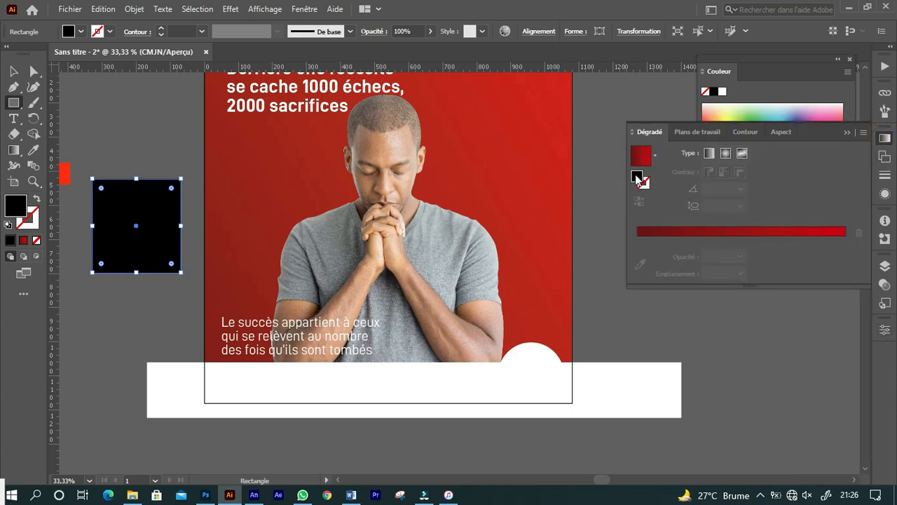
left_click(644, 233)
left_click(754, 256)
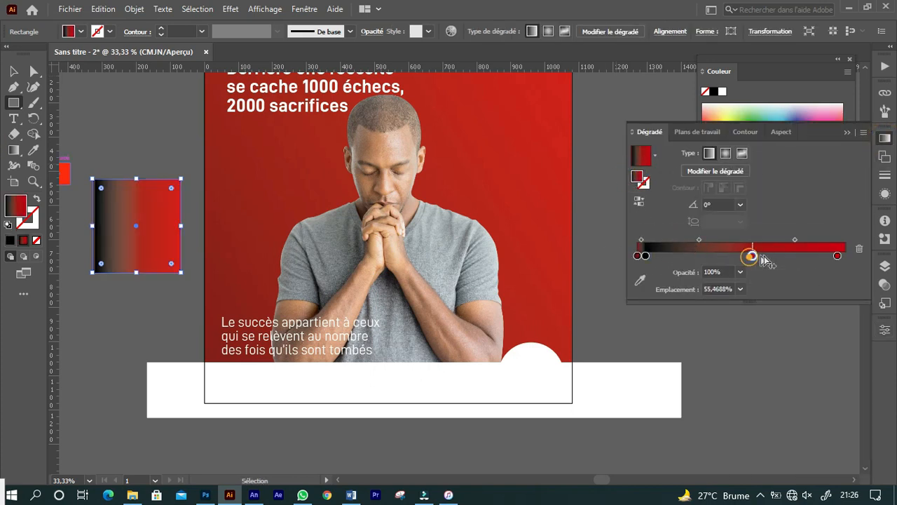
left_click(859, 249)
left_click_drag(837, 255, 859, 249)
left_click(763, 254)
left_click(637, 256)
left_click(852, 252)
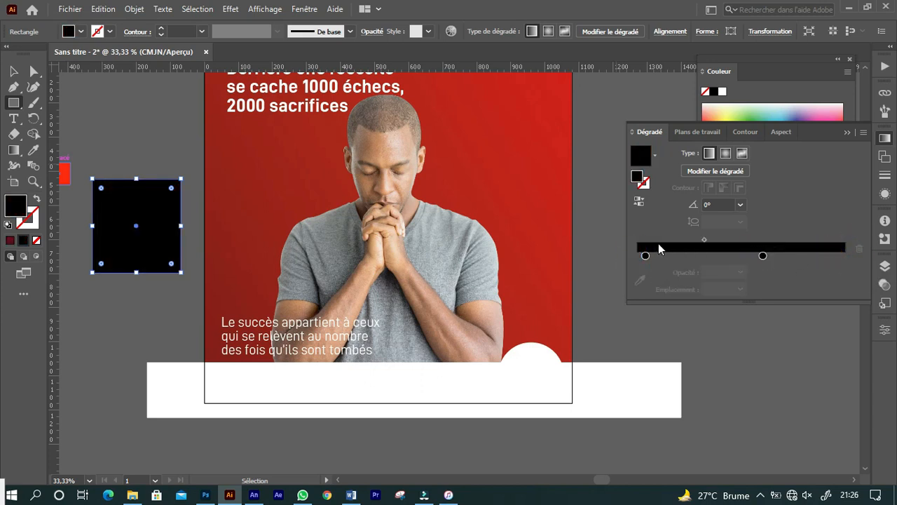
left_click(642, 255)
left_click_drag(762, 256, 841, 254)
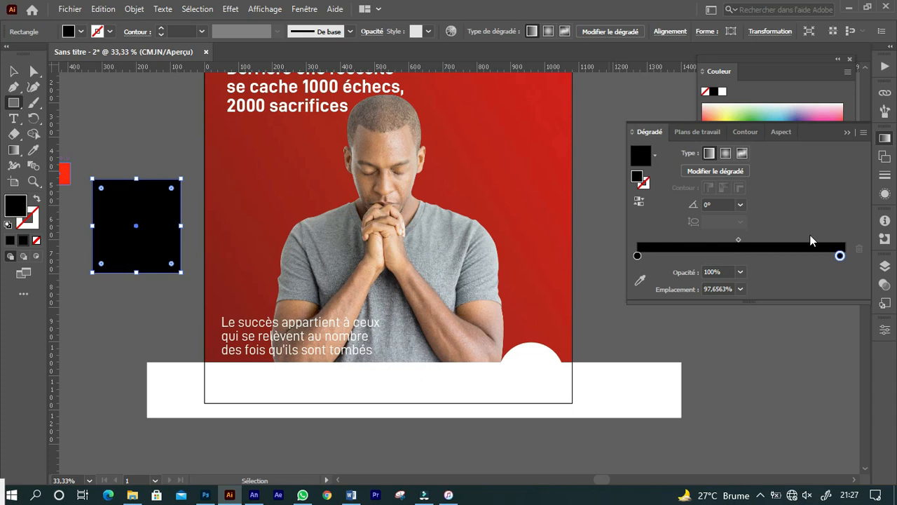
Set the opacity of the gradient's starting black stop to 0%
left_click(639, 256)
left_click(740, 272)
left_click(755, 284)
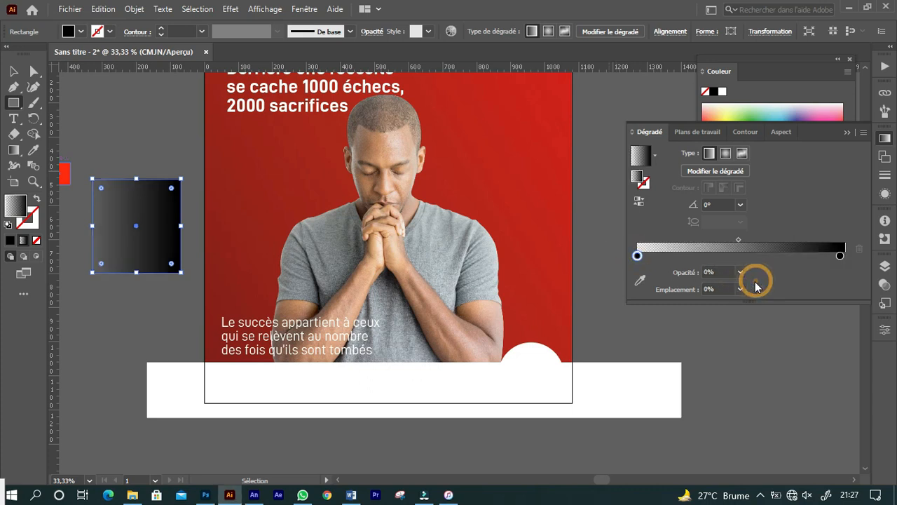
Widen the gradient rectangle to the right until it overlaps the man's shoulder
left_click(16, 68)
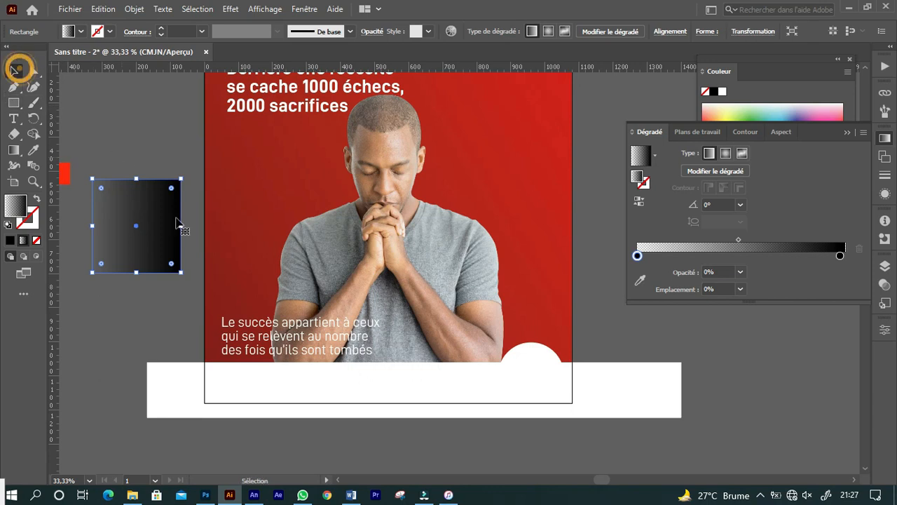
left_click_drag(180, 226, 357, 225)
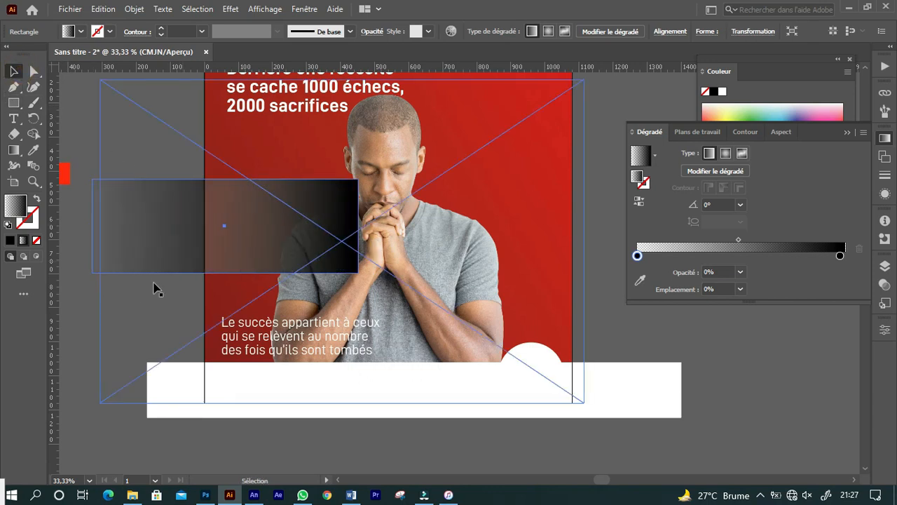
left_click(74, 311)
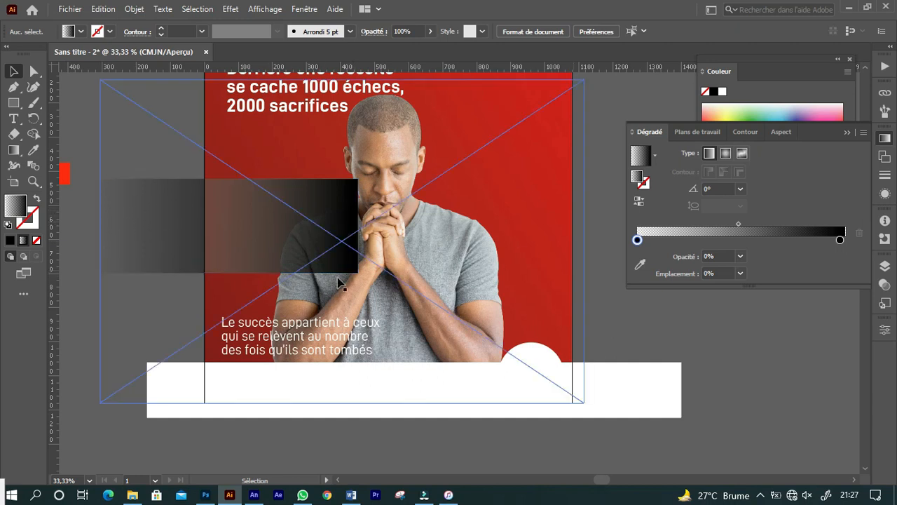
Set the gradient rectangle's blending mode to Produit
left_click(168, 228)
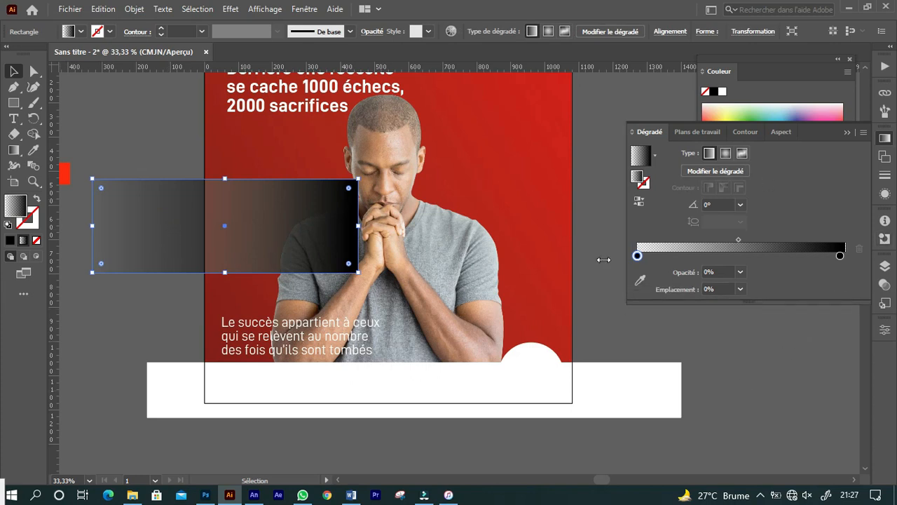
left_click(301, 9)
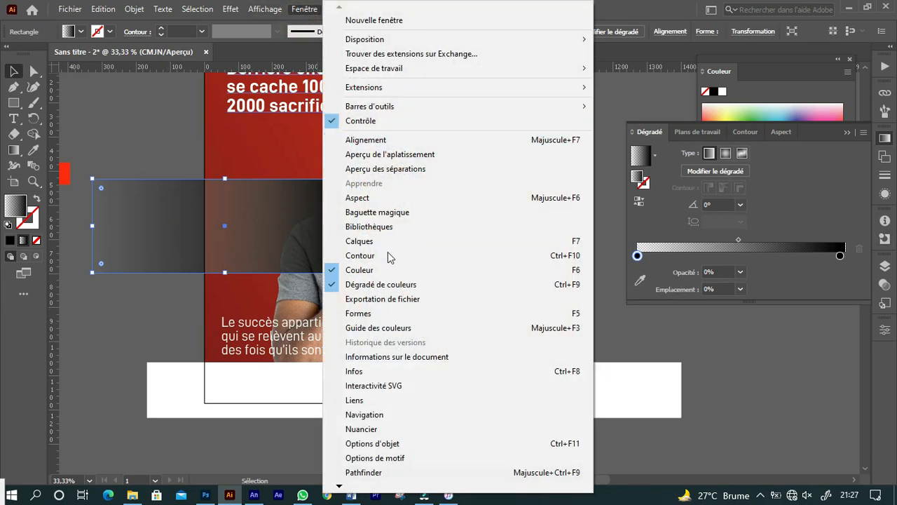
left_click(886, 289)
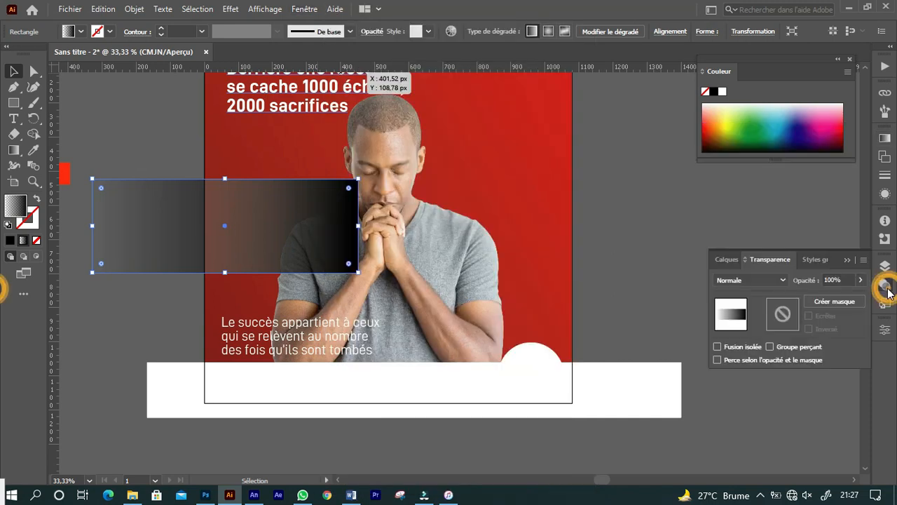
left_click(782, 281)
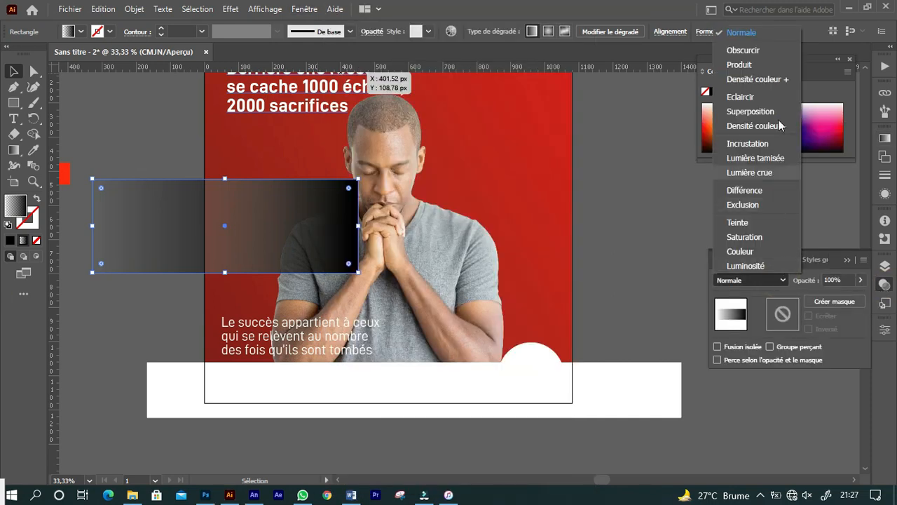
left_click(751, 68)
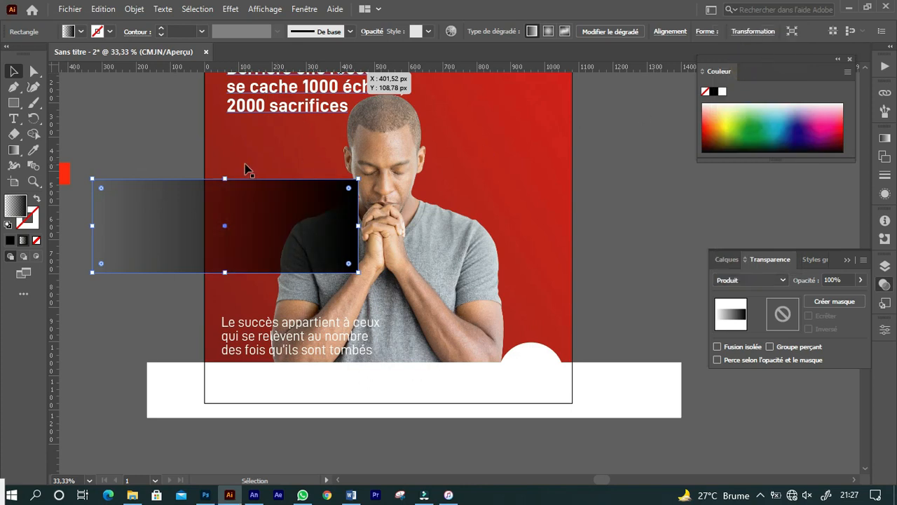
Rotate the gradient rectangle so black is at the bottom, align it over the artboard's lower part and stretch it to the artboard's width
left_click_drag(103, 173, 264, 124)
left_click_drag(248, 185, 273, 267)
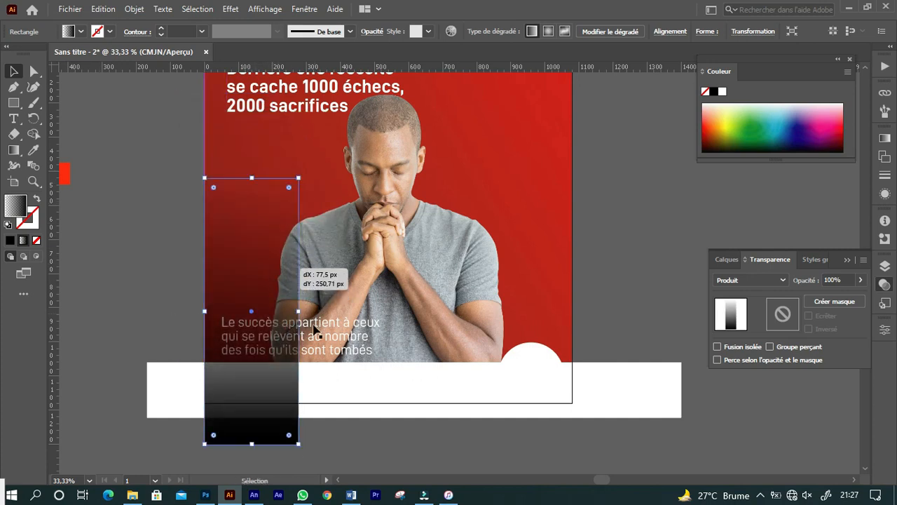
left_click_drag(298, 310, 577, 244)
left_click(653, 236)
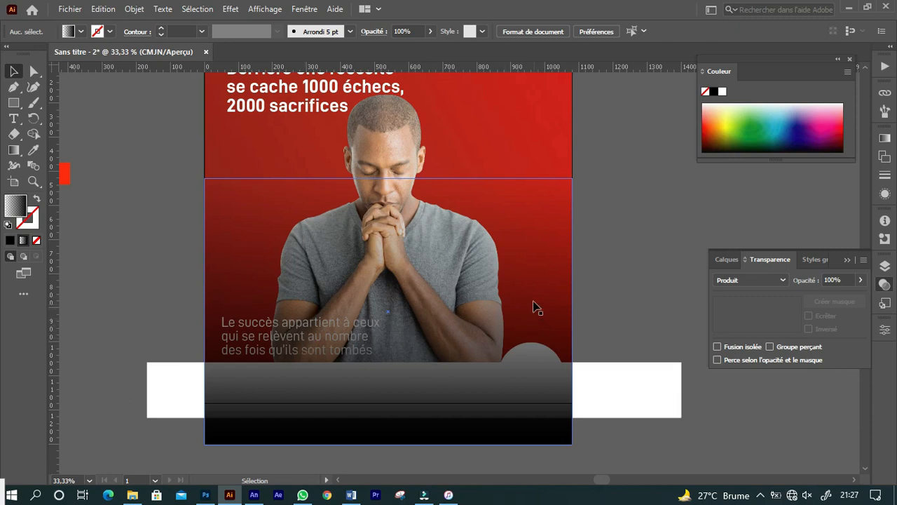
left_click_drag(539, 312, 548, 302)
left_click(658, 231)
Cut the gradient rectangle and paste it in place just in front of the man's image, behind the sentence and white shapes
left_click(474, 357)
left_click(558, 318)
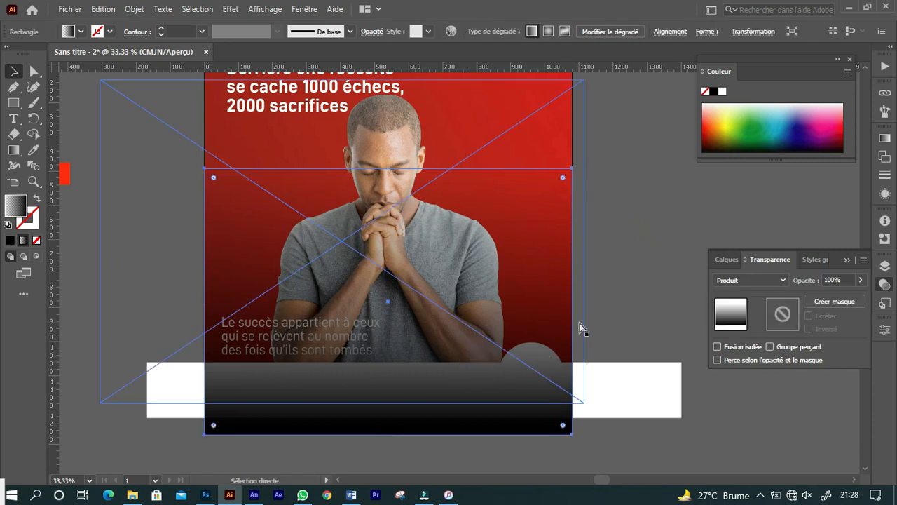
key("Delete")
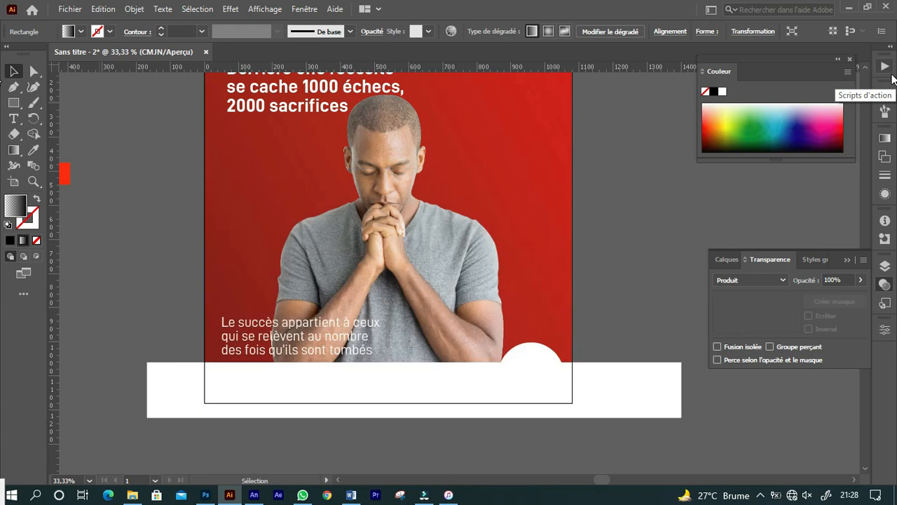
left_click(403, 254)
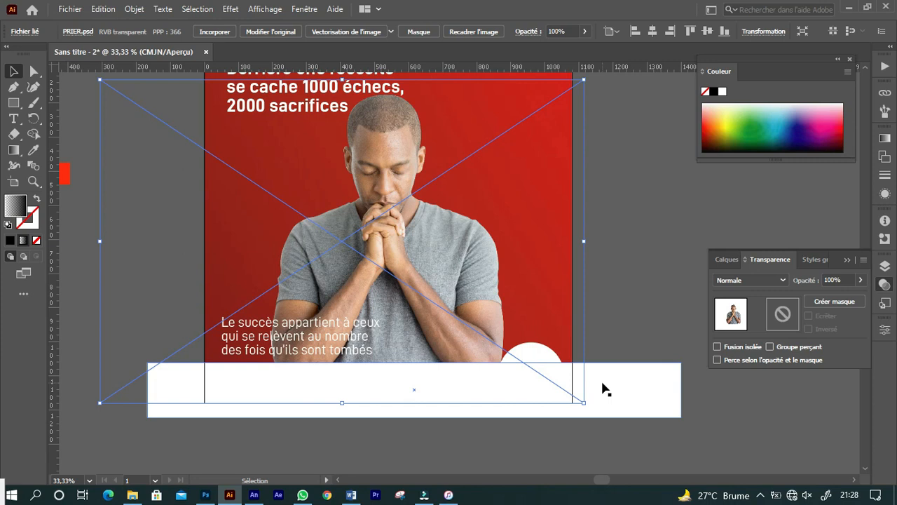
key("ctrl")
key("ctrl+f")
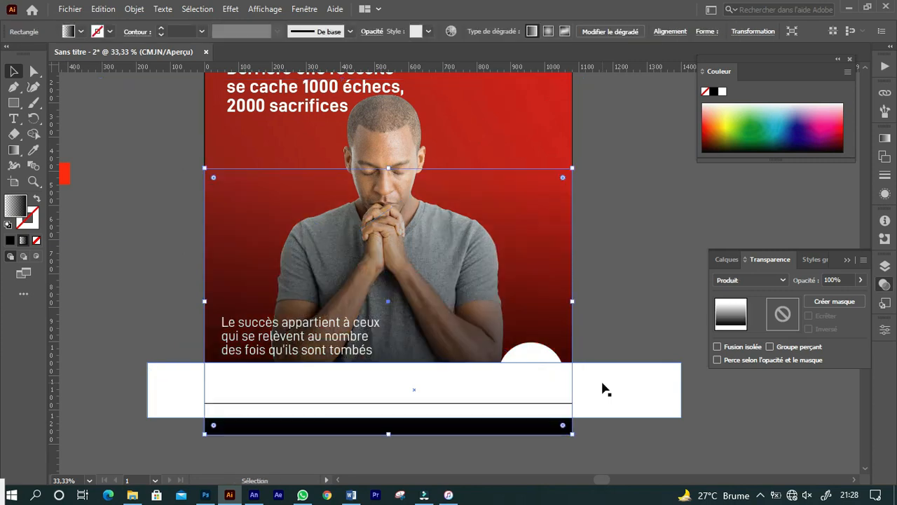
left_click(616, 215)
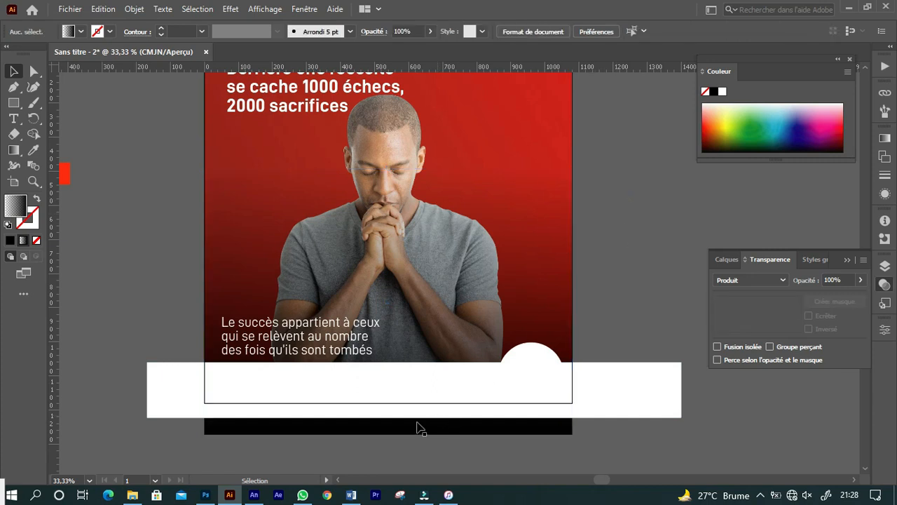
Move the black gradient rectangle up behind the white band and lower its upper edge to the man's hands
left_click_drag(378, 439, 385, 414)
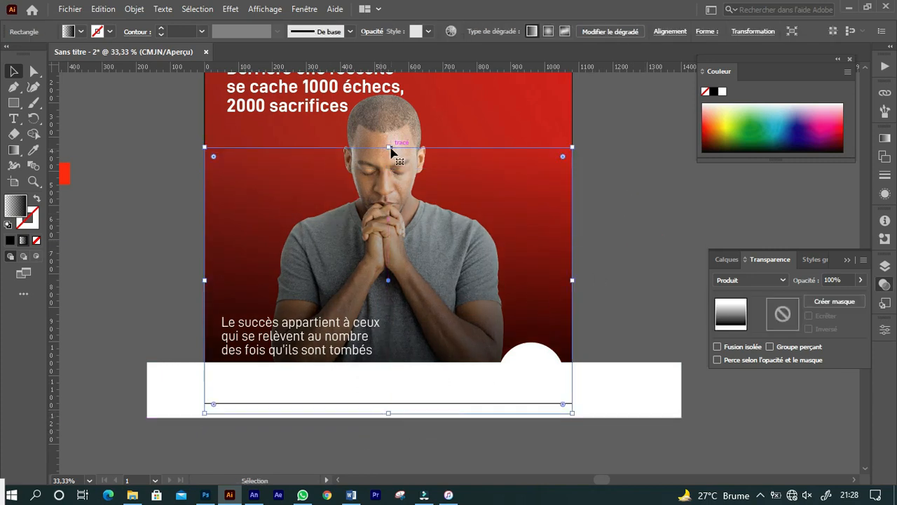
left_click_drag(389, 148, 389, 224)
left_click(621, 176)
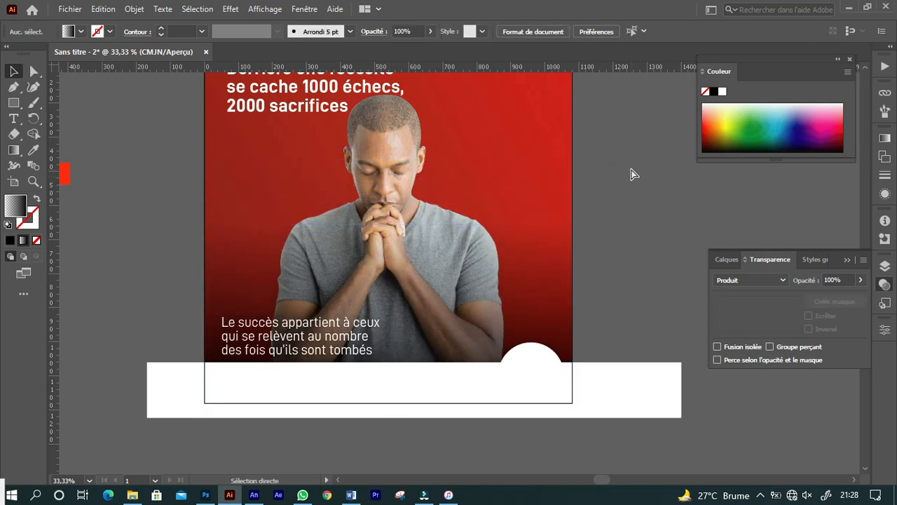
Examine the dark gradient over the man's arms and behind the lower sentence, both close up and in the whole composition
key("ctrl+plus")
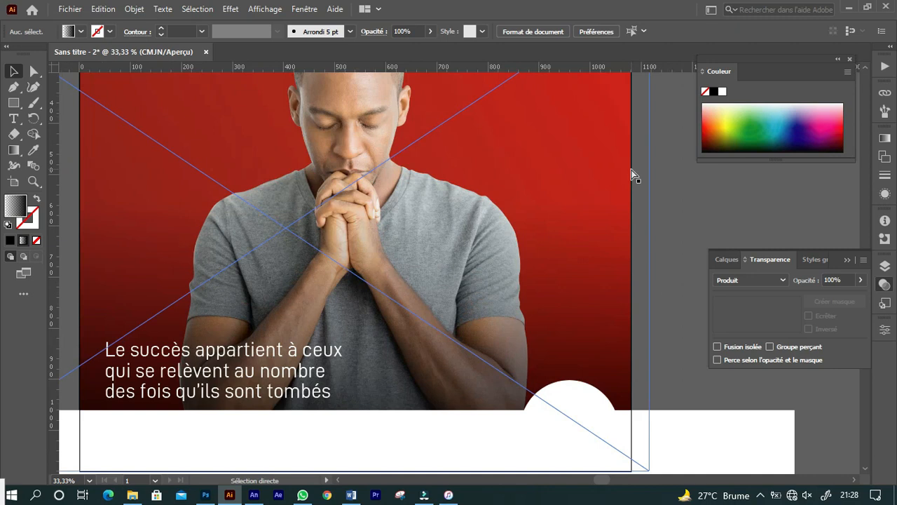
key("ctrl+plus")
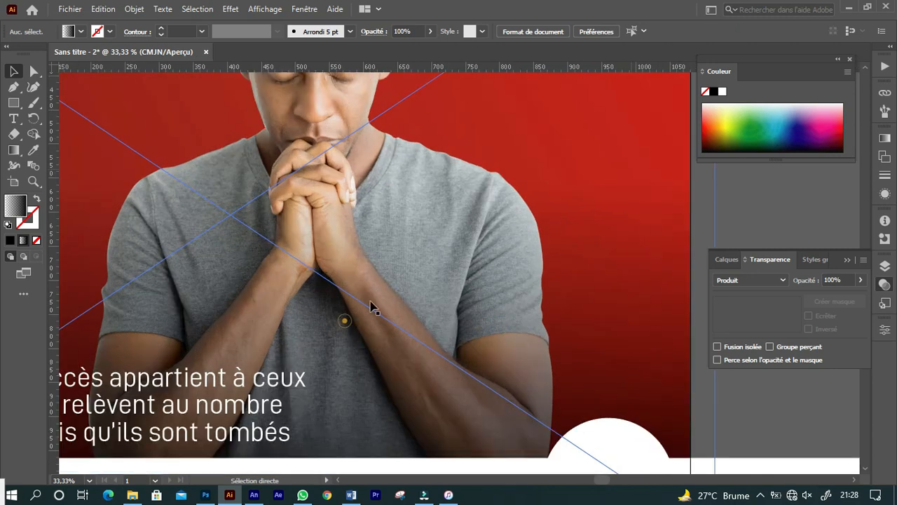
key("ctrl+plus")
left_click_drag(605, 190, 587, 192)
left_click_drag(416, 298, 583, 244)
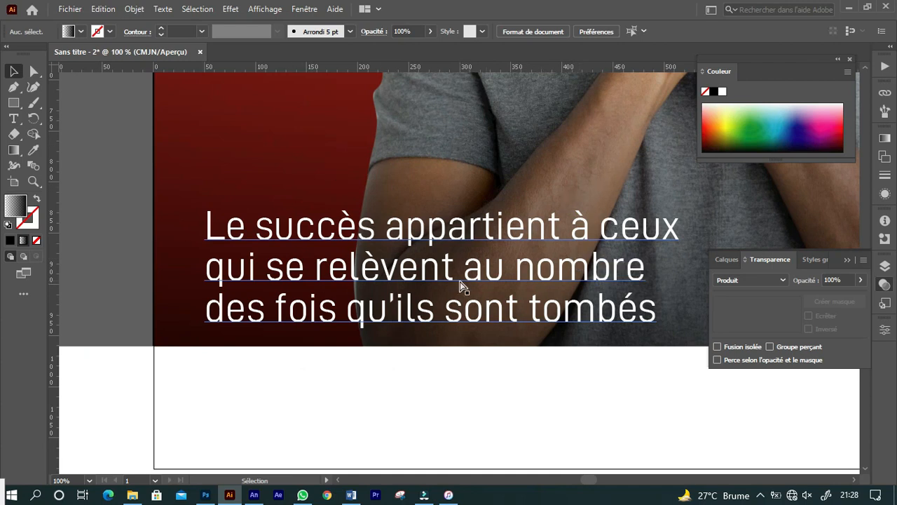
key("ctrl+minus")
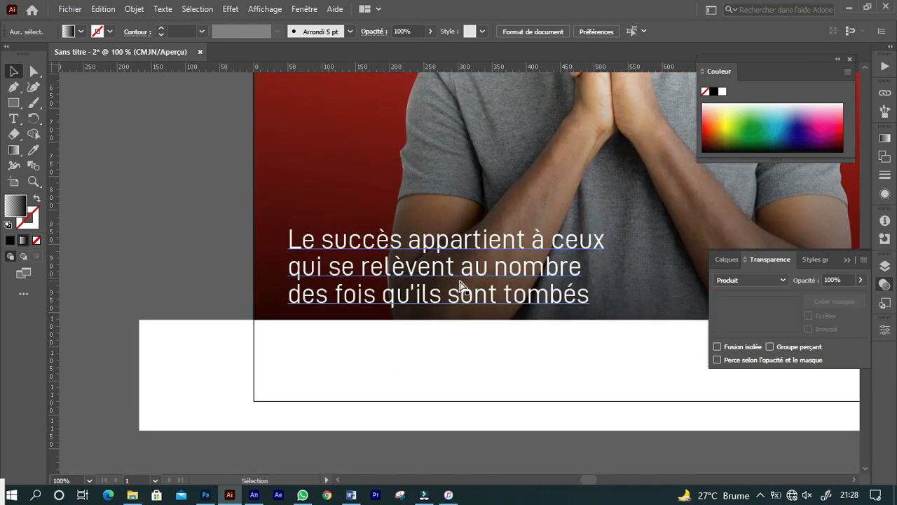
key("ctrl+minus")
key("ctrl+minus")
key("ctrl+minus")
key("ctrl+minus")
key("ctrl+minus")
left_click(675, 215)
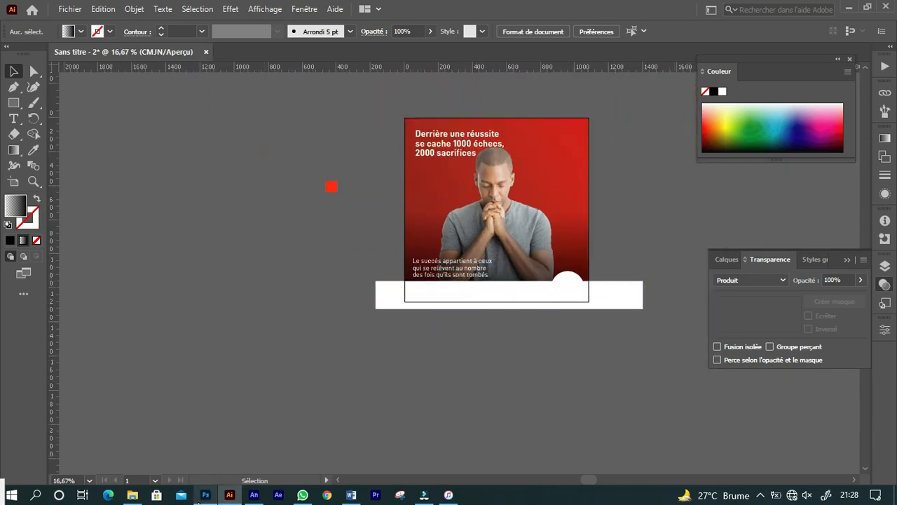
Switch to Photoshop, apply Levels to the man's layer with input black 28 and input white 236, and save PRIER.psd
mouse_move(206, 497)
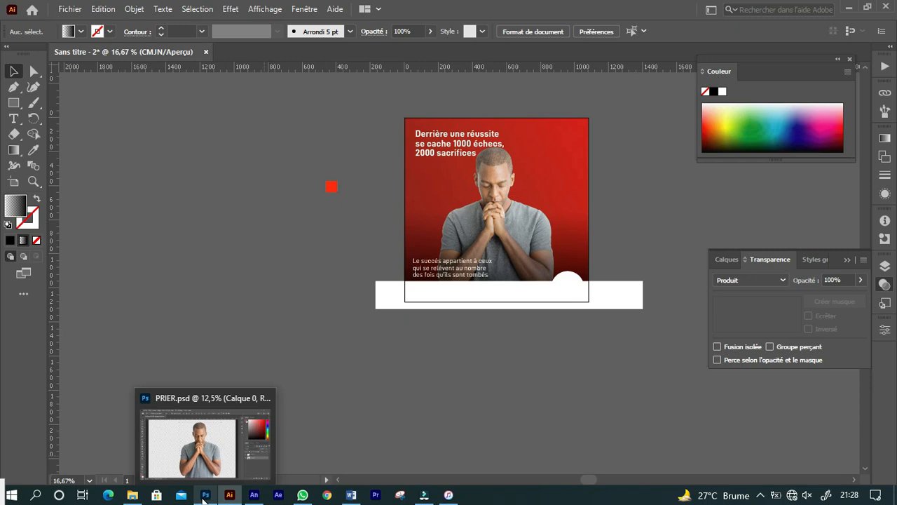
left_click(205, 495)
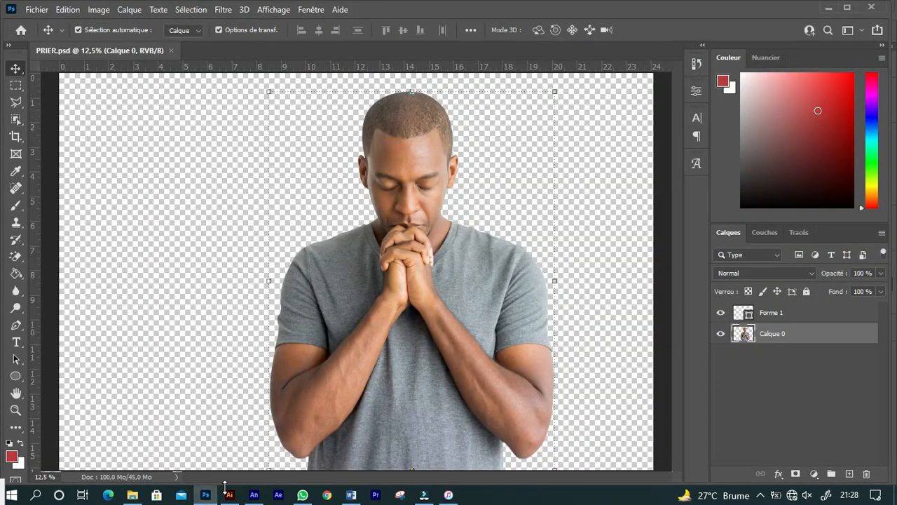
key("ctrl+l")
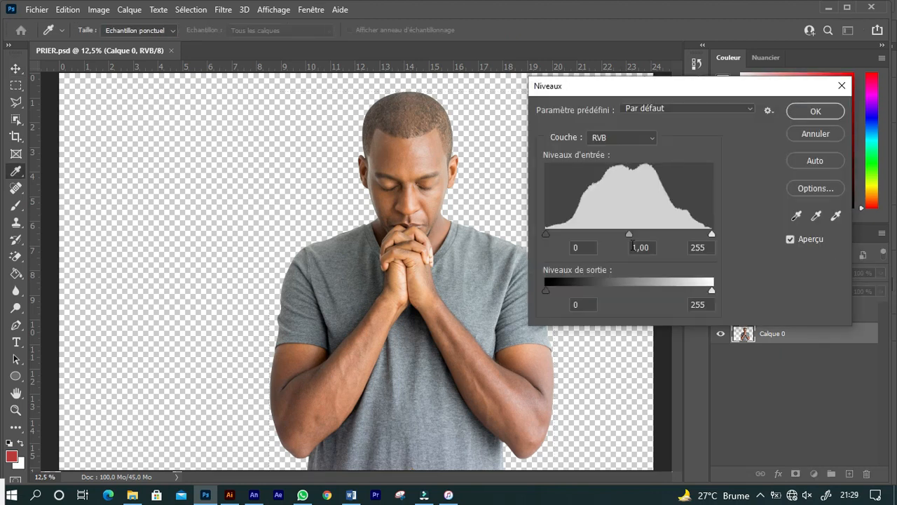
left_click_drag(543, 232, 558, 230)
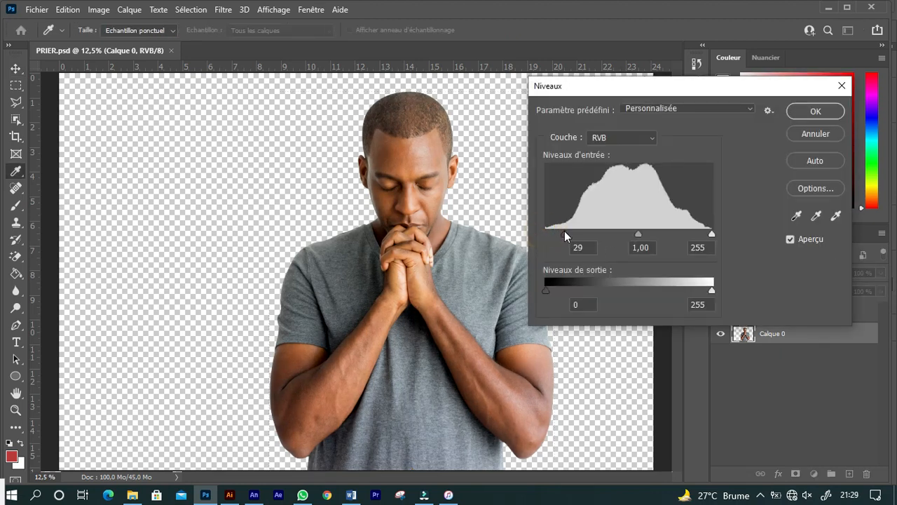
left_click_drag(713, 234, 699, 234)
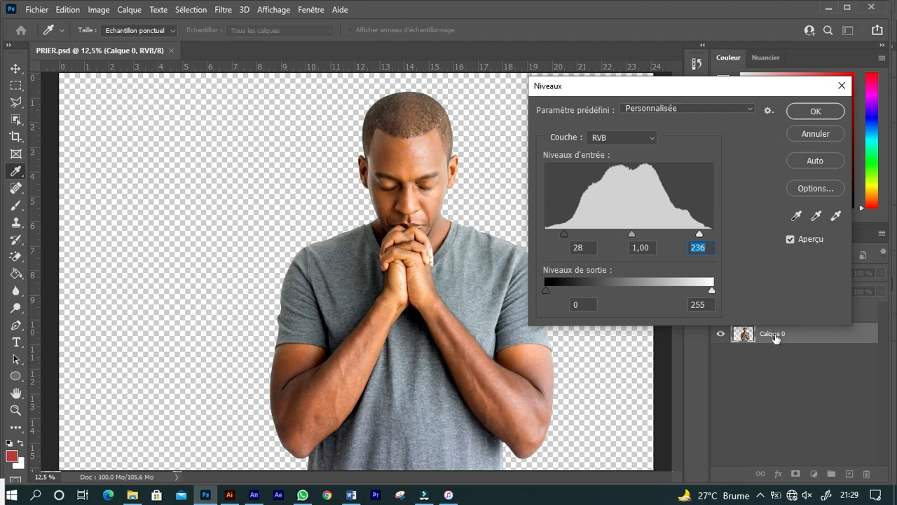
left_click(790, 239)
left_click(791, 239)
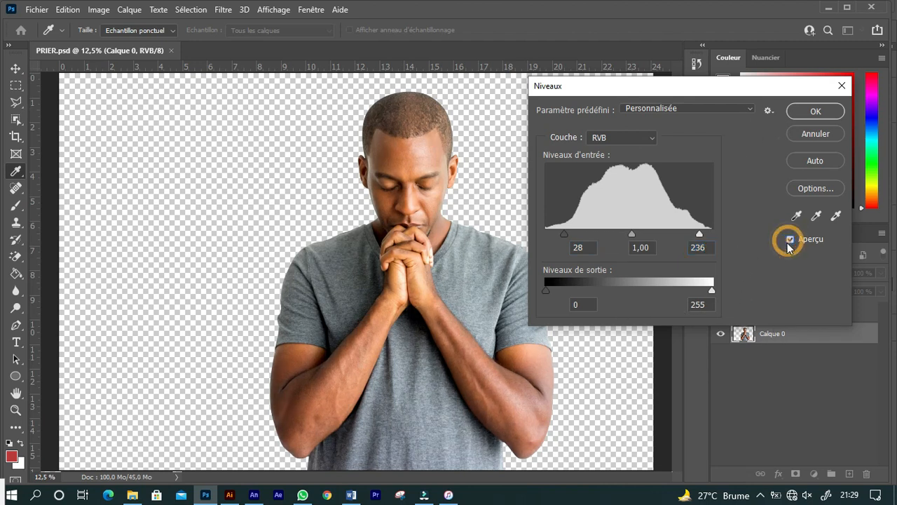
left_click(809, 111)
key("ctrl+s")
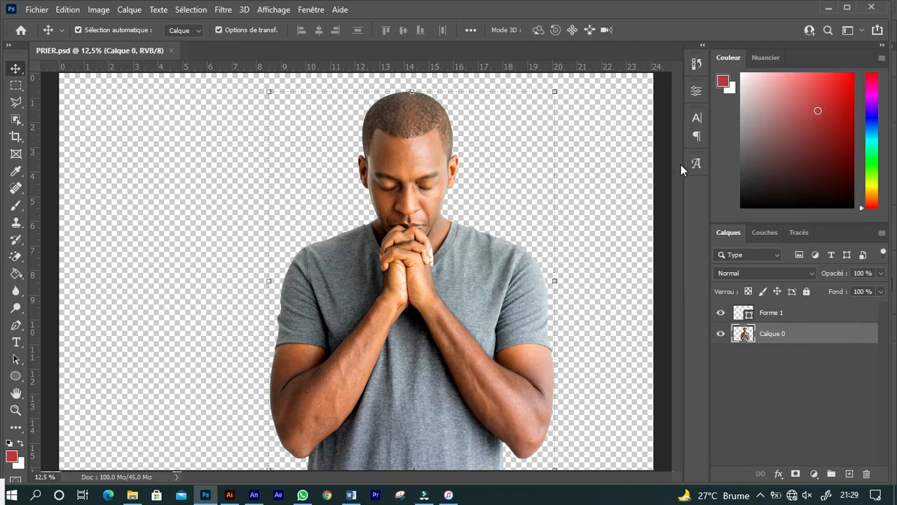
Return to Illustrator and accept updating the modified linked image of the man
left_click(230, 495)
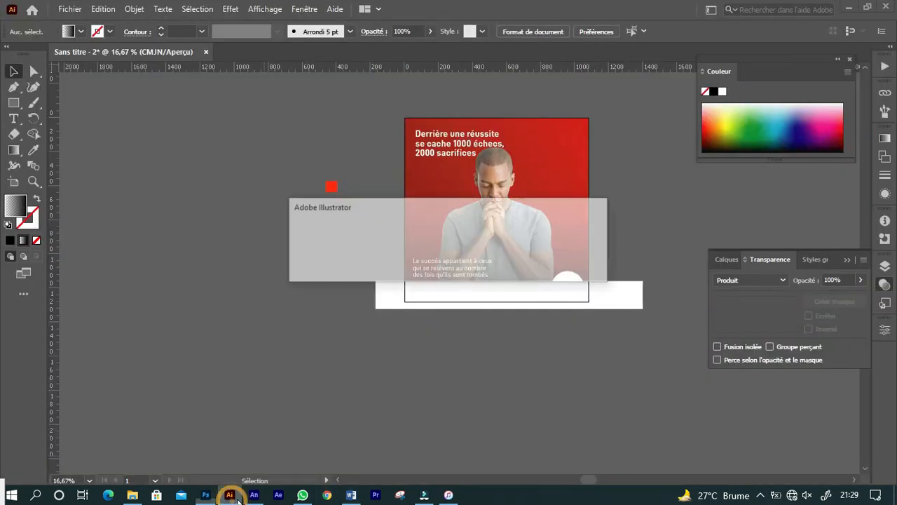
left_click(522, 267)
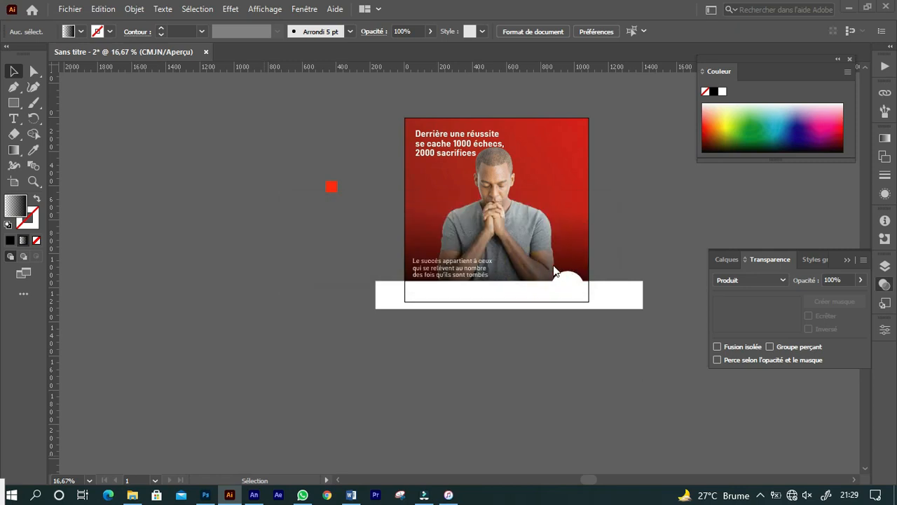
left_click(571, 241)
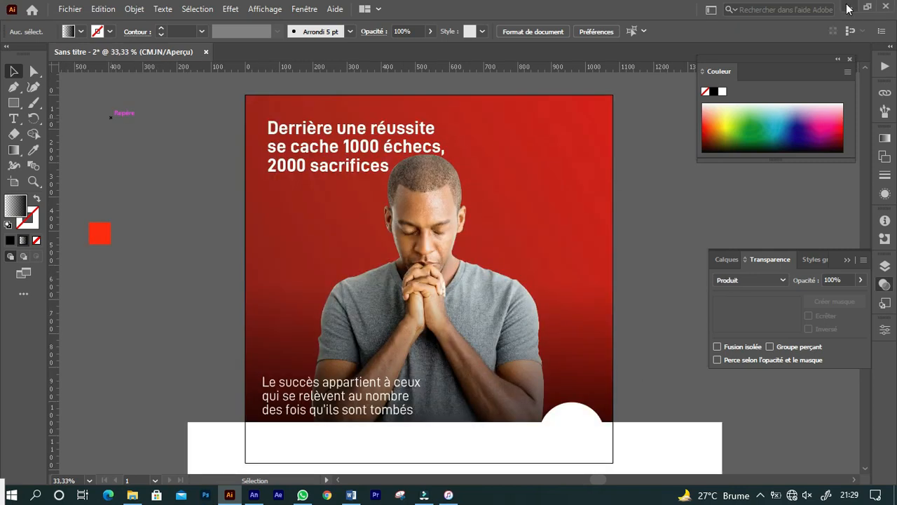
Open the desktop folder Nouveau dossier and place its new profil PDF logo in the Illustrator document
left_click(848, 9)
left_click(821, 10)
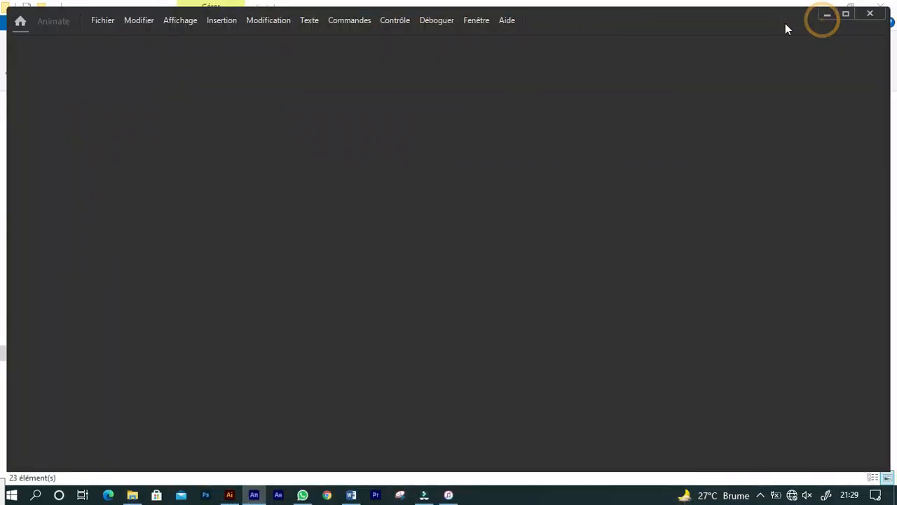
left_click(828, 16)
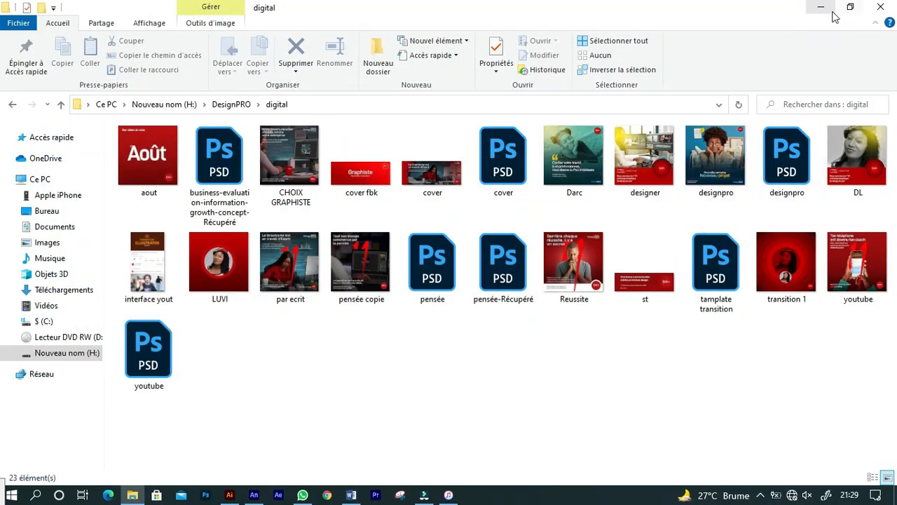
left_click(827, 14)
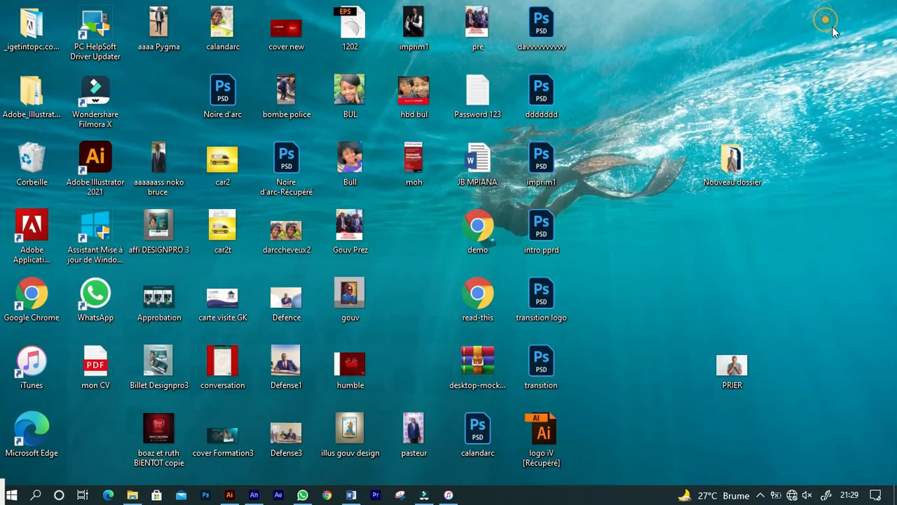
double_click(731, 168)
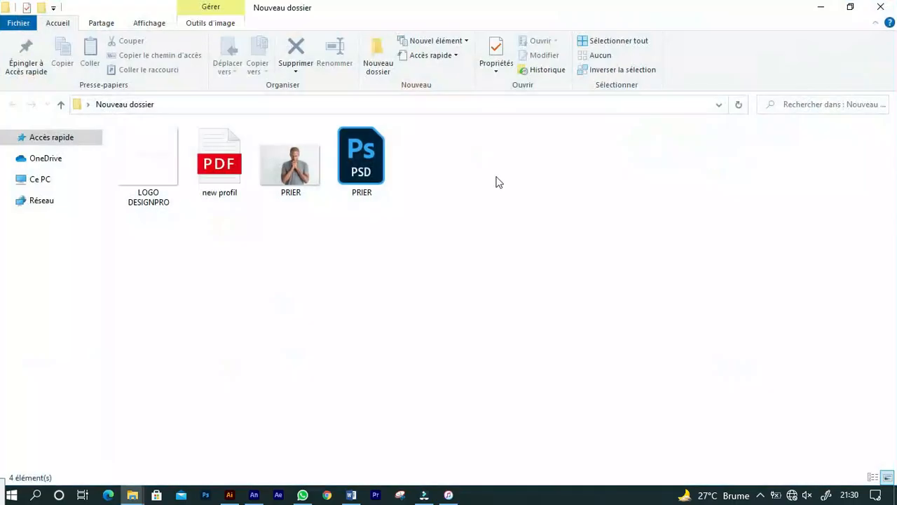
left_click_drag(215, 164, 406, 232)
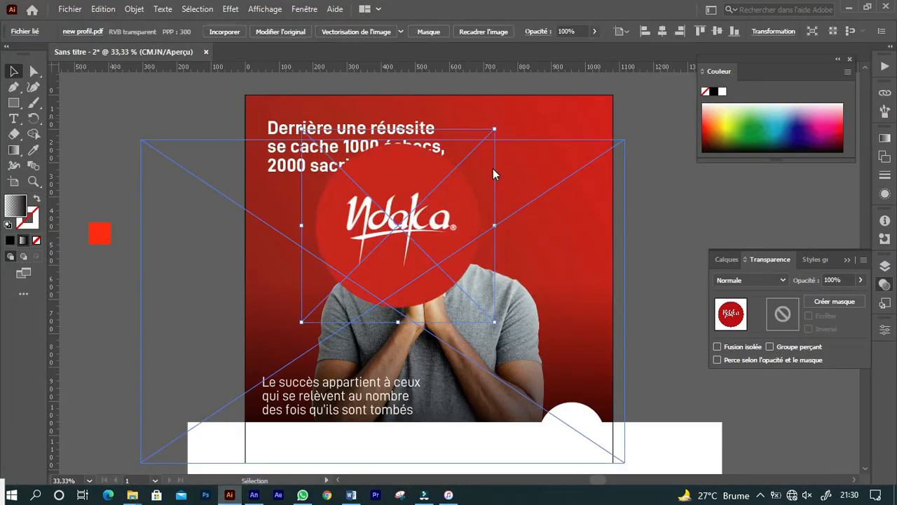
Scale down the round red logo and center it in the white circle above the footer band
left_click_drag(495, 129, 578, 440)
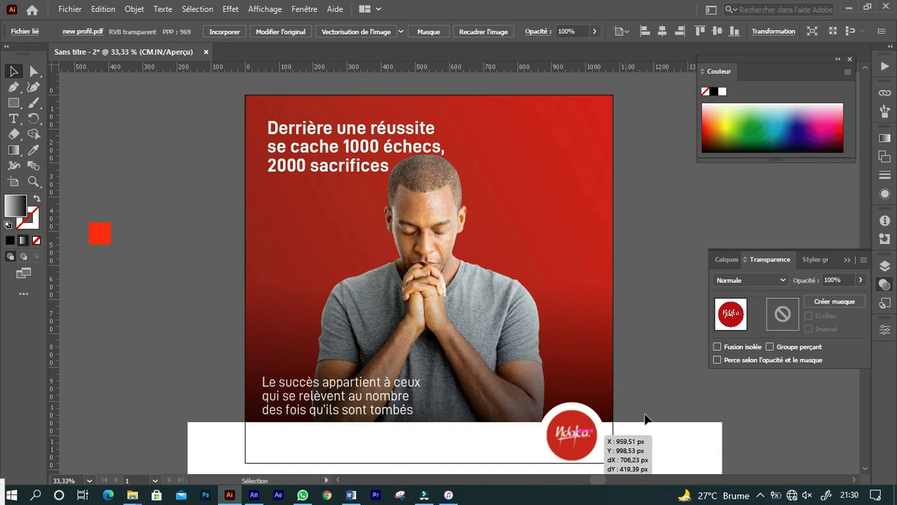
left_click(643, 373)
key("ctrl+minus")
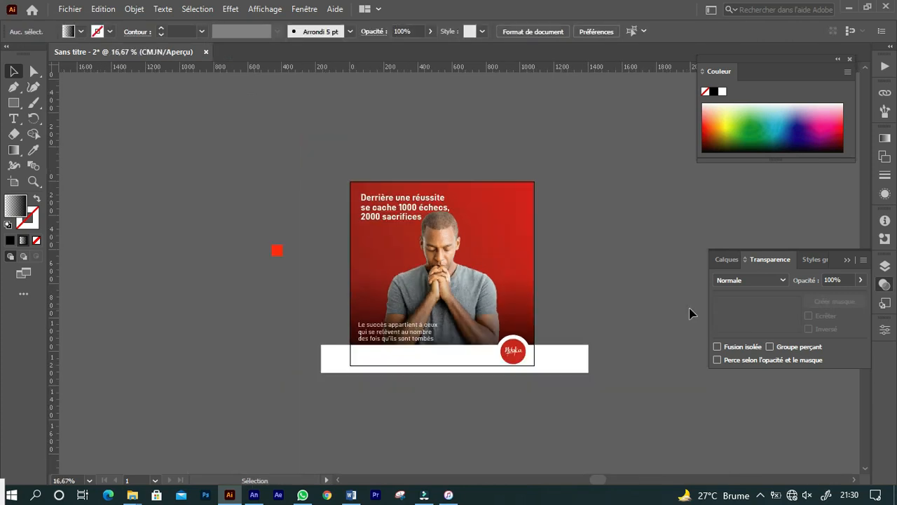
key("ctrl+plus")
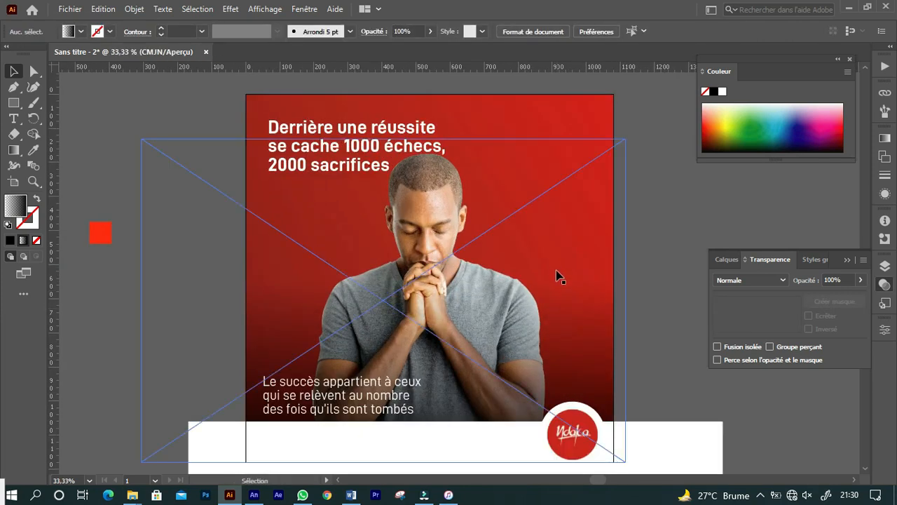
left_click_drag(587, 257, 549, 233)
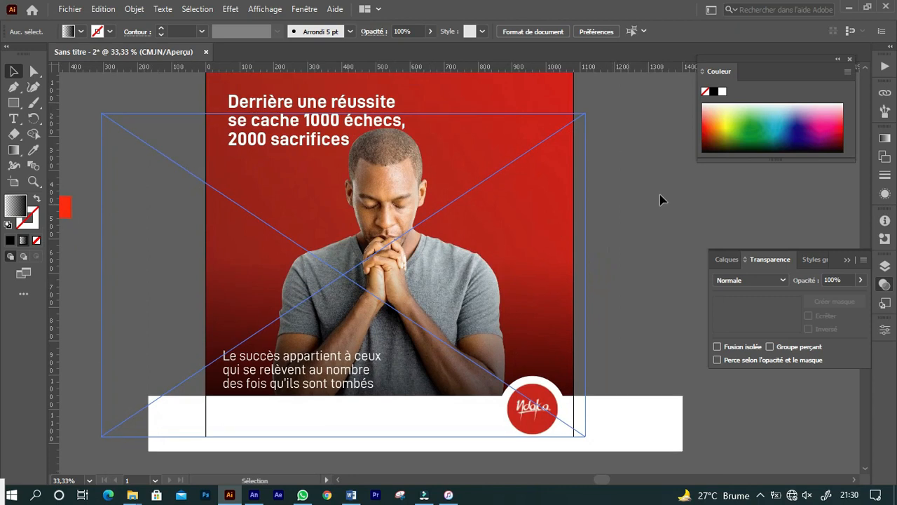
Place the LOGO DESIGNPRO image from the Nouveau dossier folder onto the artboard
left_click(138, 495)
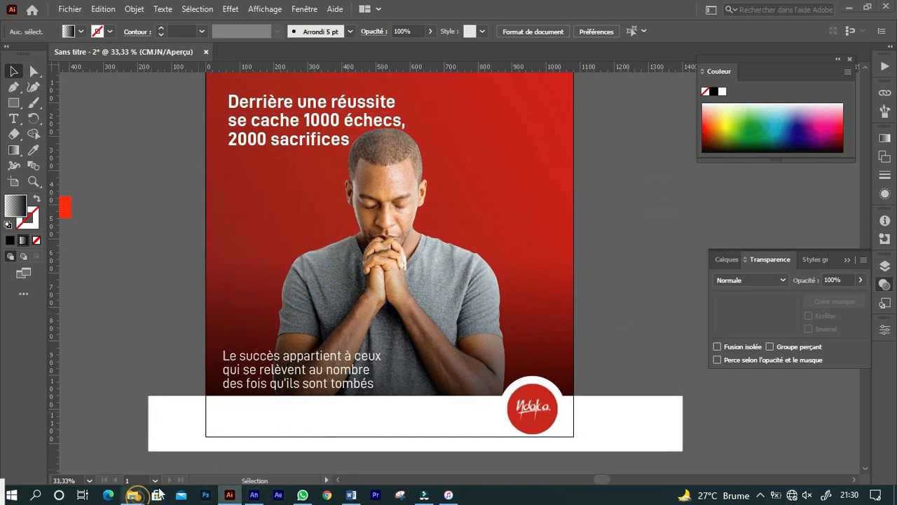
left_click(133, 494)
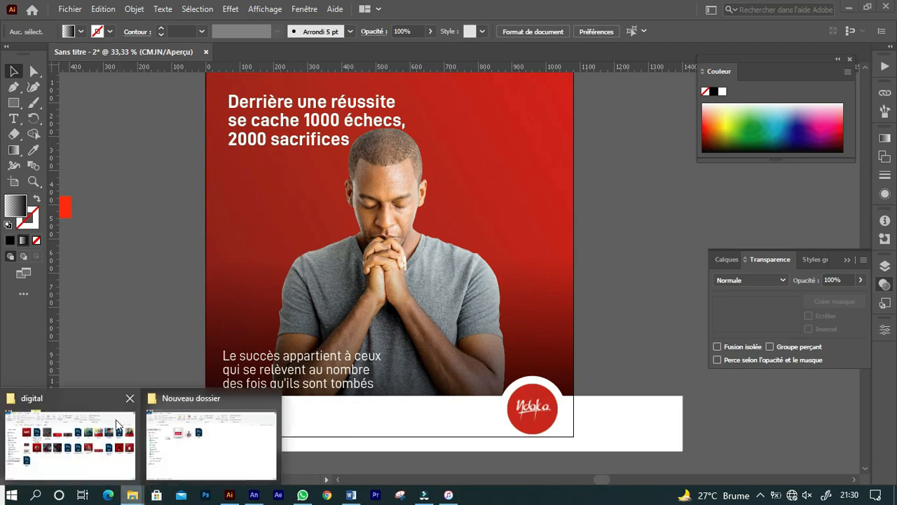
left_click(127, 402)
left_click(132, 437)
left_click(176, 175)
left_click_drag(140, 157, 549, 123)
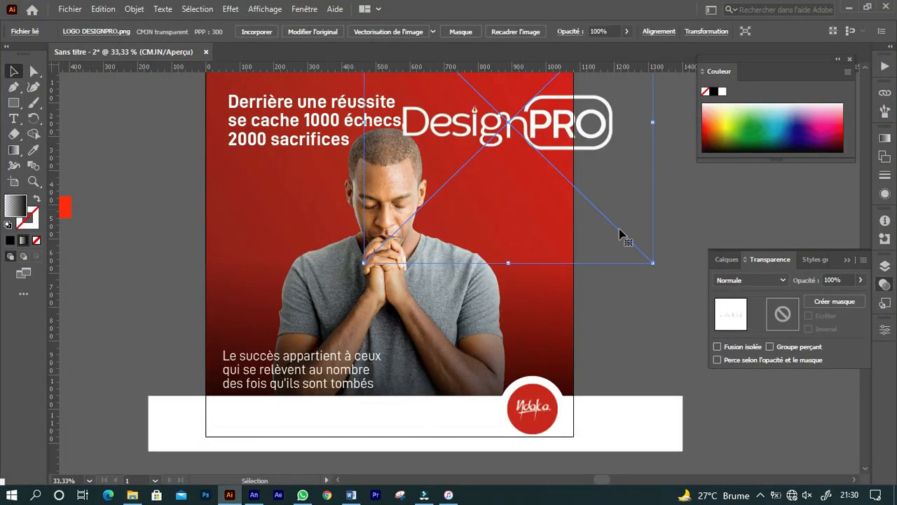
Scale down the DesignPRO logo and position it in the artboard's upper-right corner, level with the headline
left_click_drag(652, 262, 527, 141)
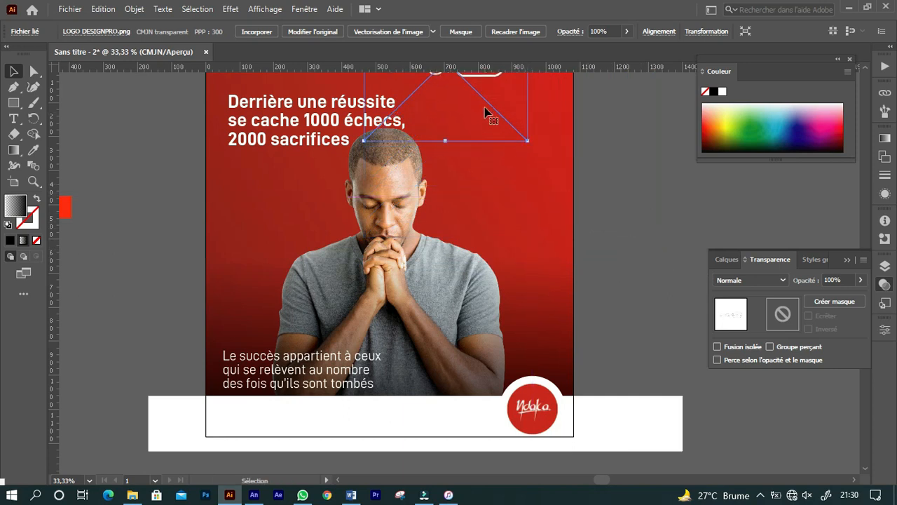
left_click_drag(478, 95, 538, 148)
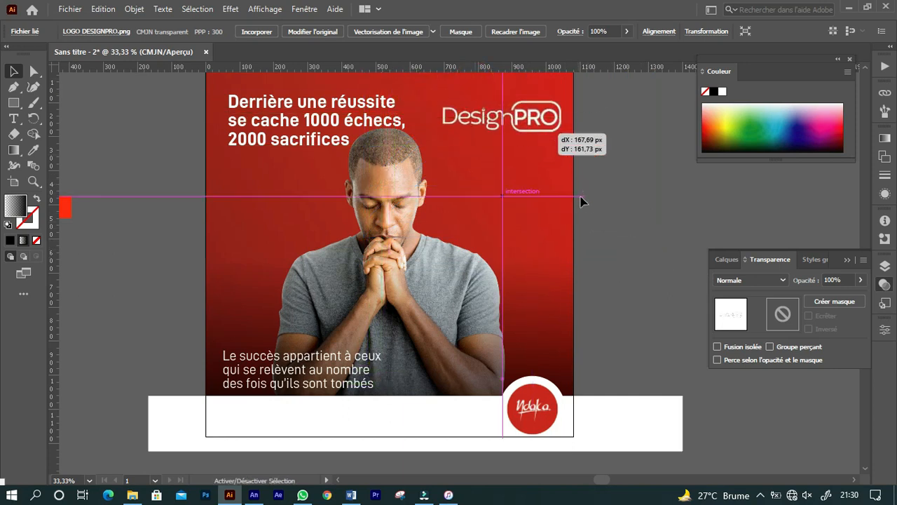
left_click_drag(584, 196, 528, 142)
left_click_drag(496, 90, 532, 109)
key("ctrl")
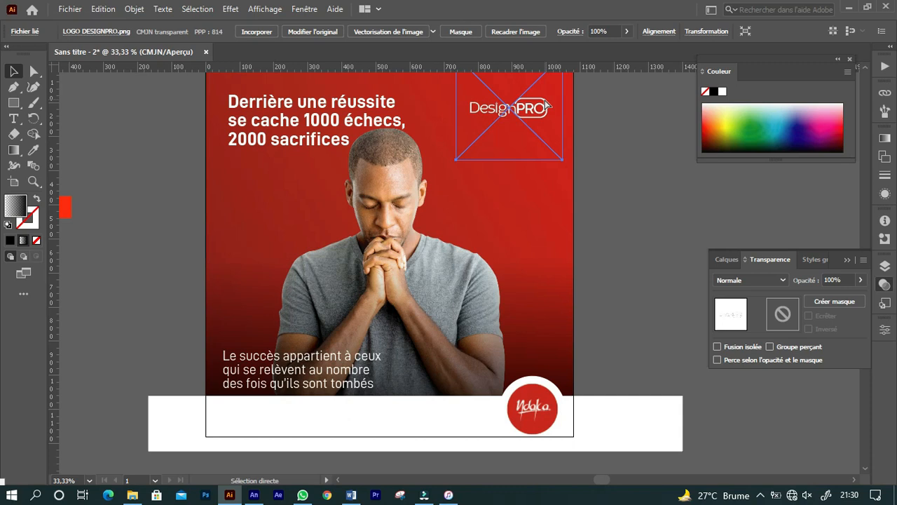
Show the guides and deselect the DesignPRO logo
key("ctrl+semicolon")
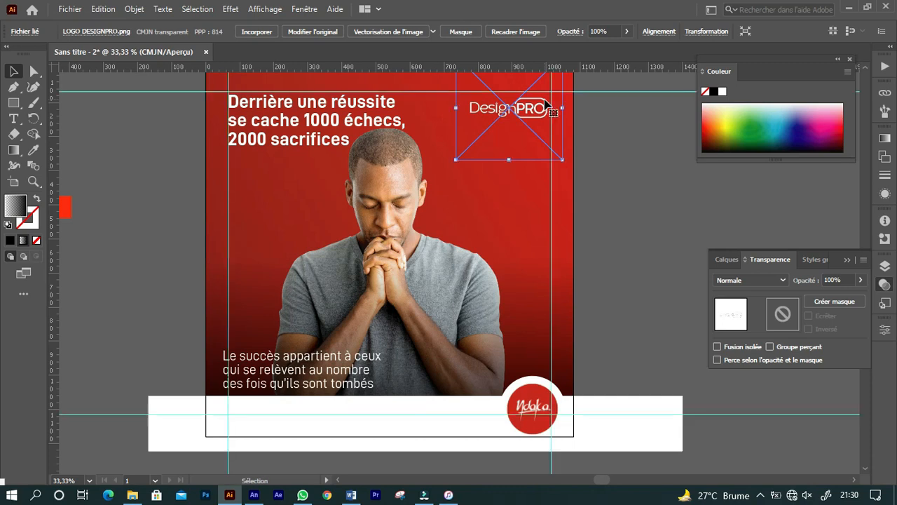
left_click(671, 140)
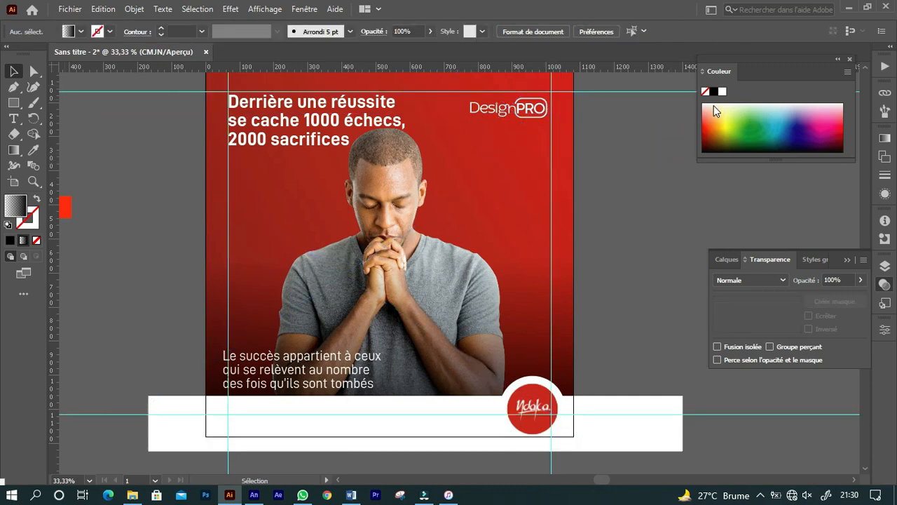
scroll(243, 363, "up", 1)
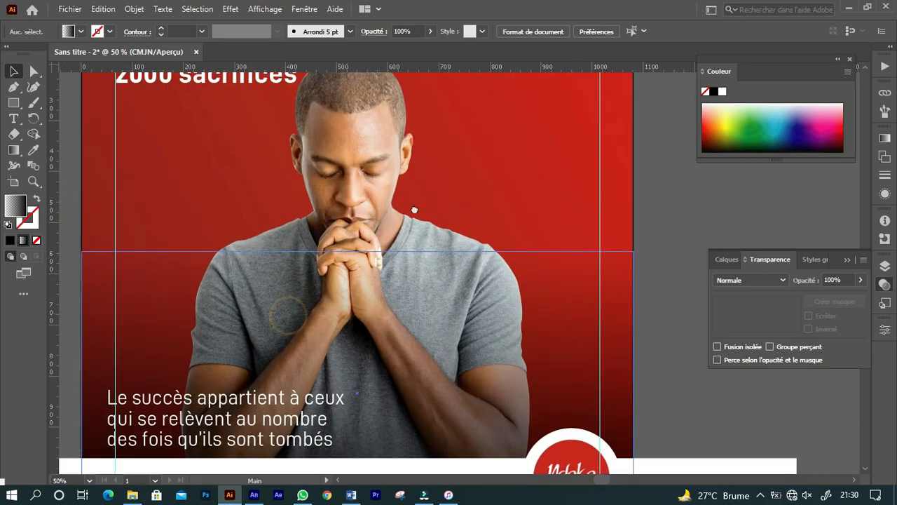
Align the left edge of the lower quote "Le succès appartient à ceux…" with the left margin guide and nudge it slightly down
left_click_drag(288, 317, 416, 209)
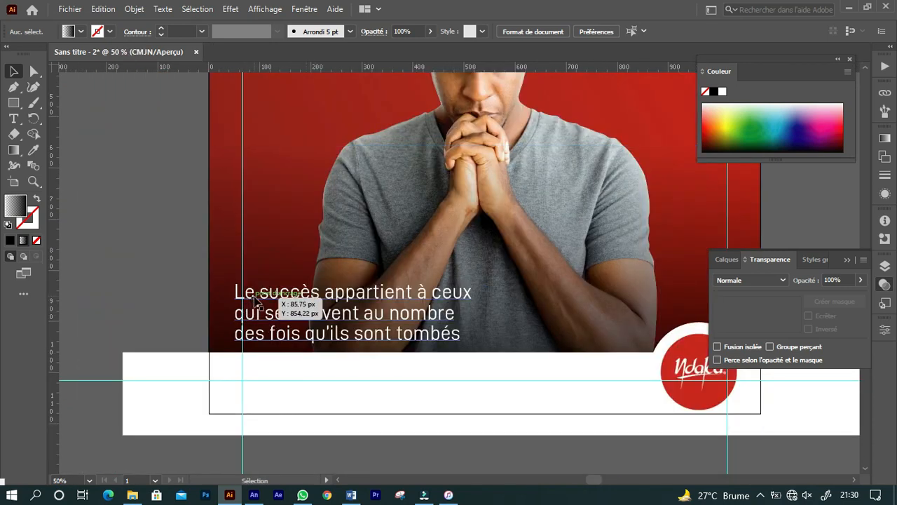
left_click_drag(253, 298, 313, 309)
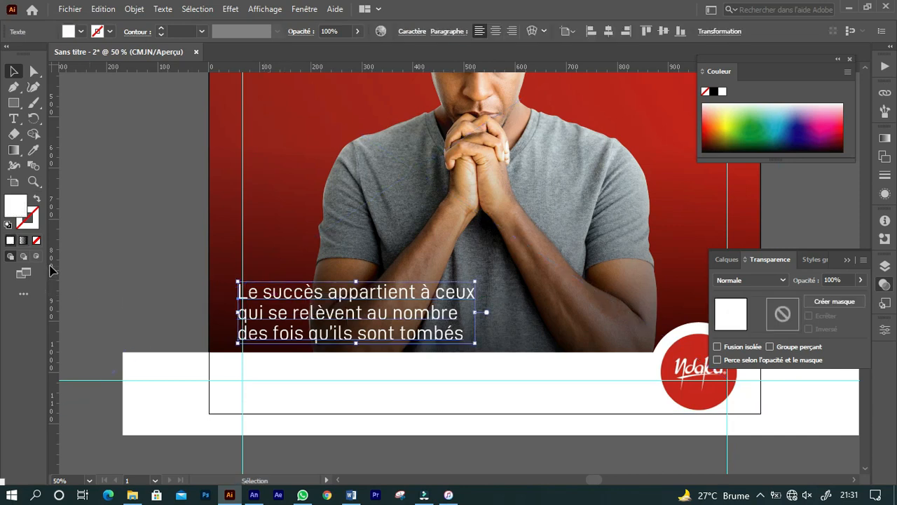
key("shift+Right")
key("shift+Right")
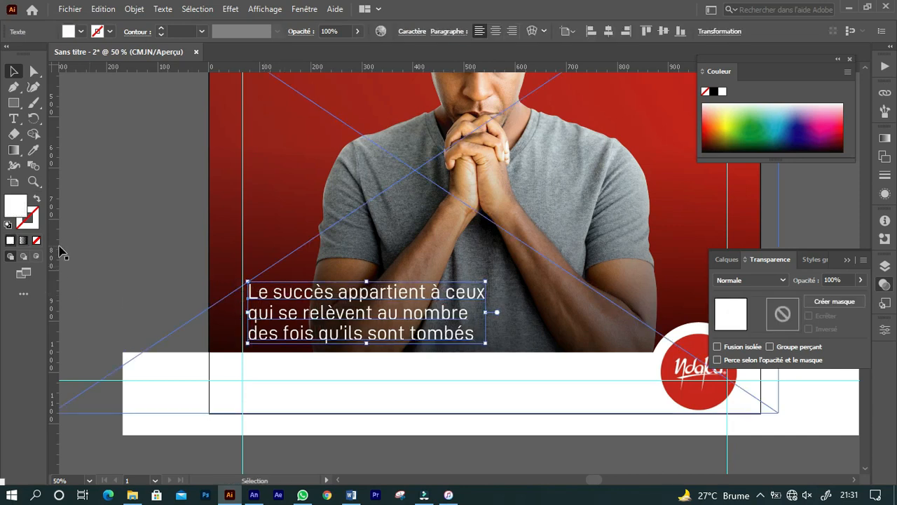
key("Left")
key("Left")
key("Left")
key("Left")
key("Down")
key("Down")
key("Down")
key("Down")
key("Down")
key("Down")
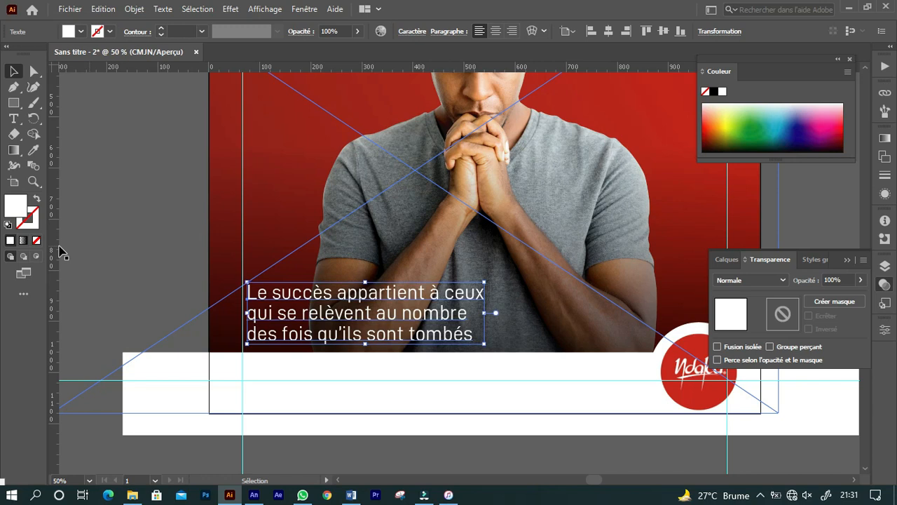
key("Left")
key("Left")
key("Left")
key("Left")
key("Left")
key("Left")
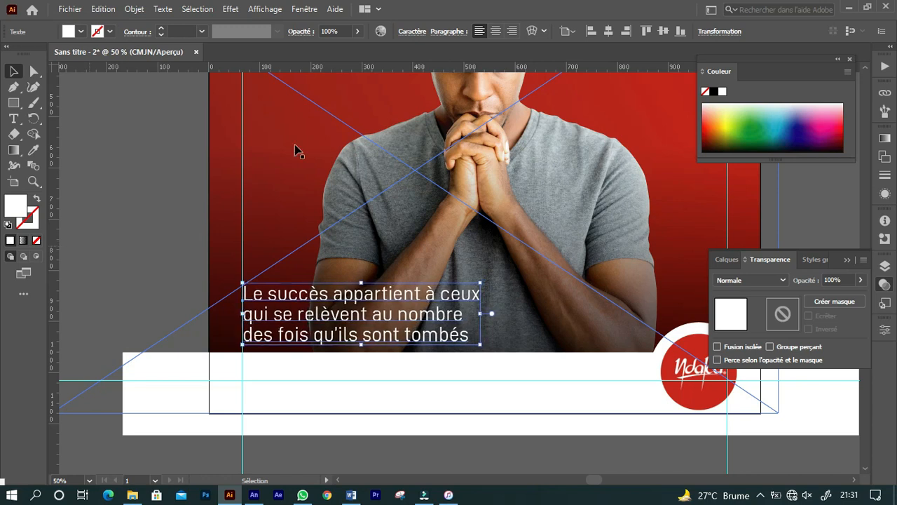
Move the DesignPRO logo so its right edge meets the right margin guide and its top meets the upper guide, and deselect it
left_click(623, 133)
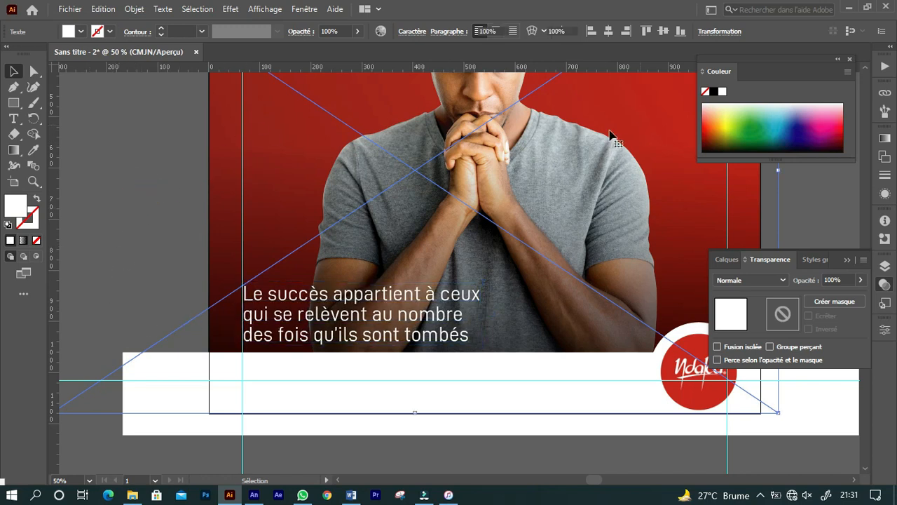
key("space")
left_click_drag(610, 112, 521, 320)
left_click(537, 185)
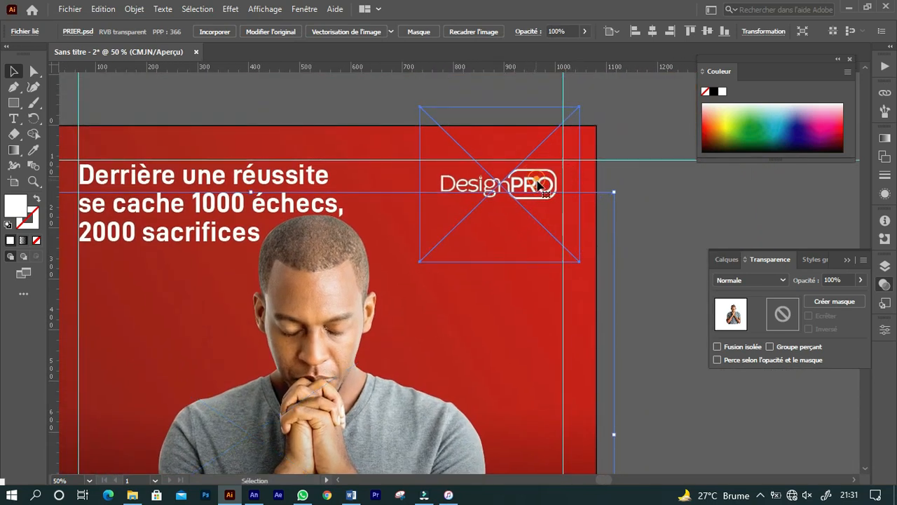
key("shift+Right")
key("shift+Right")
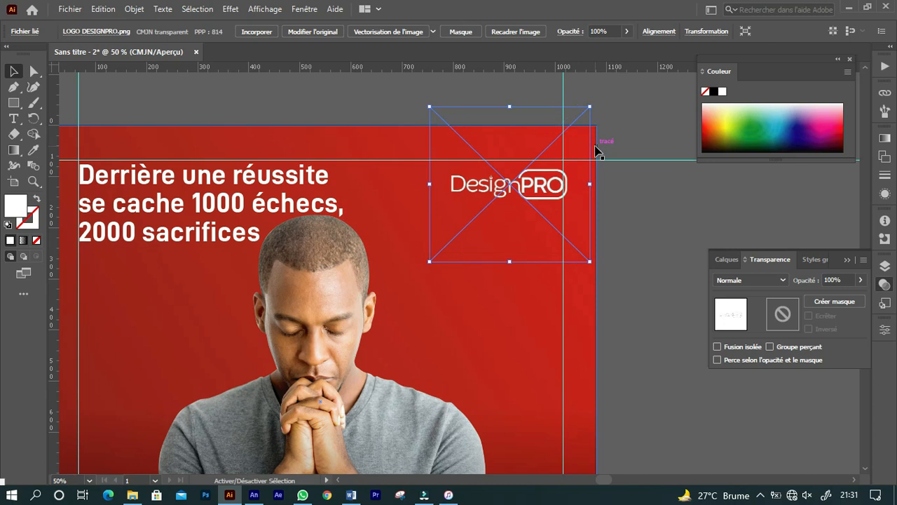
key("shift+Left")
key("shift+Up")
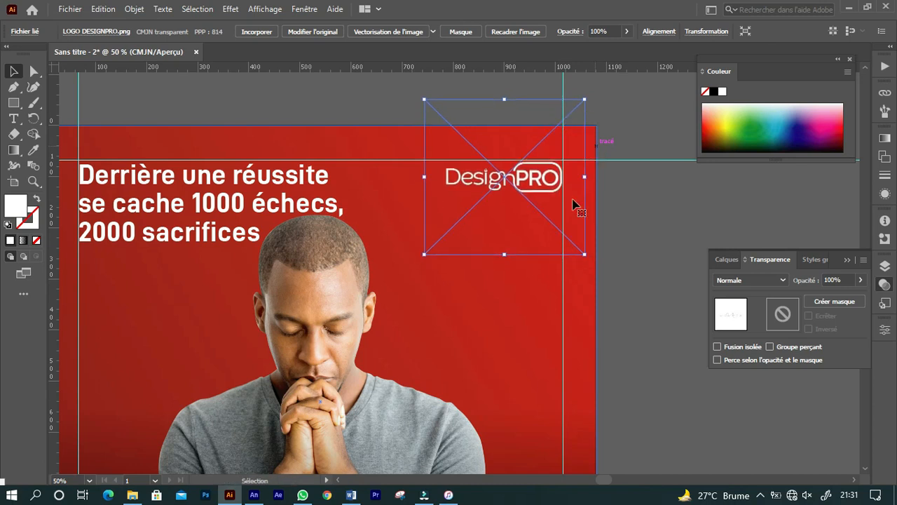
left_click(639, 217)
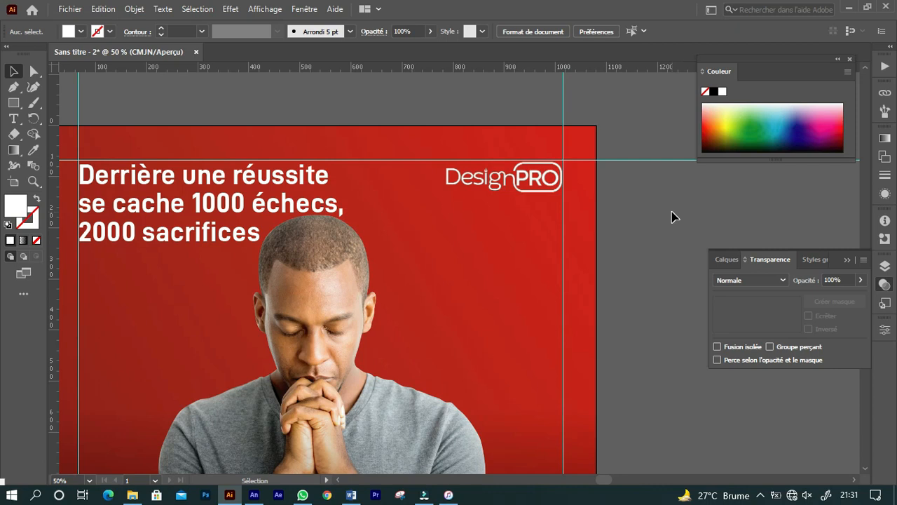
Hide the guides and review the finished post without them
key("ctrl+semicolon")
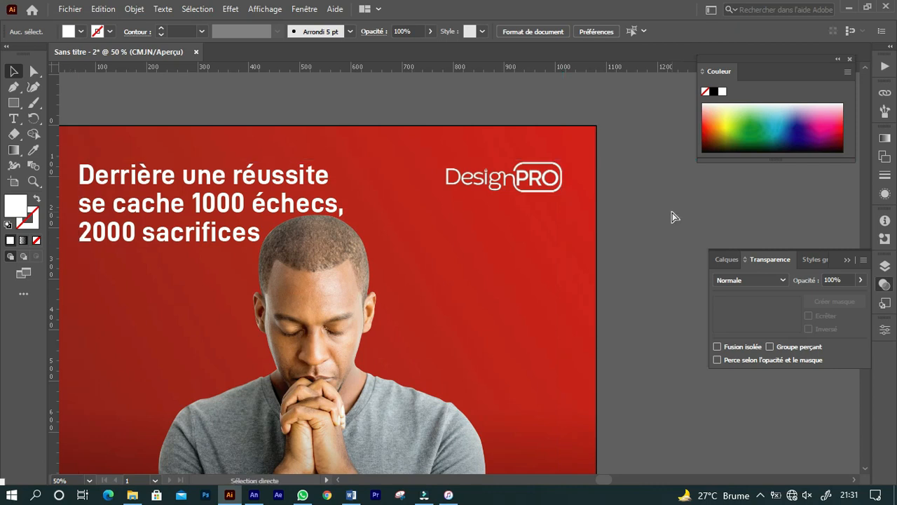
key("ctrl+plus")
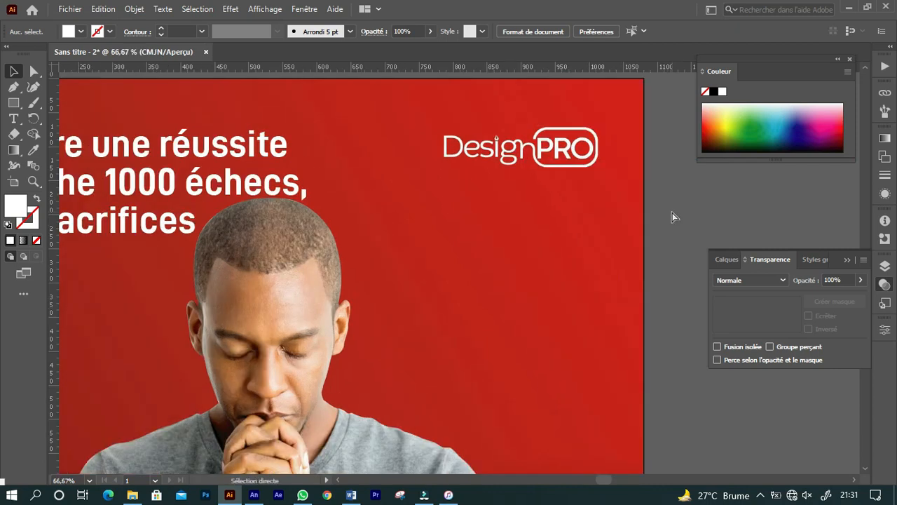
key("ctrl+minus")
key("ctrl+minus")
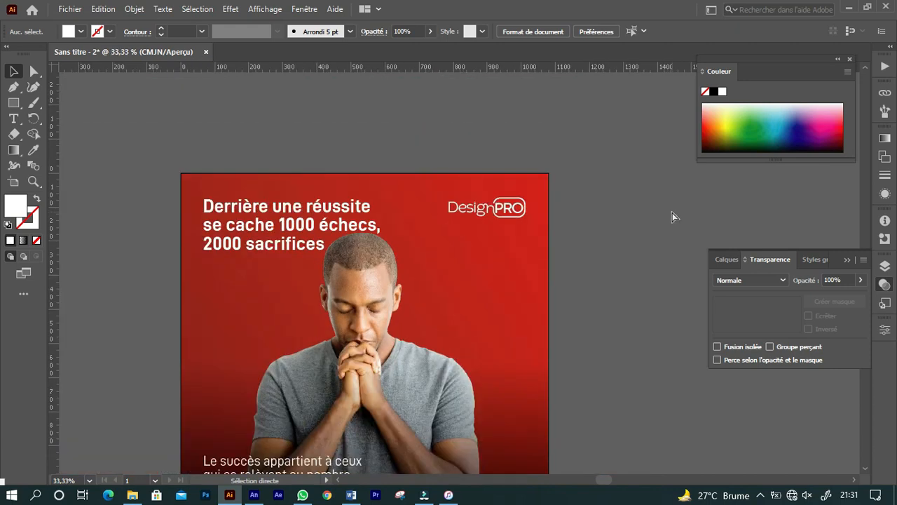
key("ctrl+minus")
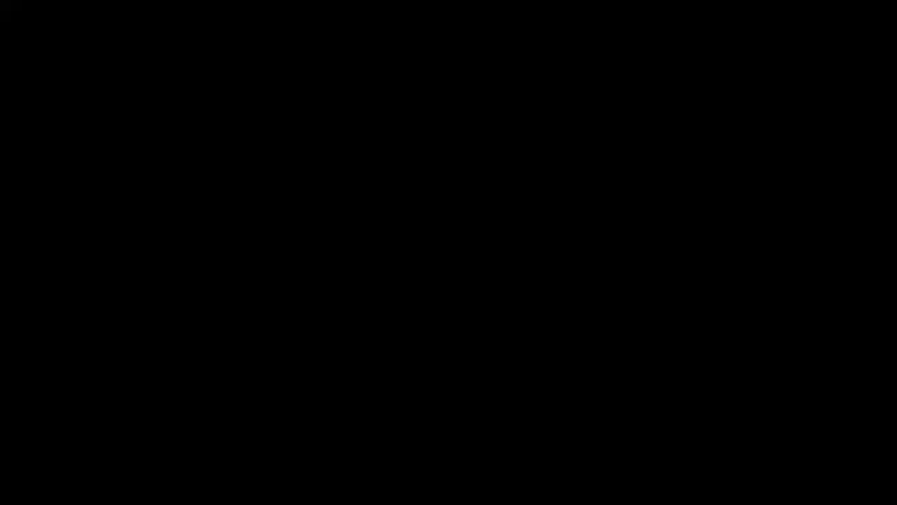